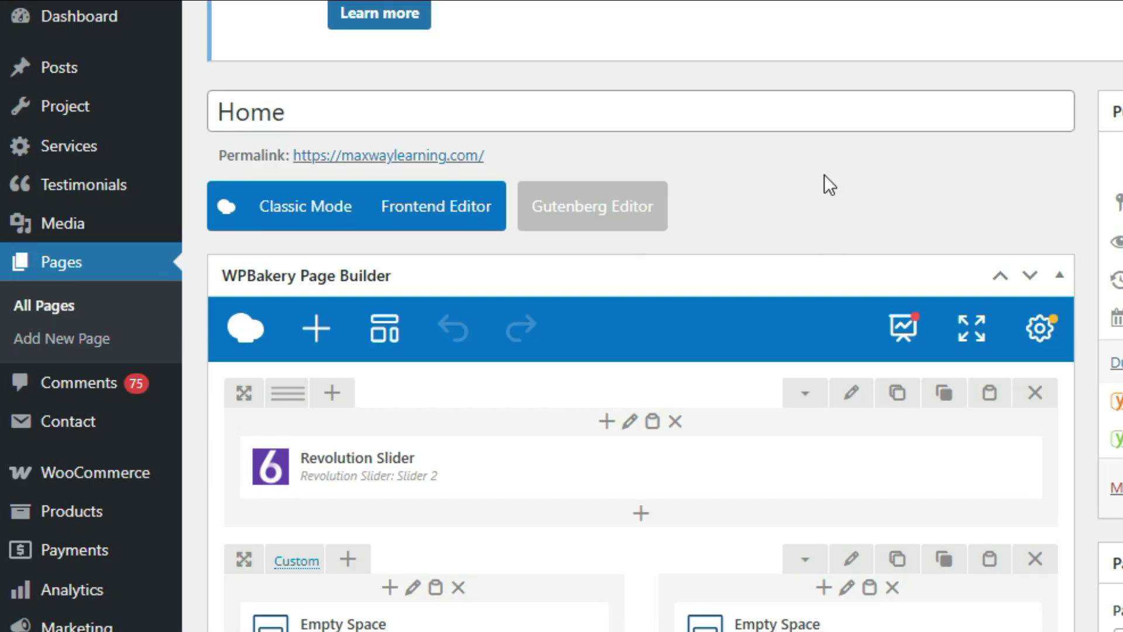
Title a new empty page 'Blog' and publish it.
scroll(825, 175, "up", 3)
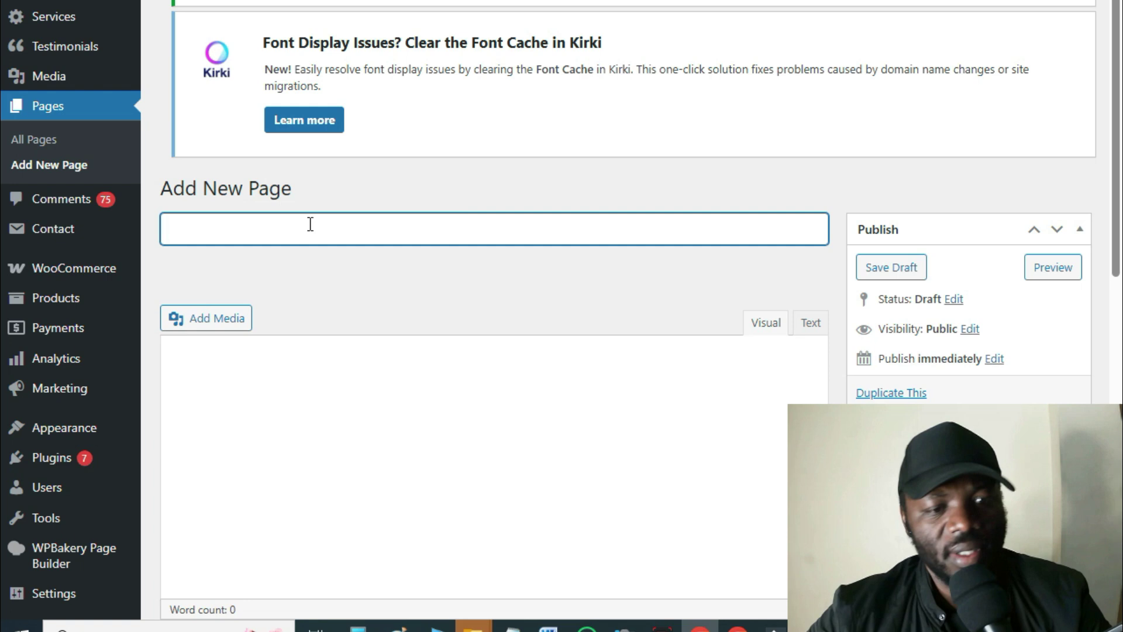
type("Blog")
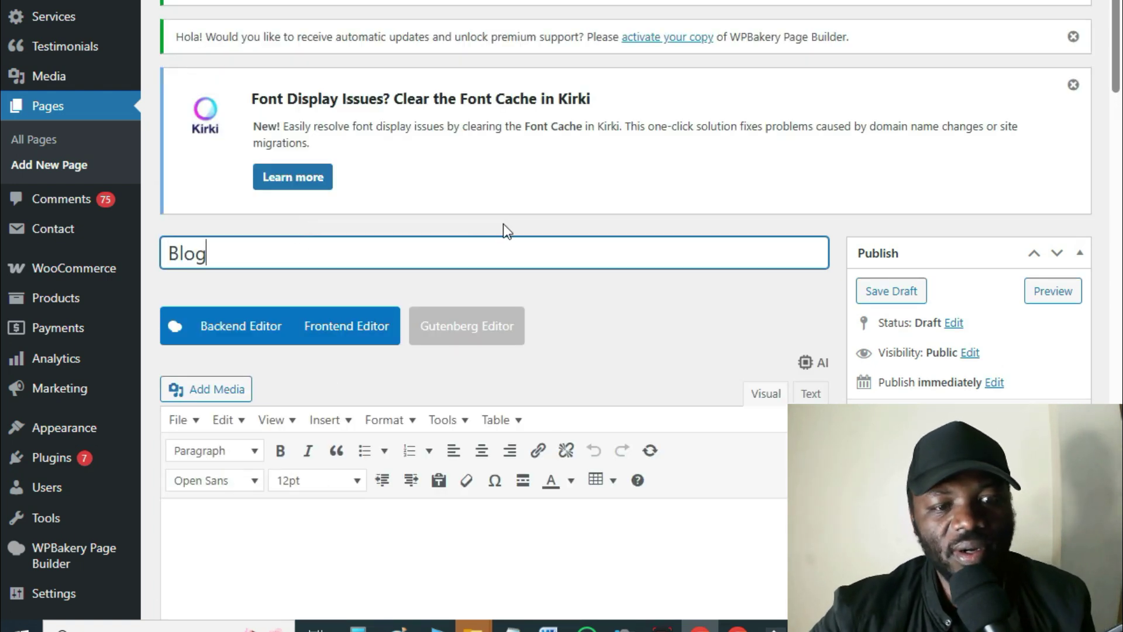
scroll(708, 211, "down", 3)
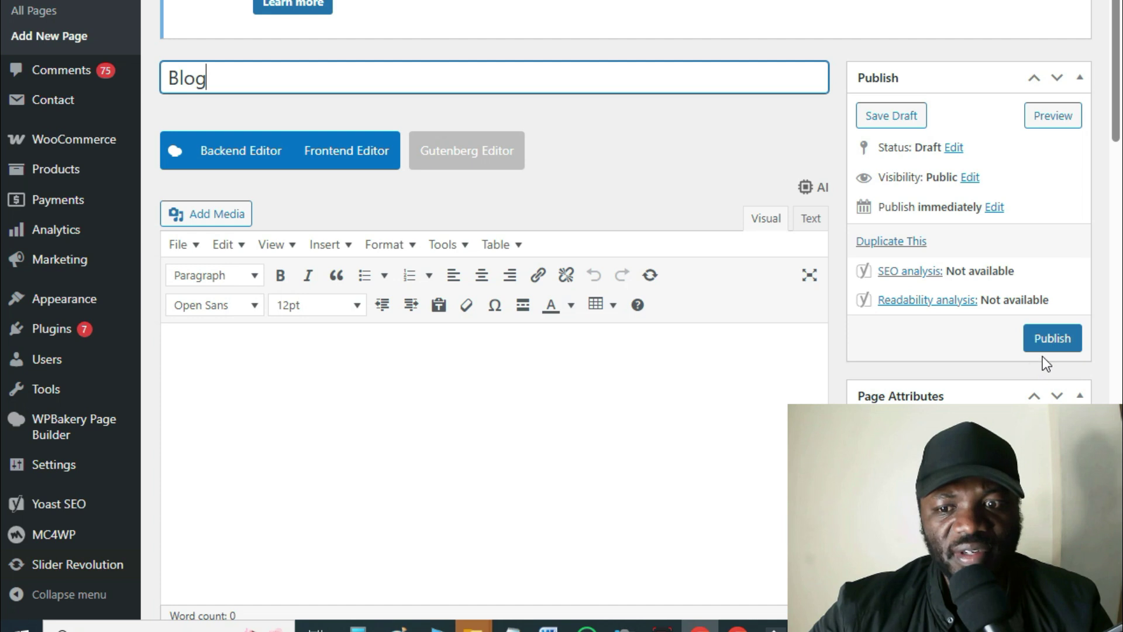
left_click(1052, 341)
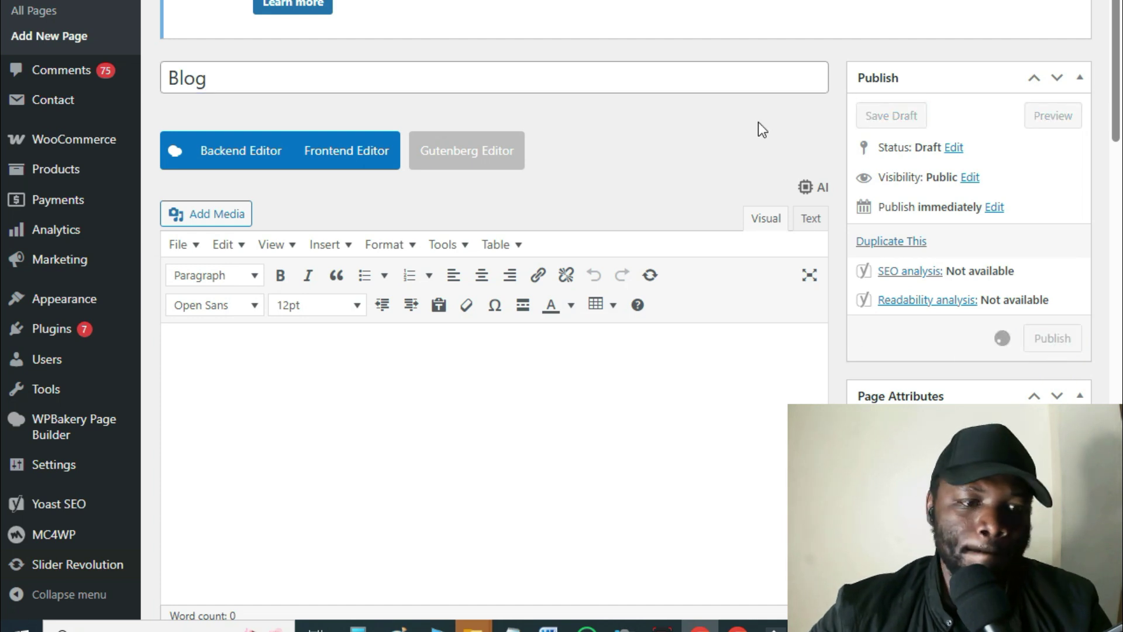
Change the page title from Blog to 'Articles'.
double_click(177, 128)
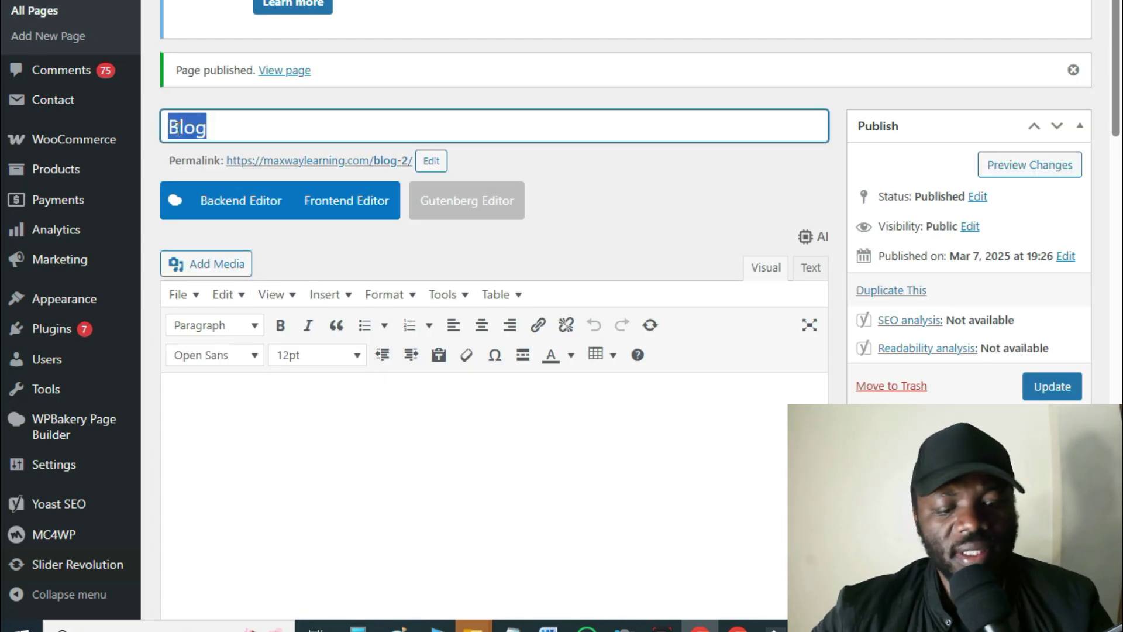
type("ab")
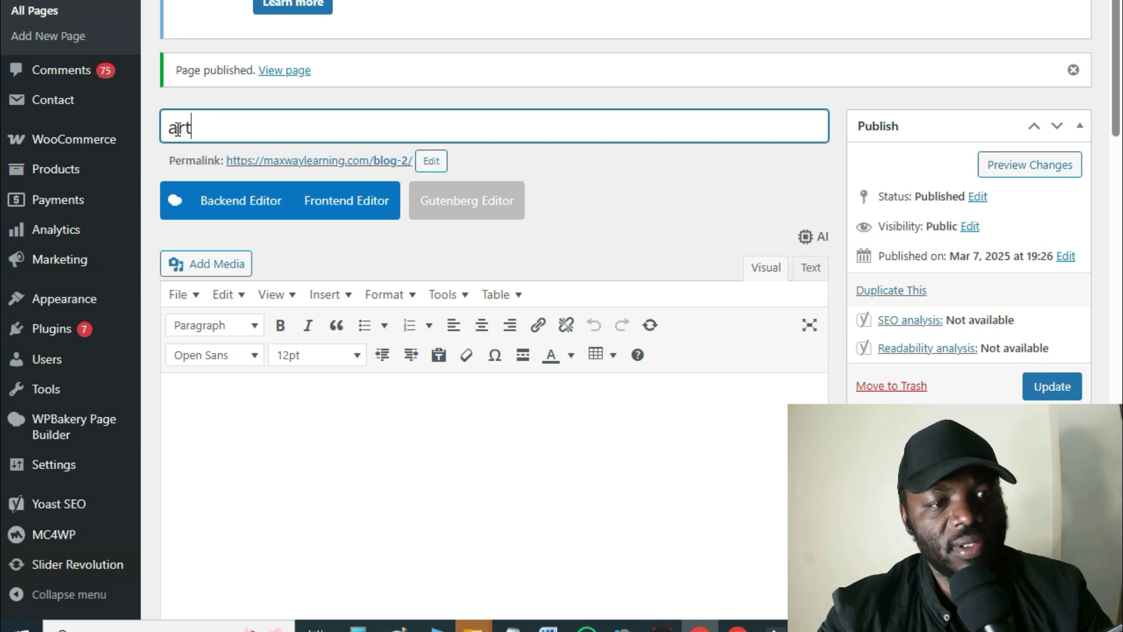
key("BackSpace")
key("BackSpace")
type("Ar")
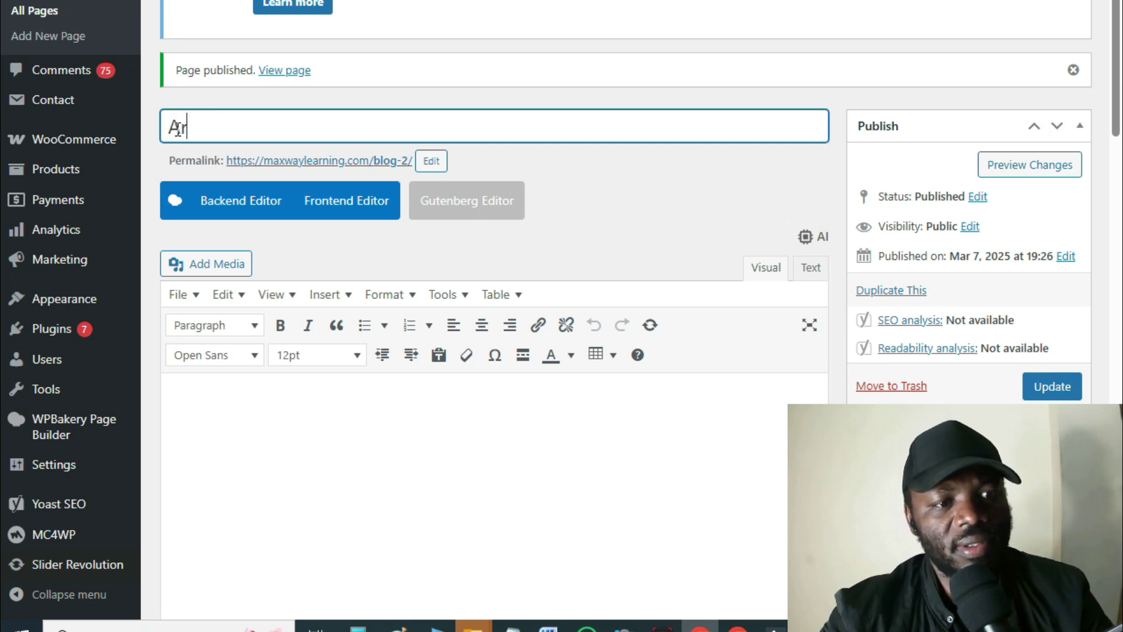
type("ticles")
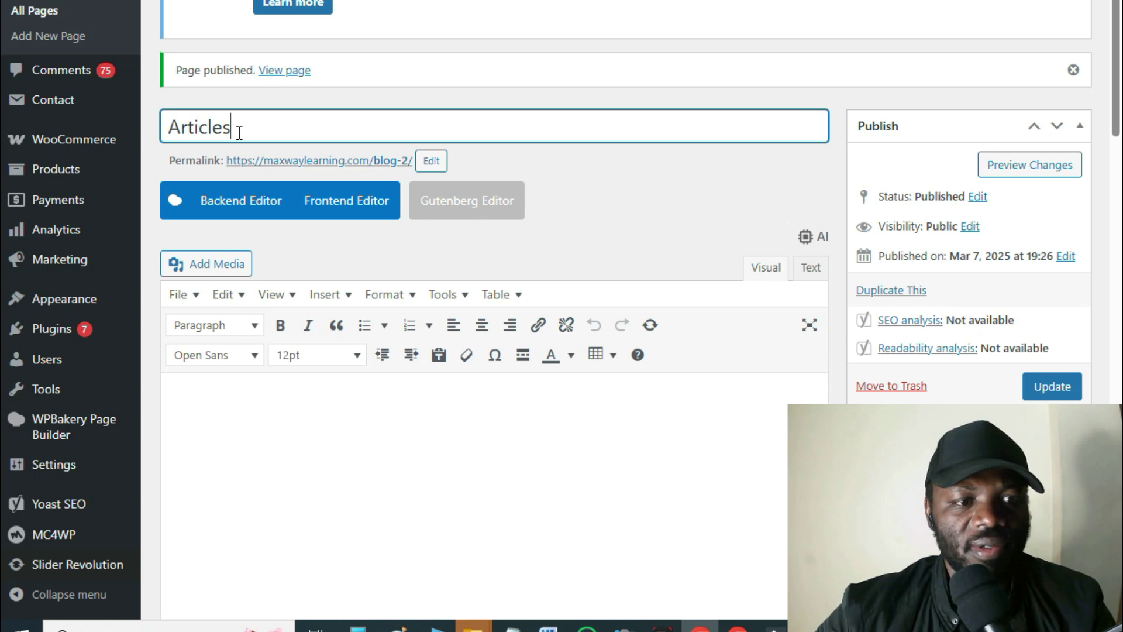
left_click_drag(238, 129, 117, 140)
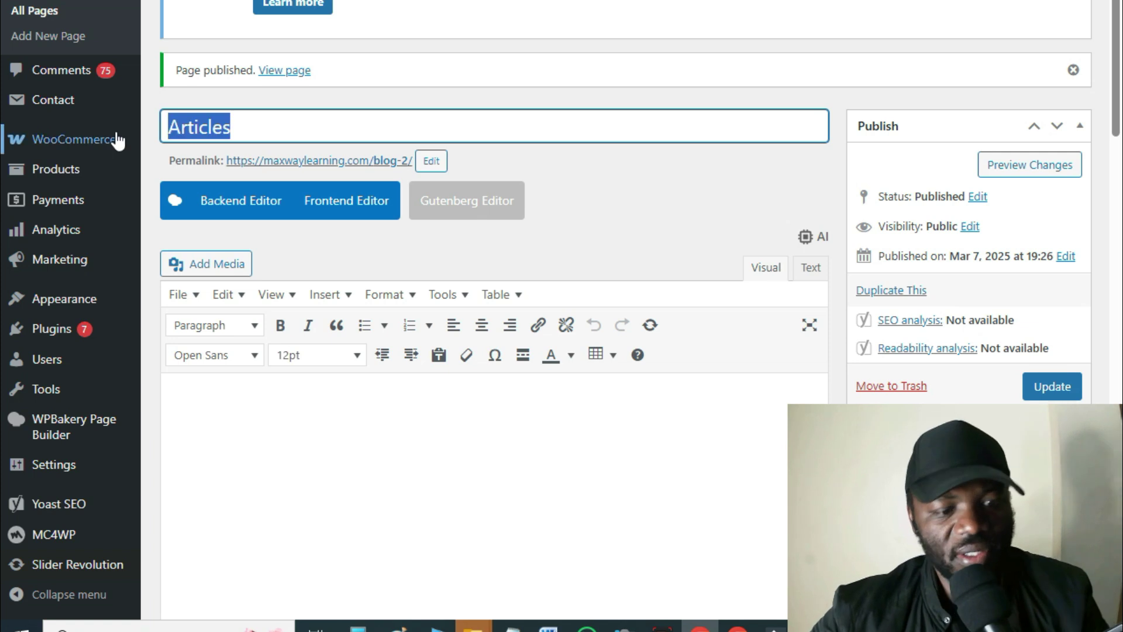
Set the permalink slug to 'articles' and update the page.
left_click(430, 162)
triple_click(398, 162)
type("Articles")
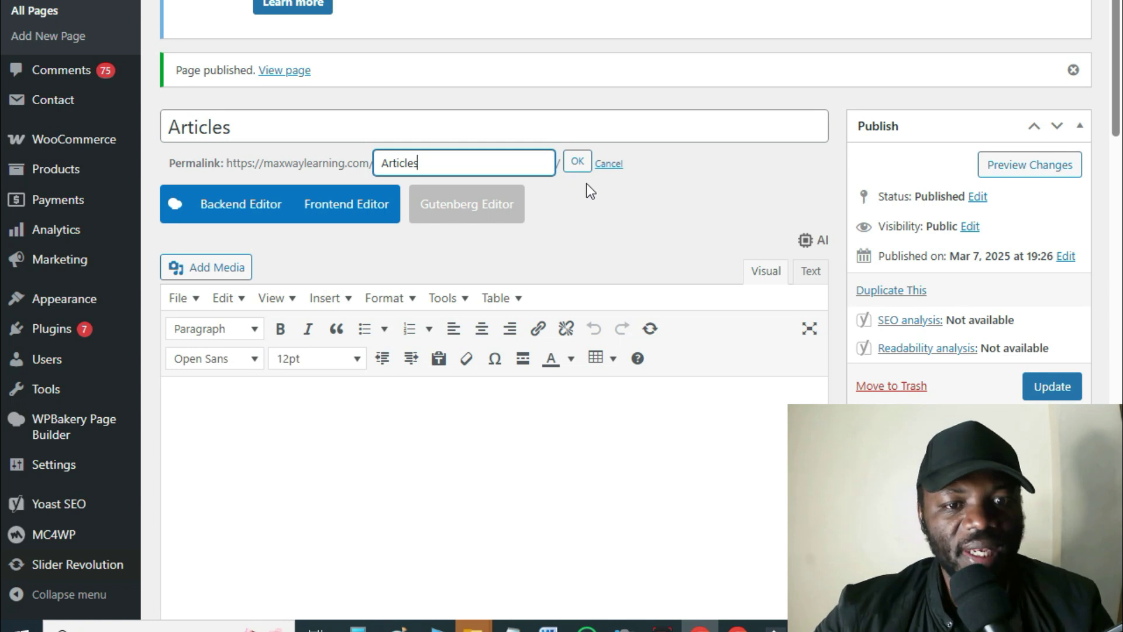
left_click(578, 164)
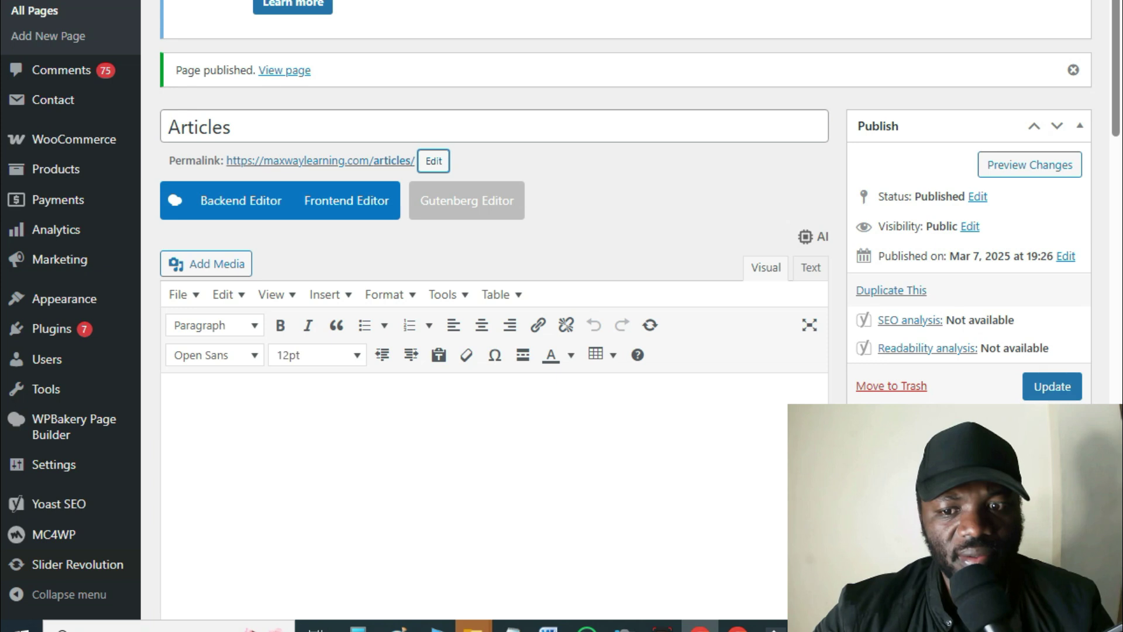
left_click(1053, 386)
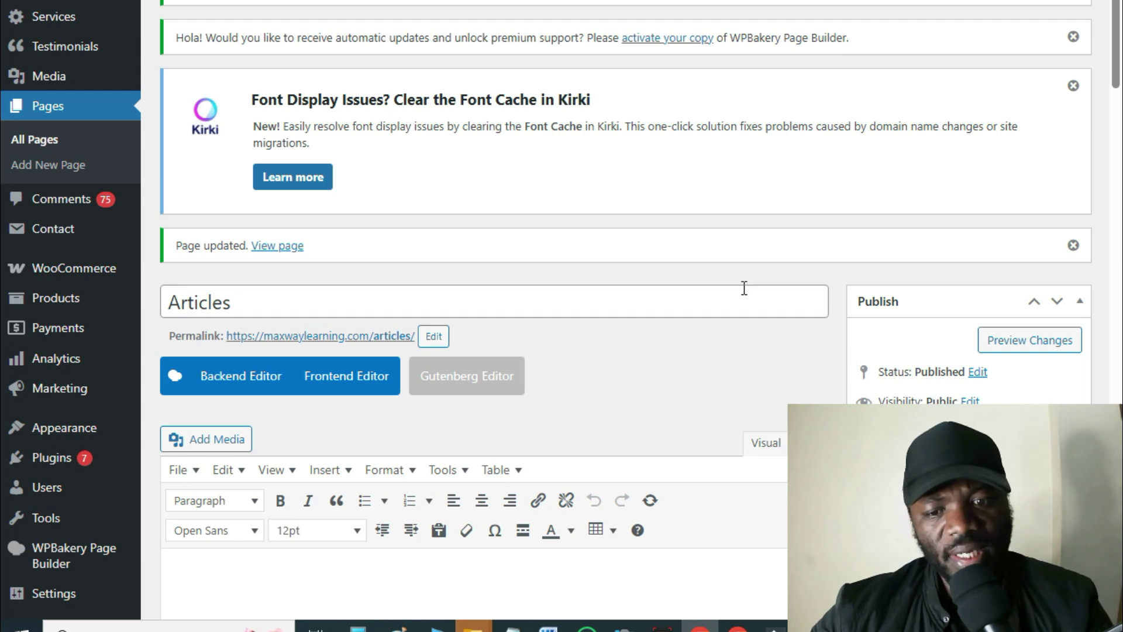
scroll(759, 344, "down", 2)
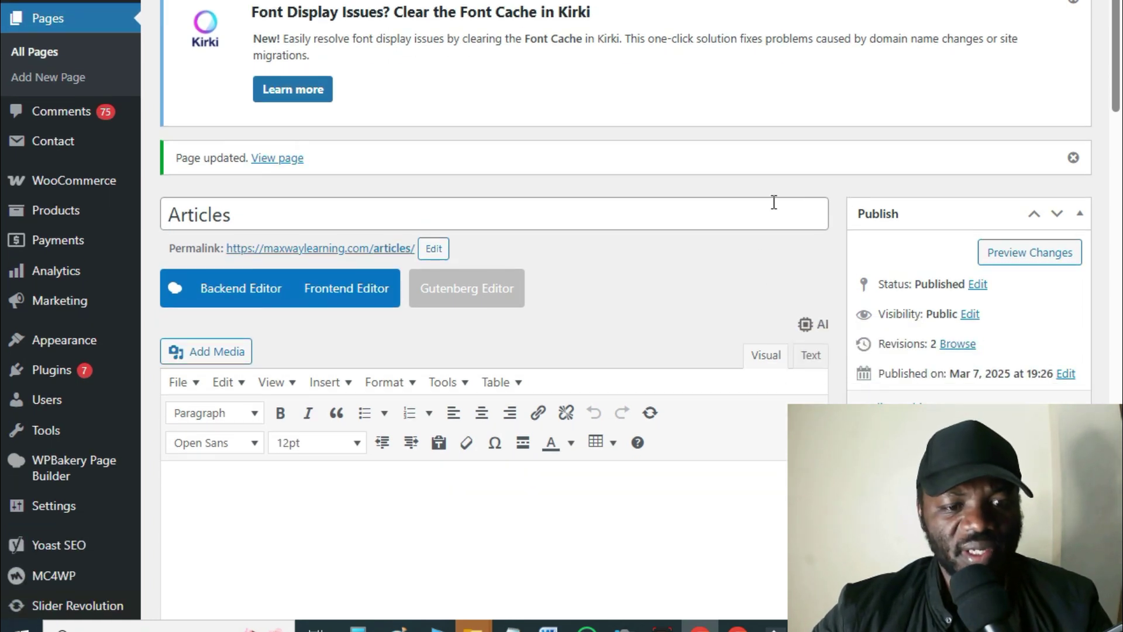
scroll(689, 331, "up", 2)
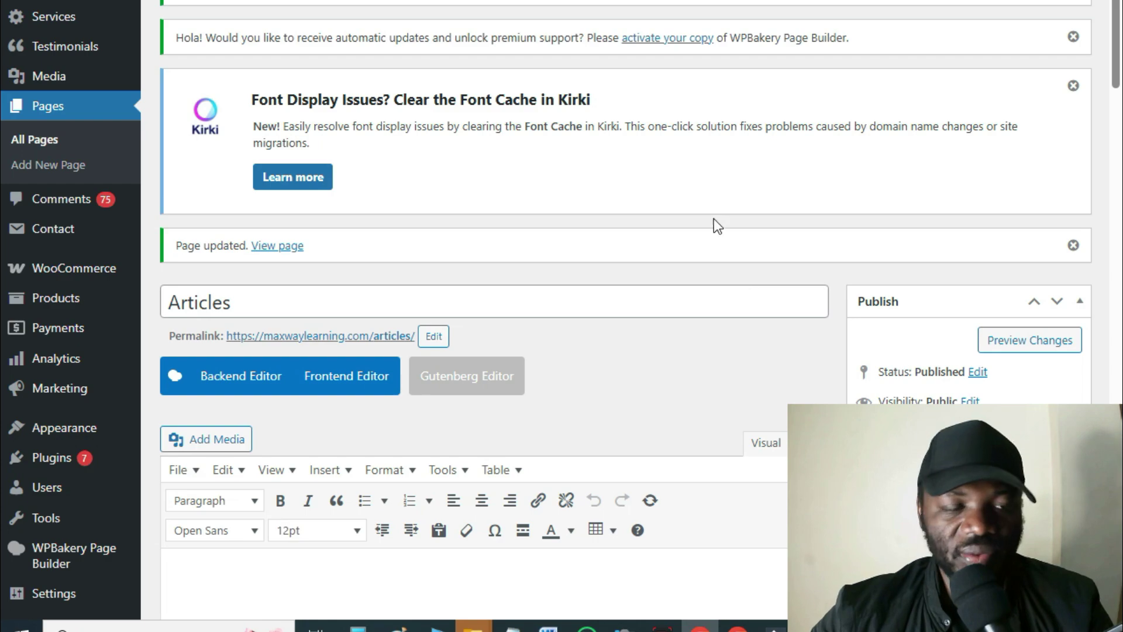
Select the entire 'Why your company needs a website' article text in Word.
scroll(546, 198, "up", 2)
mouse_move(49, 51)
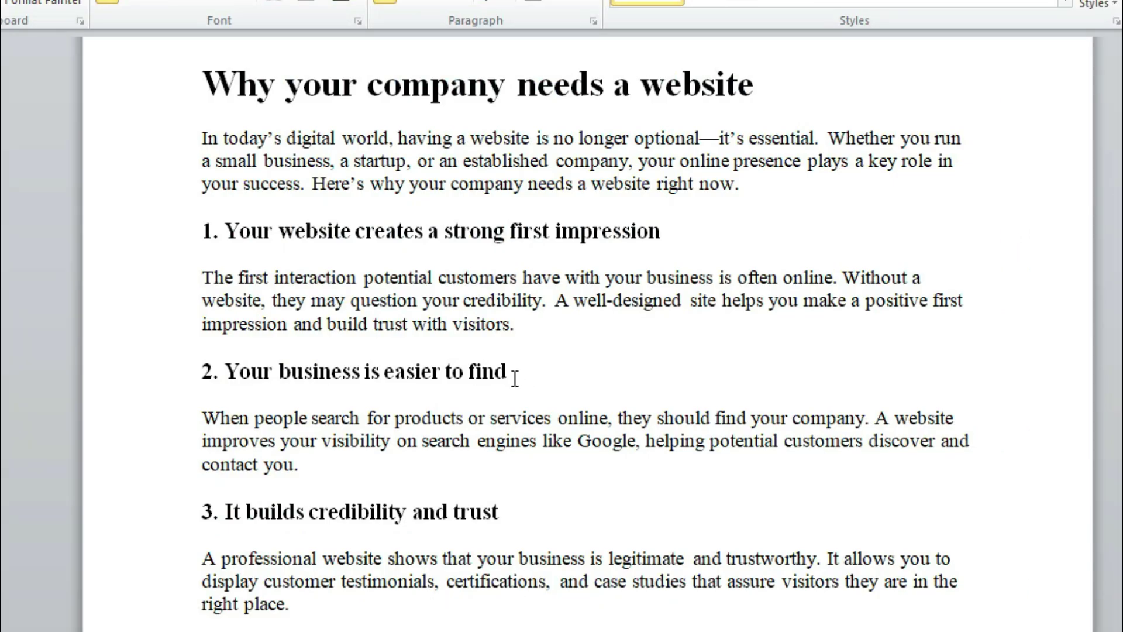
scroll(797, 397, "up", 1)
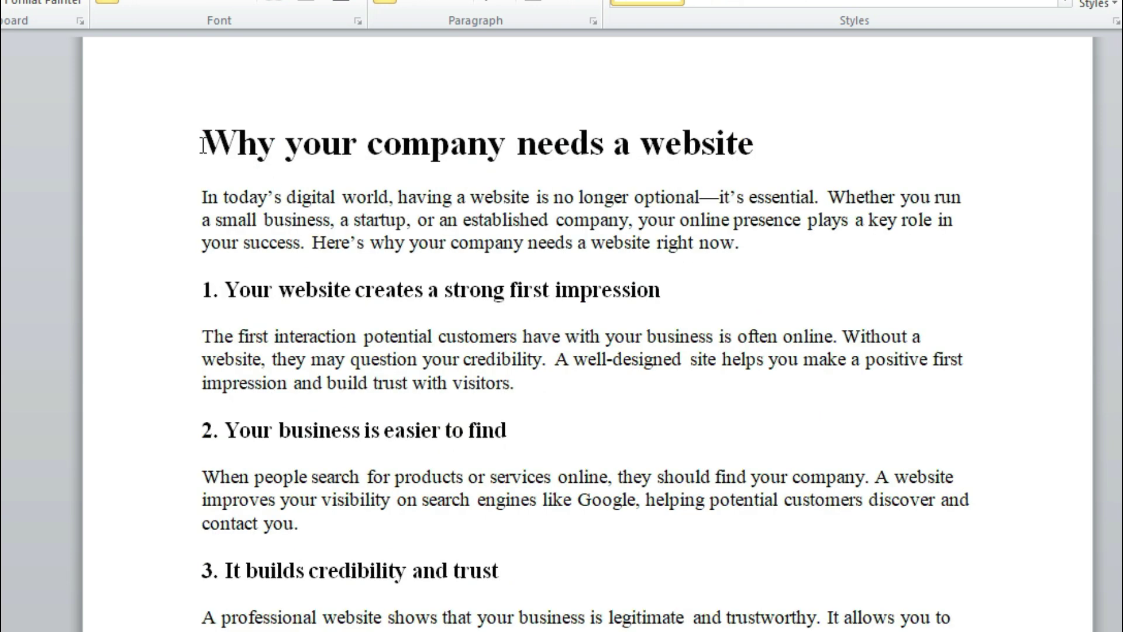
left_click_drag(203, 141, 409, 630)
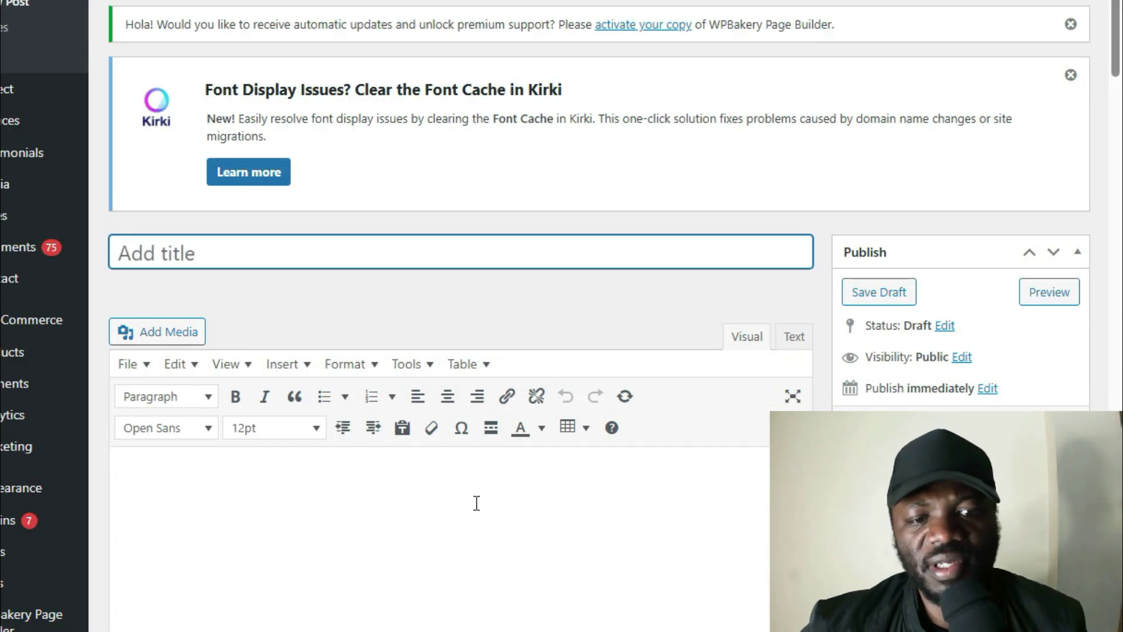
Paste the copied article into the new post's body.
left_click(479, 508)
key("ctrl+v")
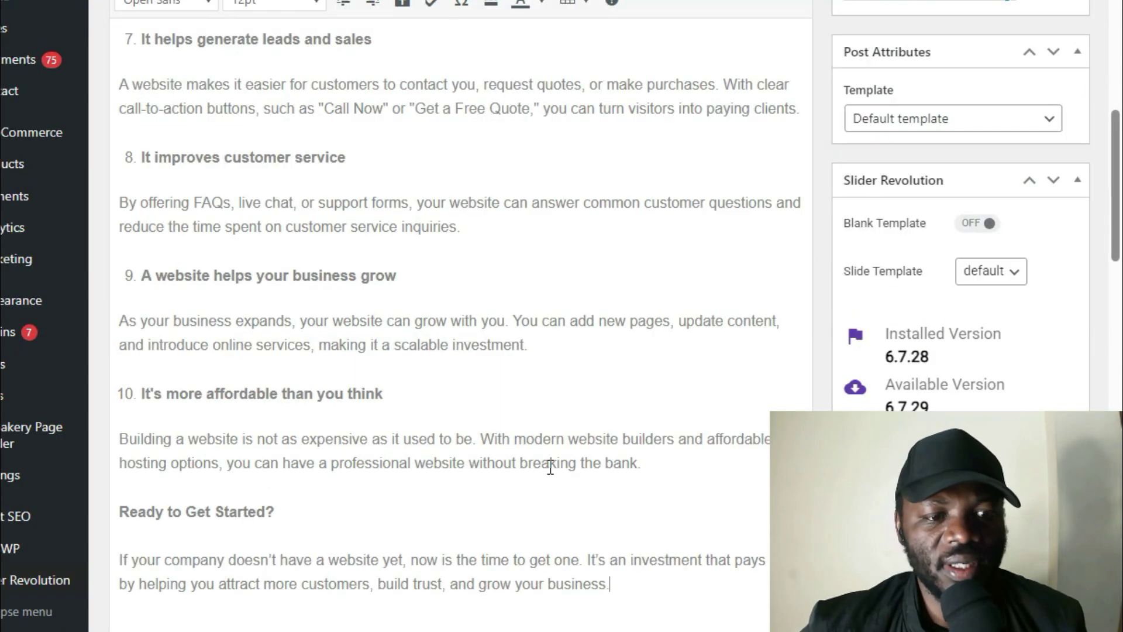
scroll(565, 465, "up", 15)
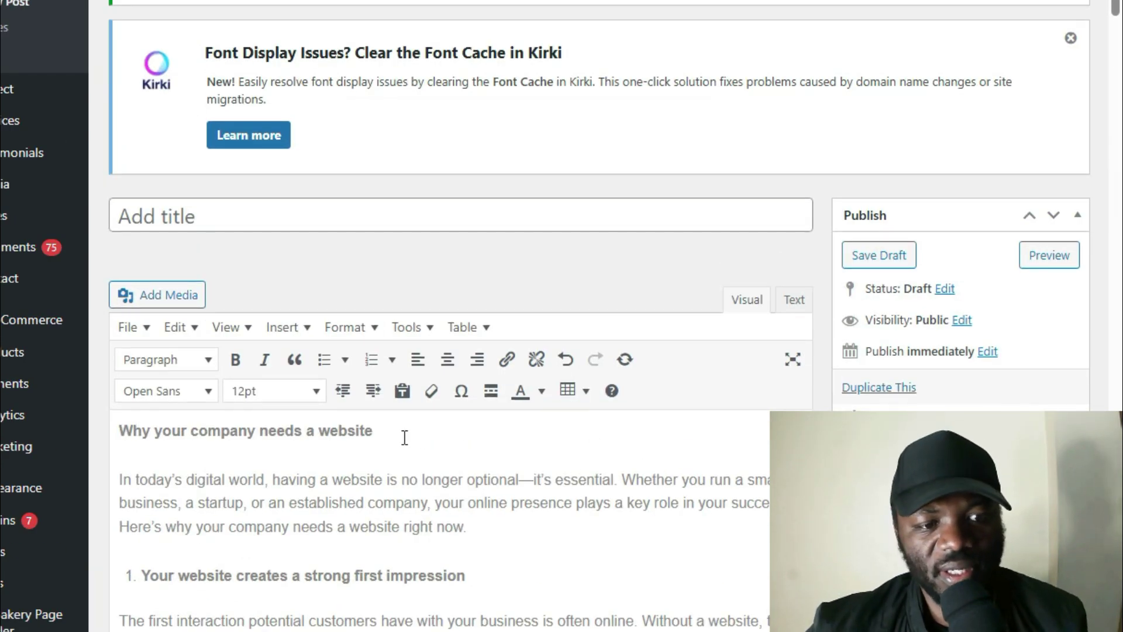
Move the opening heading 'Why your company needs a website' into the post title.
left_click_drag(404, 437, 118, 433)
key("ctrl+x")
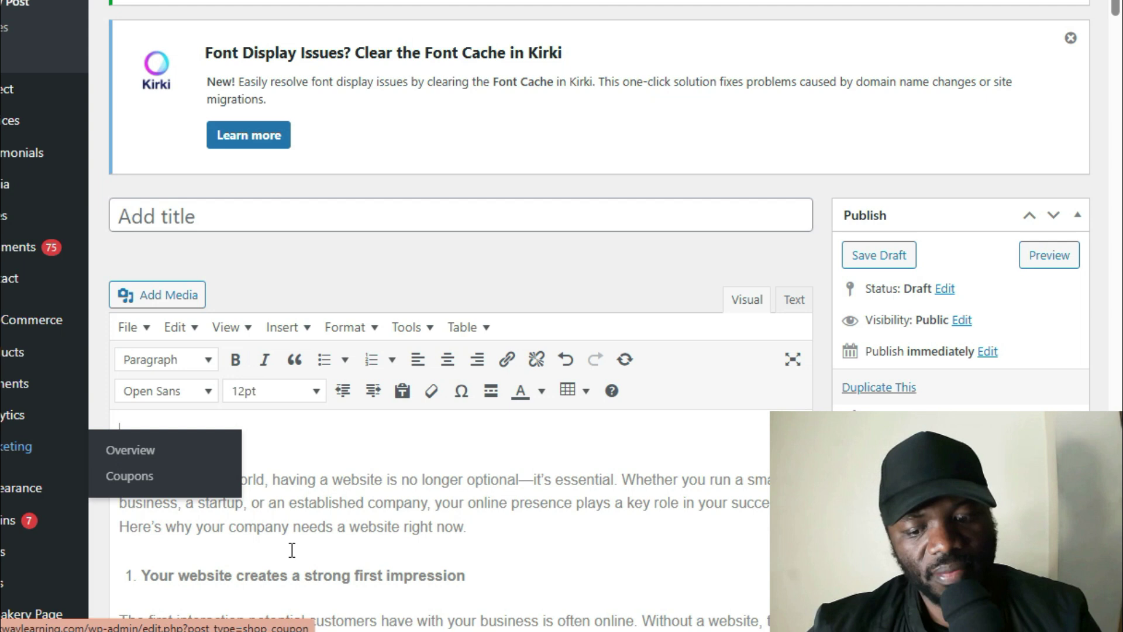
key("Delete")
left_click(239, 218)
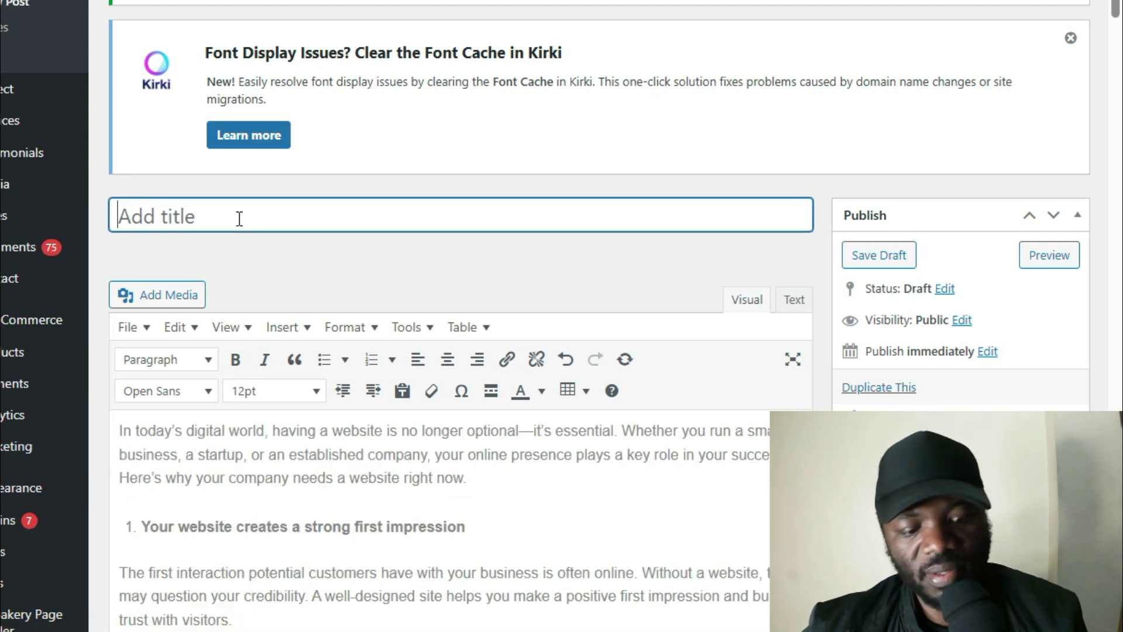
key("ctrl+v")
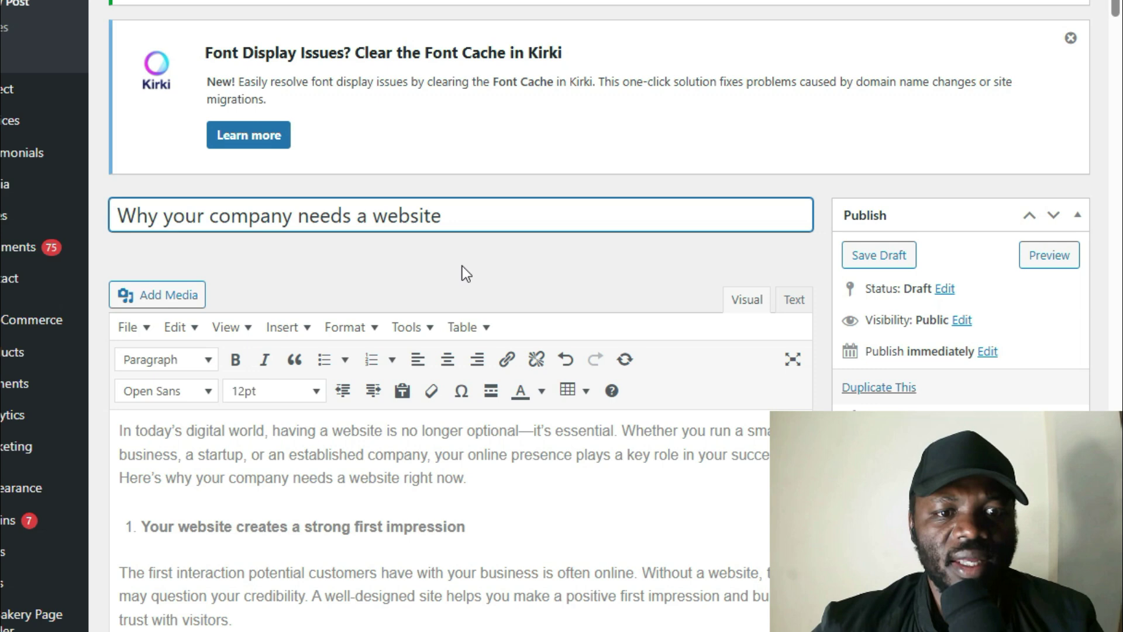
scroll(691, 353, "down", 6)
scroll(742, 356, "down", 6)
Go to the Pexels website from Chrome's address bar.
scroll(745, 333, "up", 12)
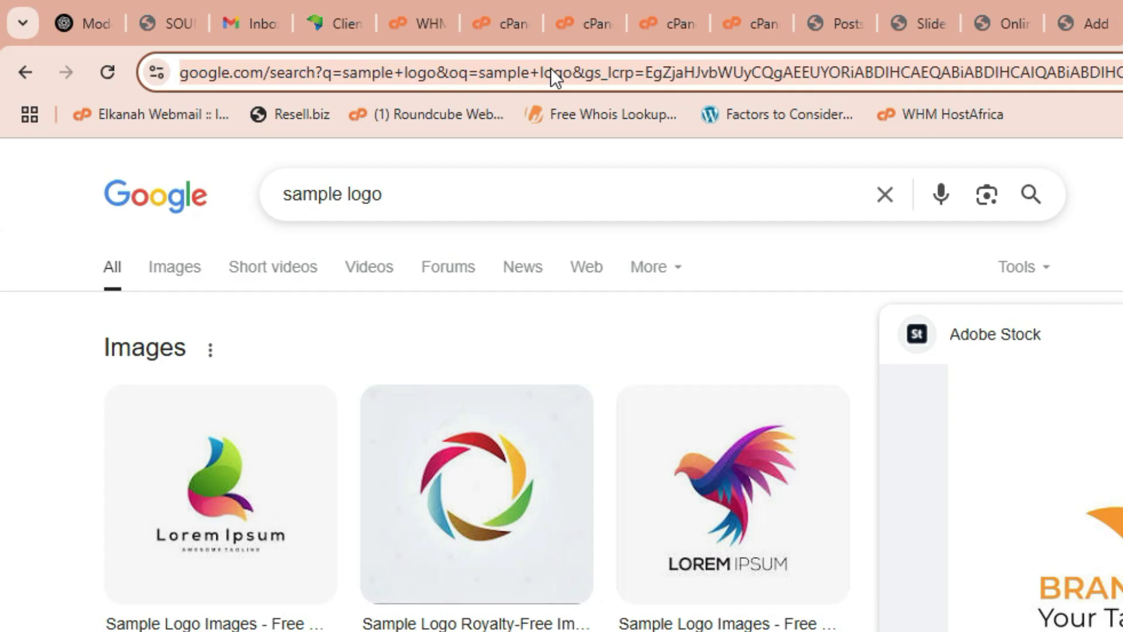
type("[rcr")
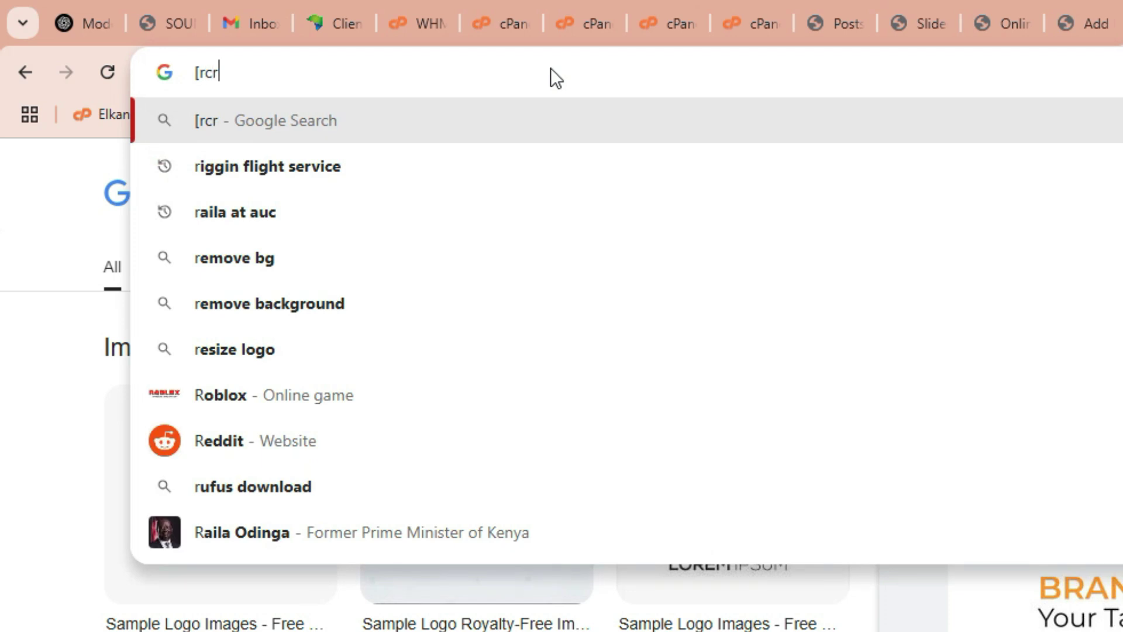
key("BackSpace")
key("BackSpace")
key("BackSpace")
key("BackSpace")
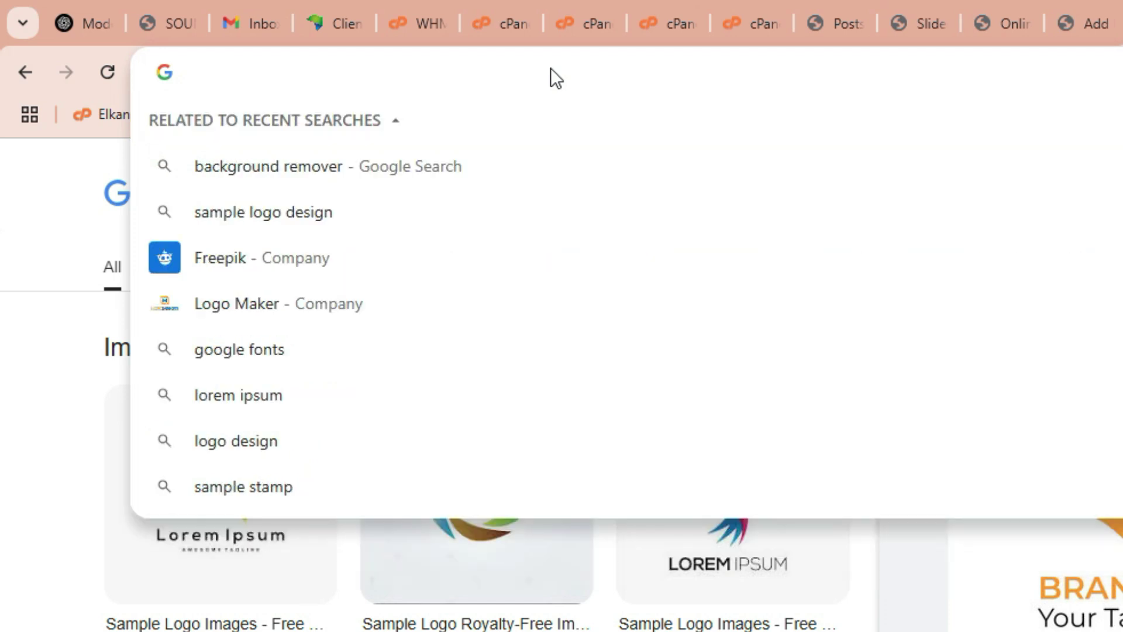
type("pexe")
key("Return")
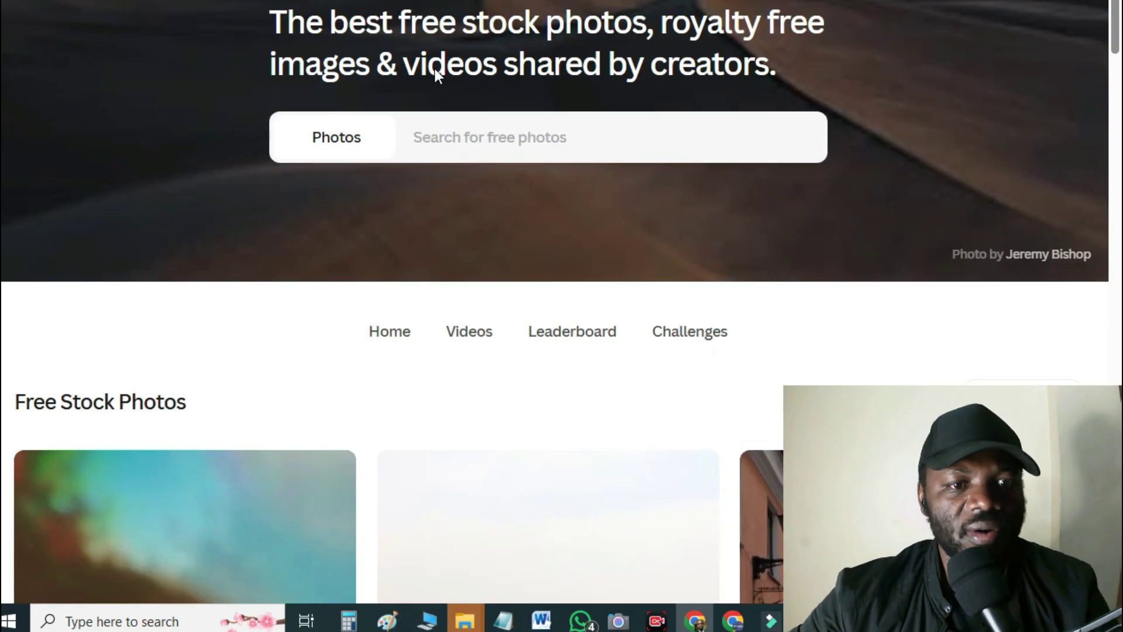
Search Pexels photos for 'happy person using the computer'.
left_click(520, 132)
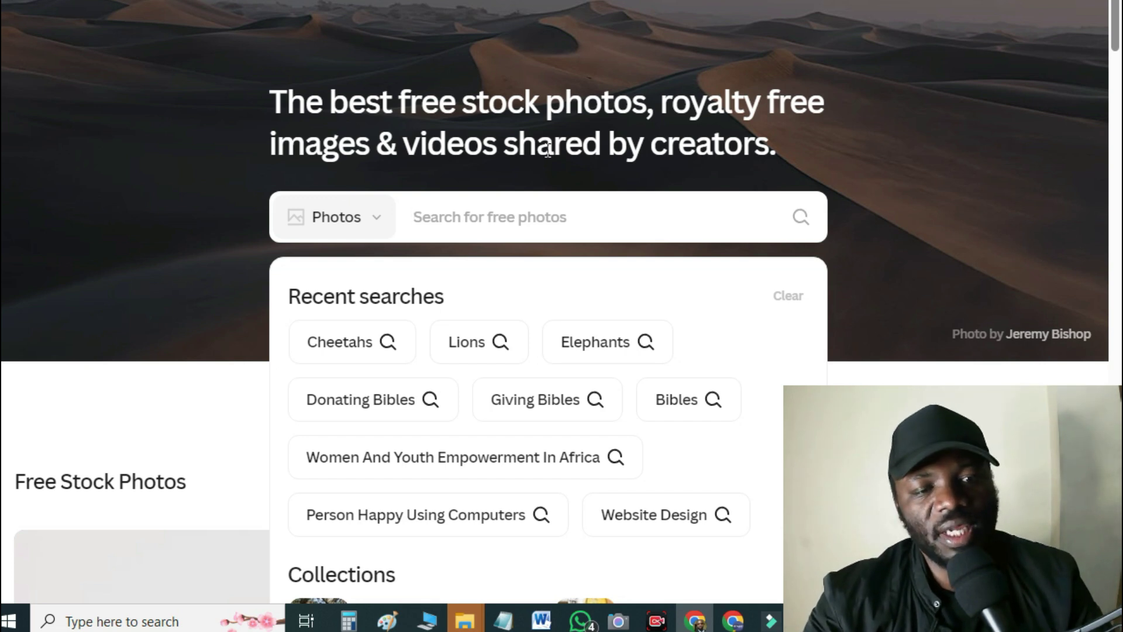
type("happy person using the co")
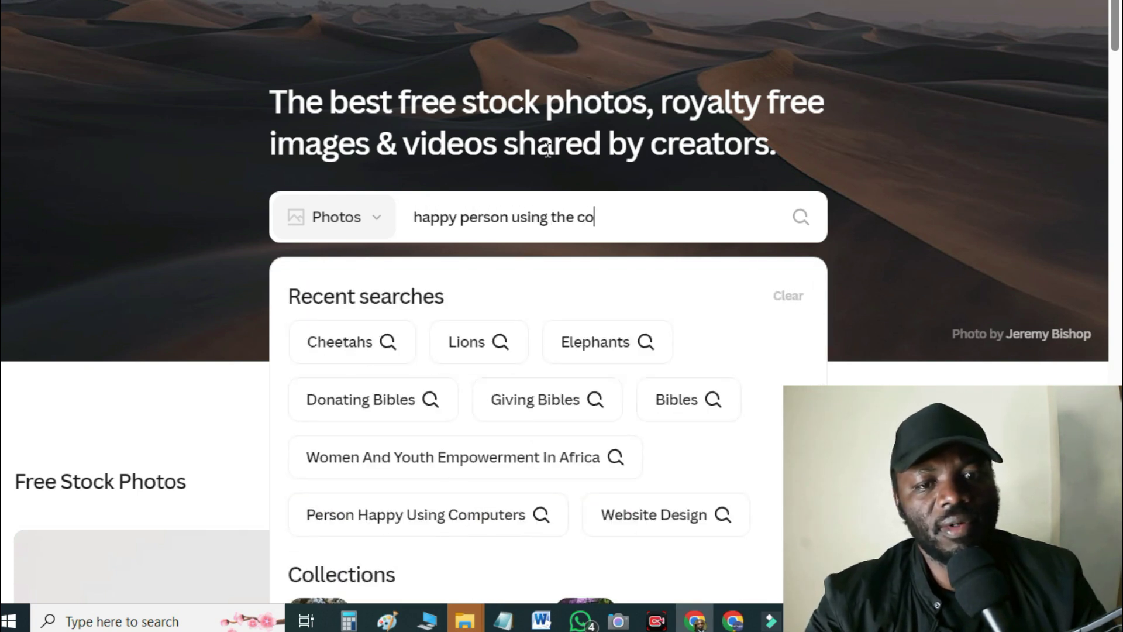
type("mputere")
key("BackSpace")
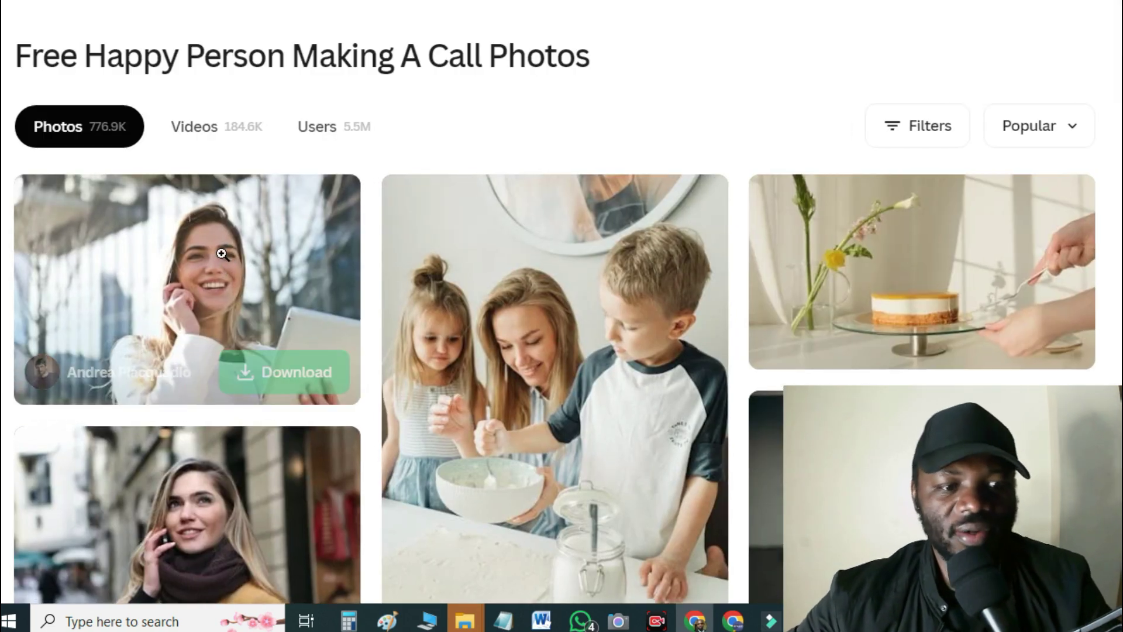
Preview the white-blazer woman and scarf-wearing woman photos, then close them.
left_click(222, 257)
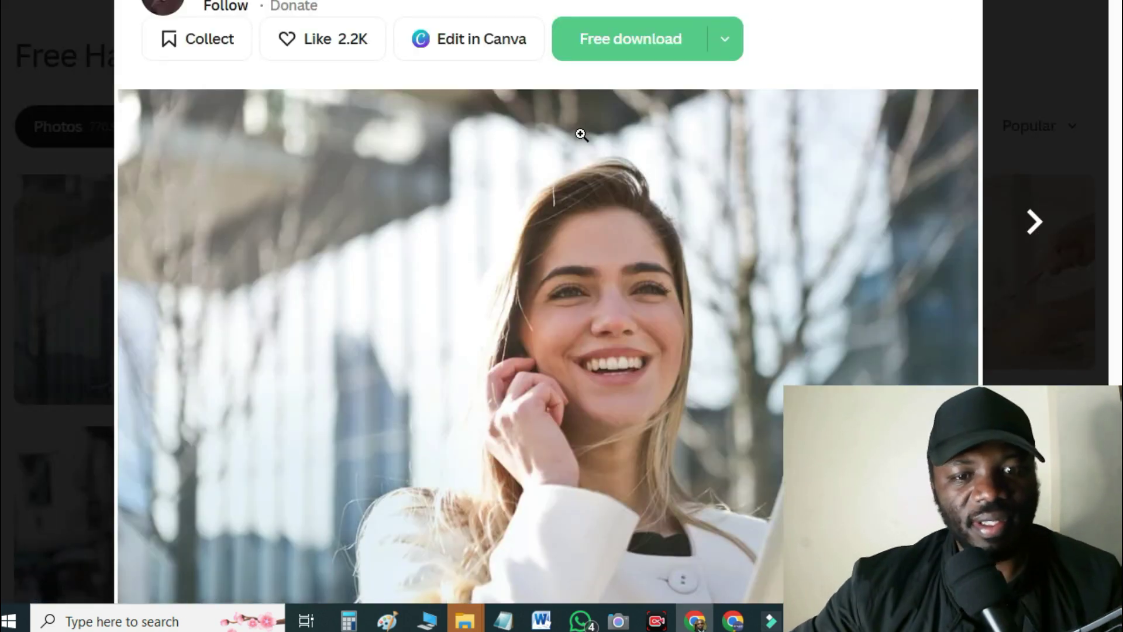
scroll(623, 300, "down", 5)
scroll(623, 300, "down", 5)
scroll(285, 173, "up", 10)
key("Escape")
scroll(404, 234, "down", 5)
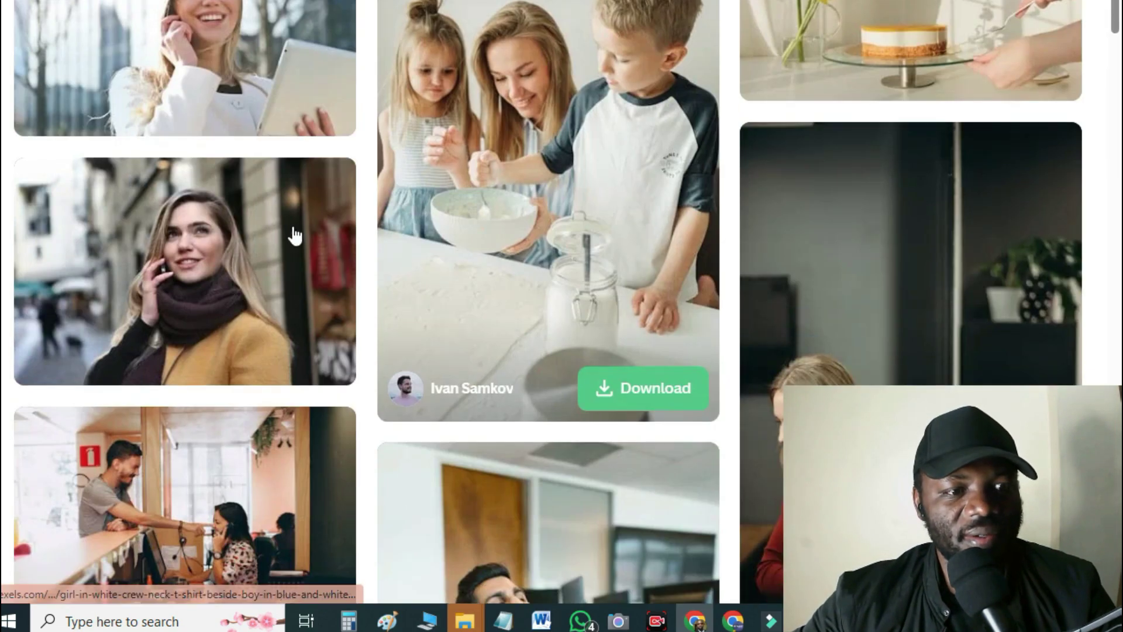
left_click(237, 224)
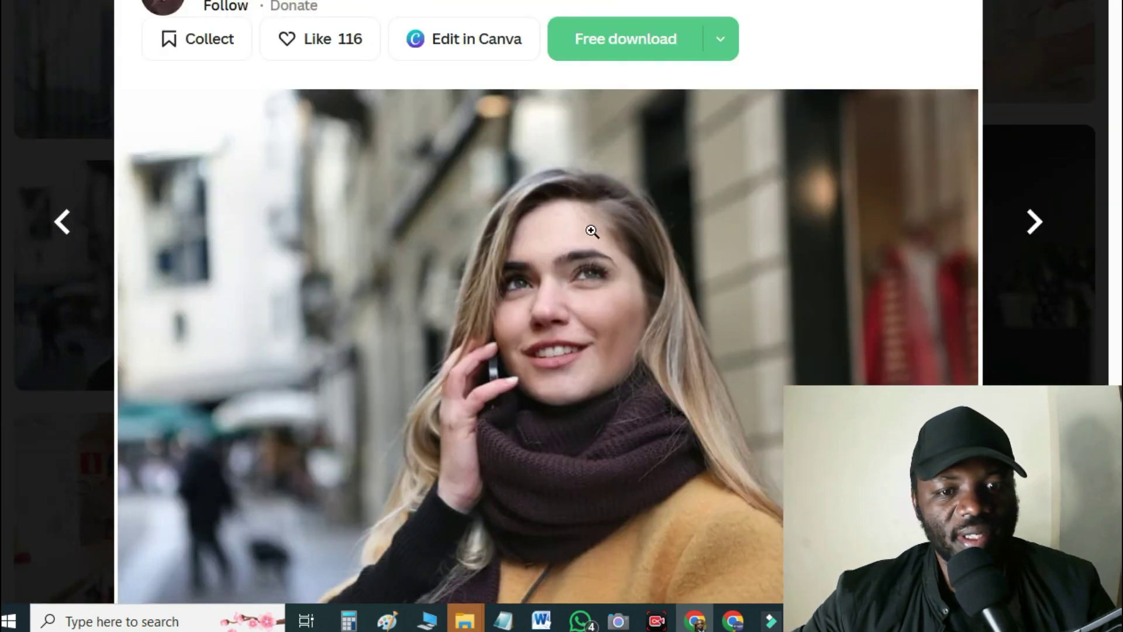
scroll(620, 247, "down", 5)
scroll(696, 276, "up", 5)
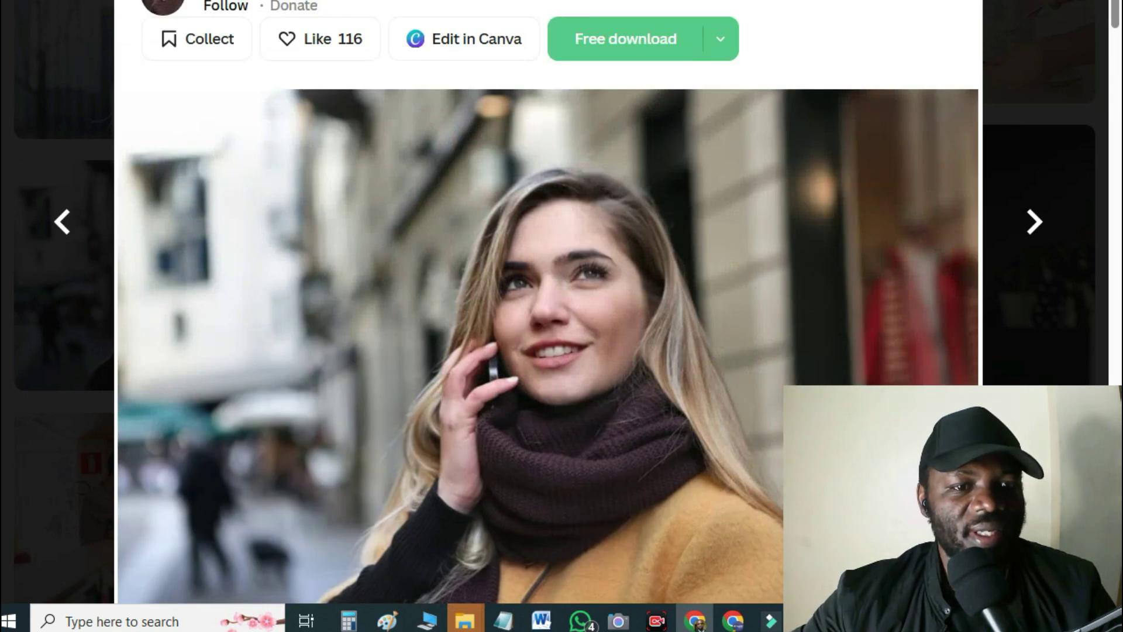
key("Escape")
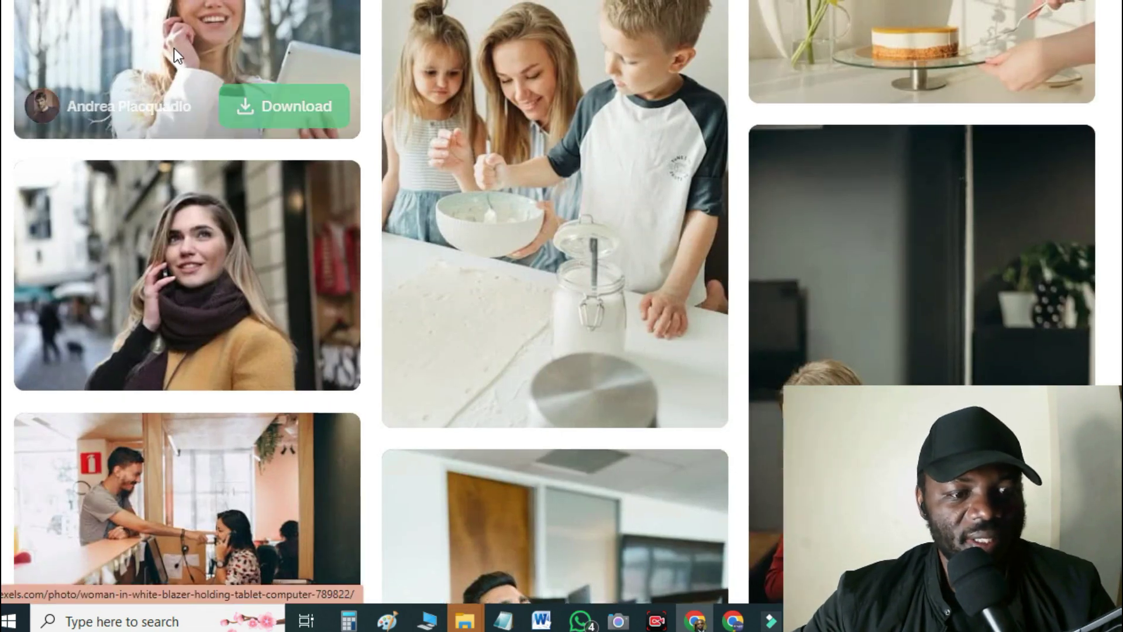
Reopen the smiling white-blazer woman on the phone photo.
left_click(174, 49)
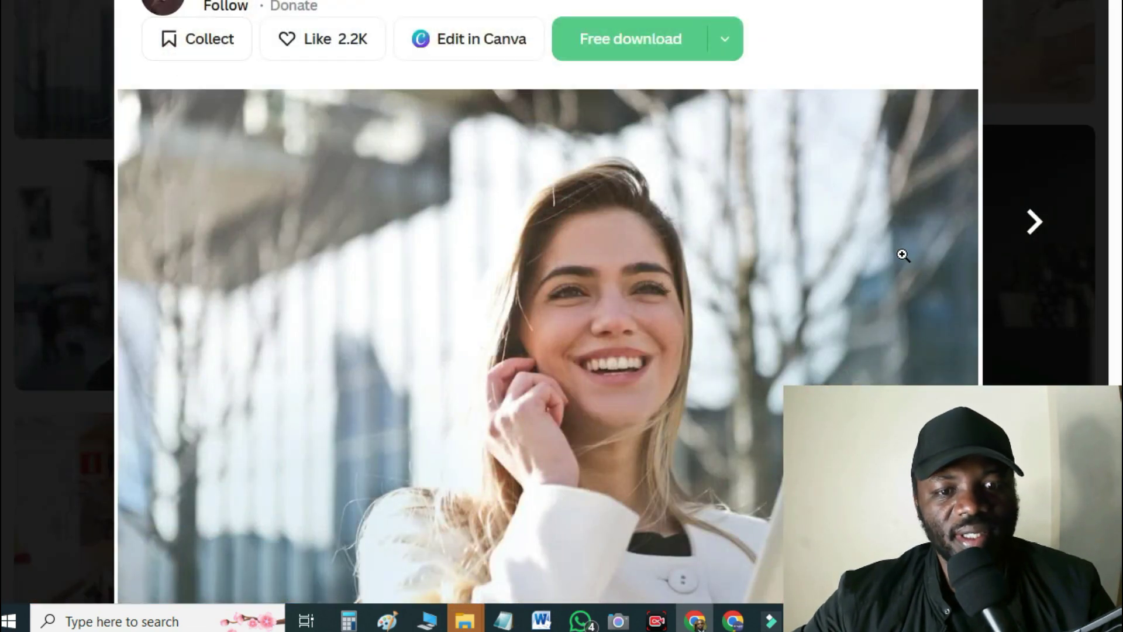
scroll(899, 257, "down", 5)
scroll(887, 281, "up", 5)
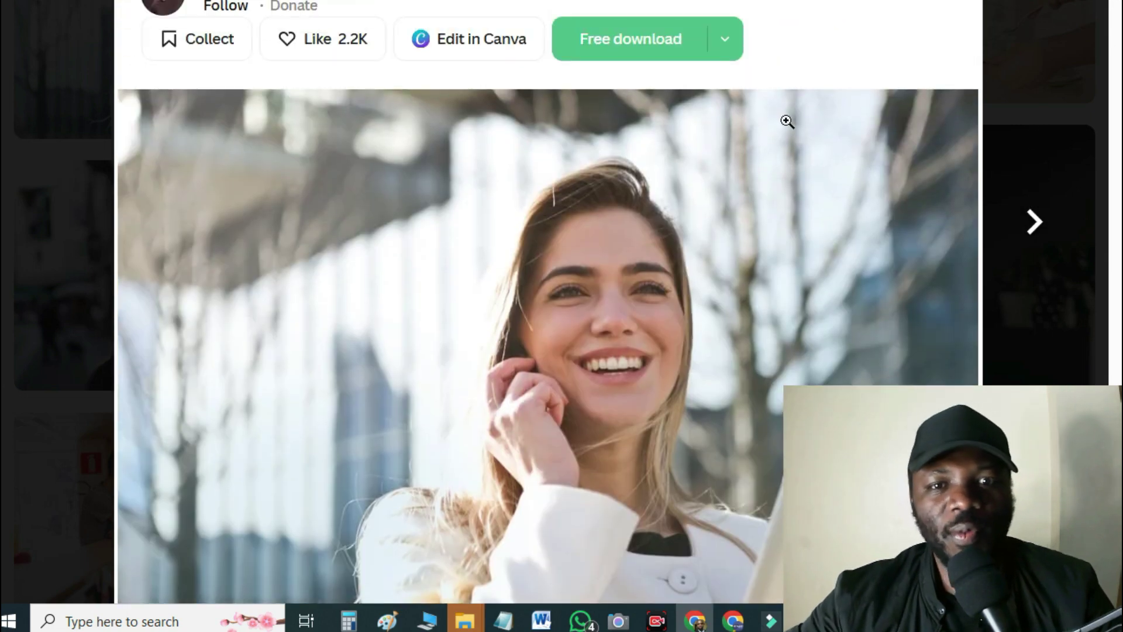
Download the white-blazer photo at Medium 1280x853 and save it to a chosen folder.
left_click(732, 50)
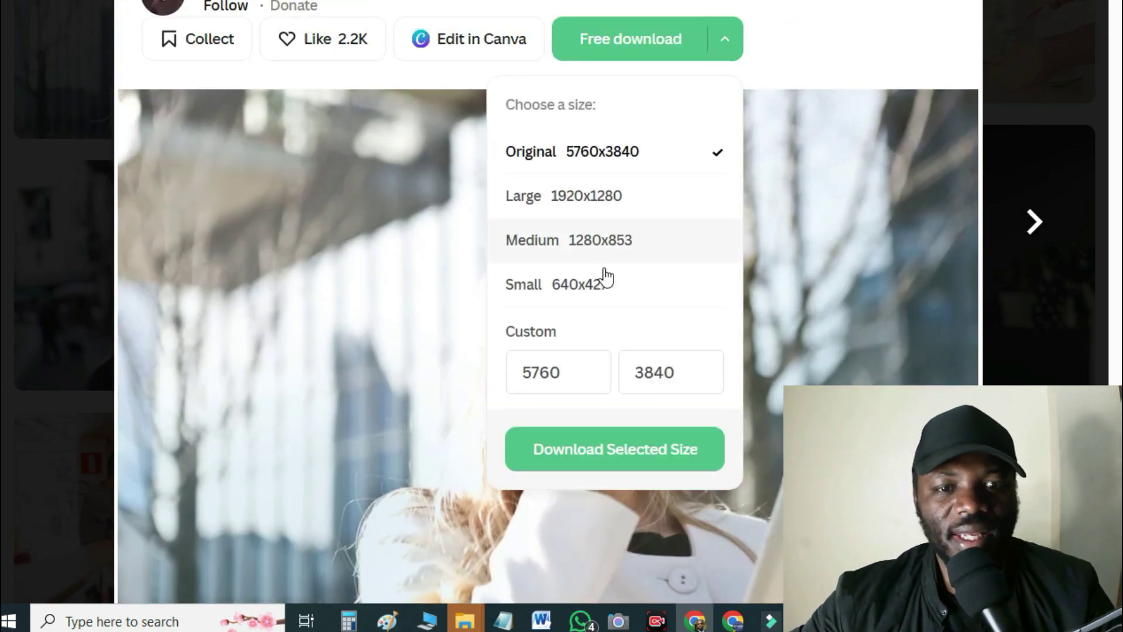
left_click(604, 247)
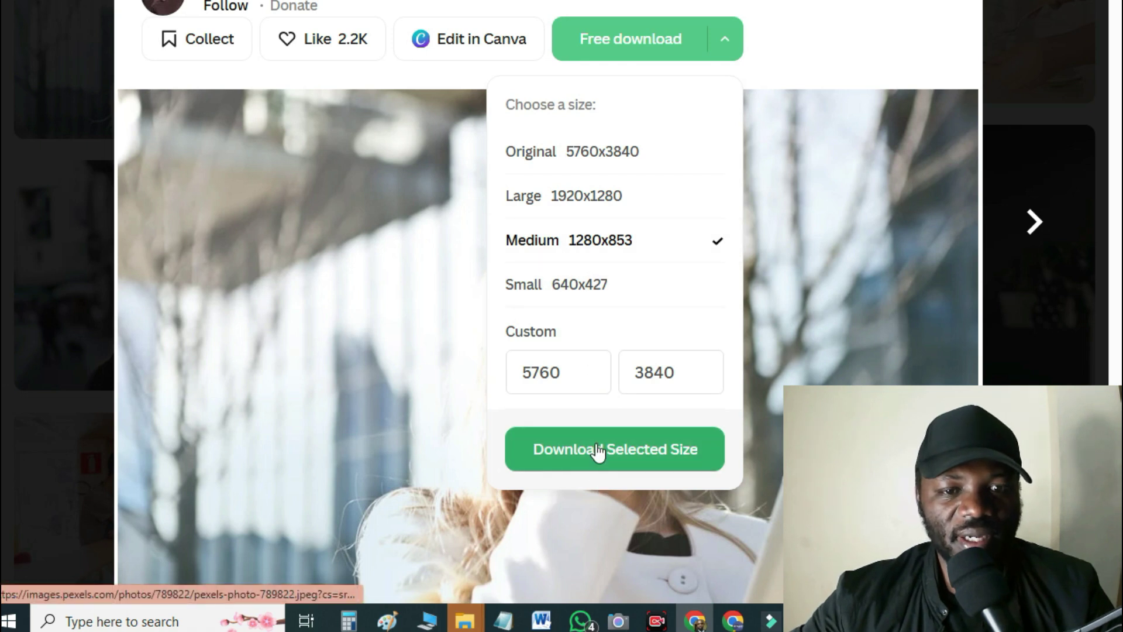
left_click(641, 461)
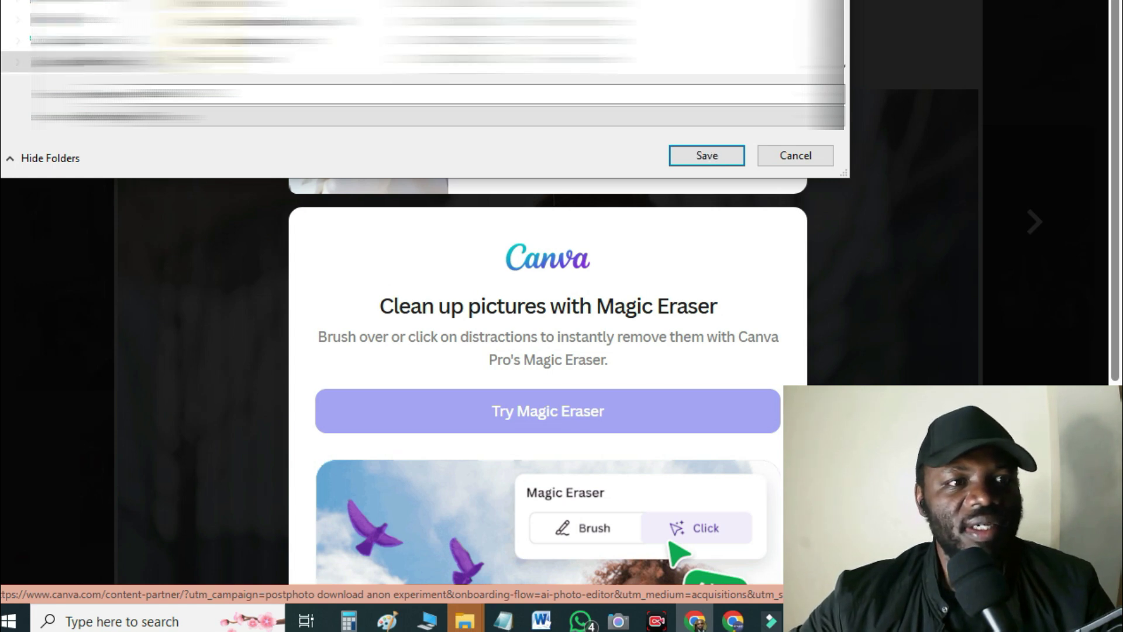
left_click(409, 64)
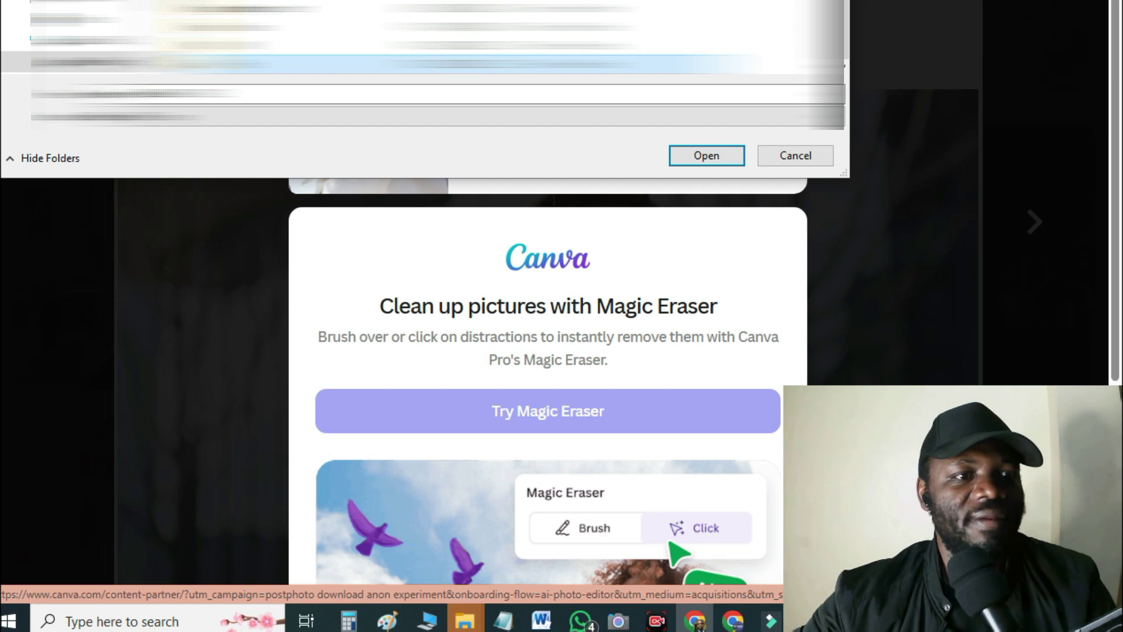
key("Return")
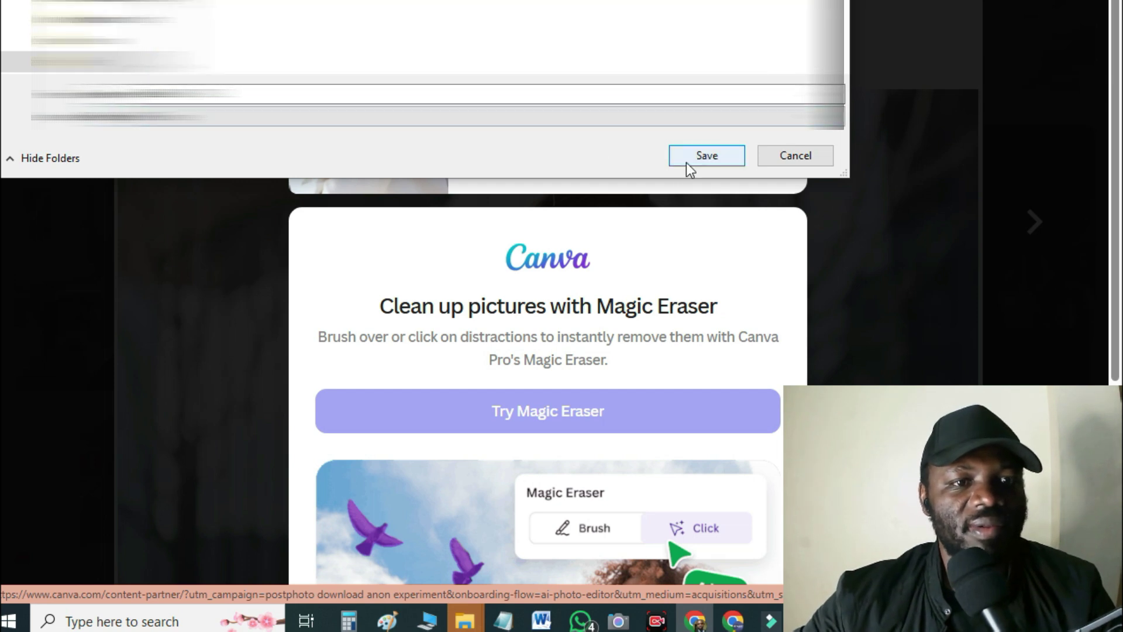
left_click(686, 159)
Dismiss the donation prompt and close the preview, returning to the search results.
left_click(899, 216)
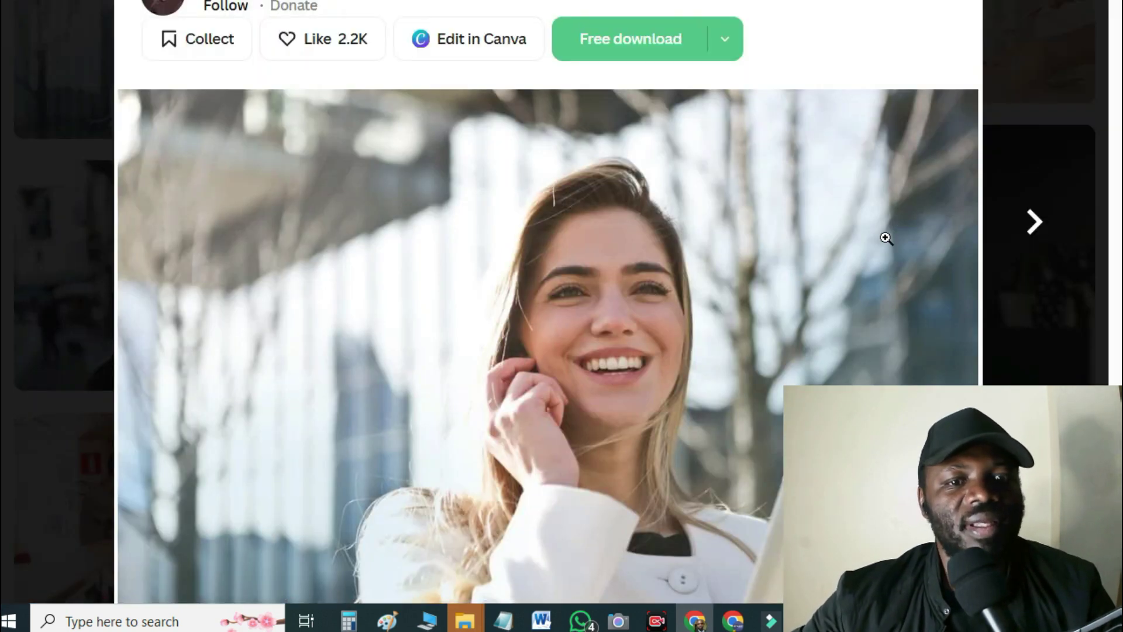
scroll(885, 240, "down", 3)
scroll(888, 247, "up", 3)
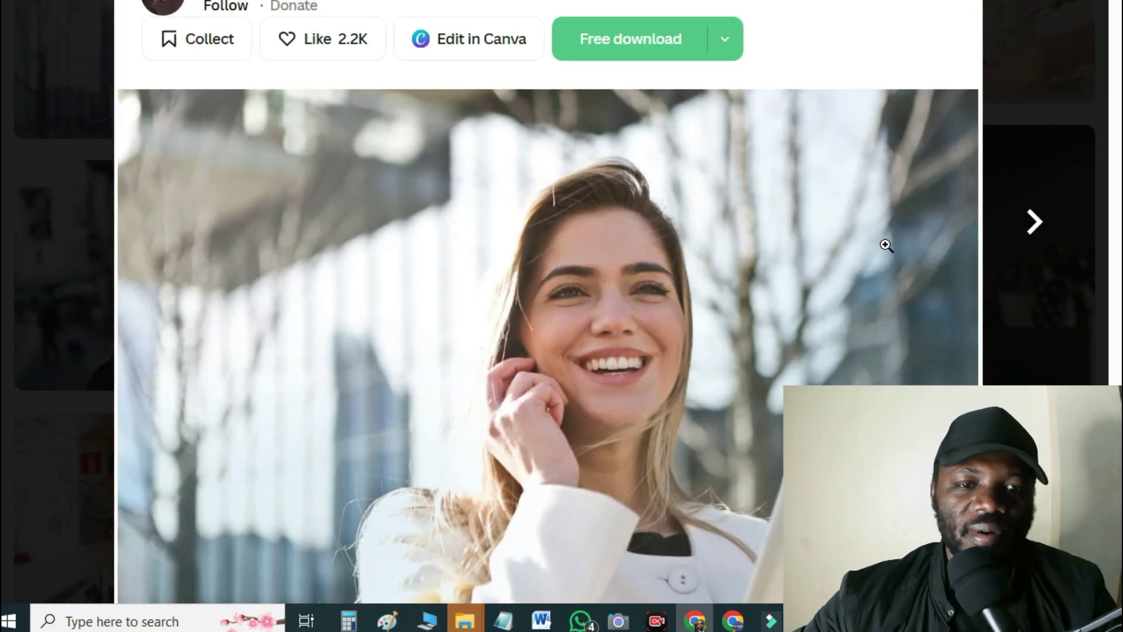
left_click(1029, 96)
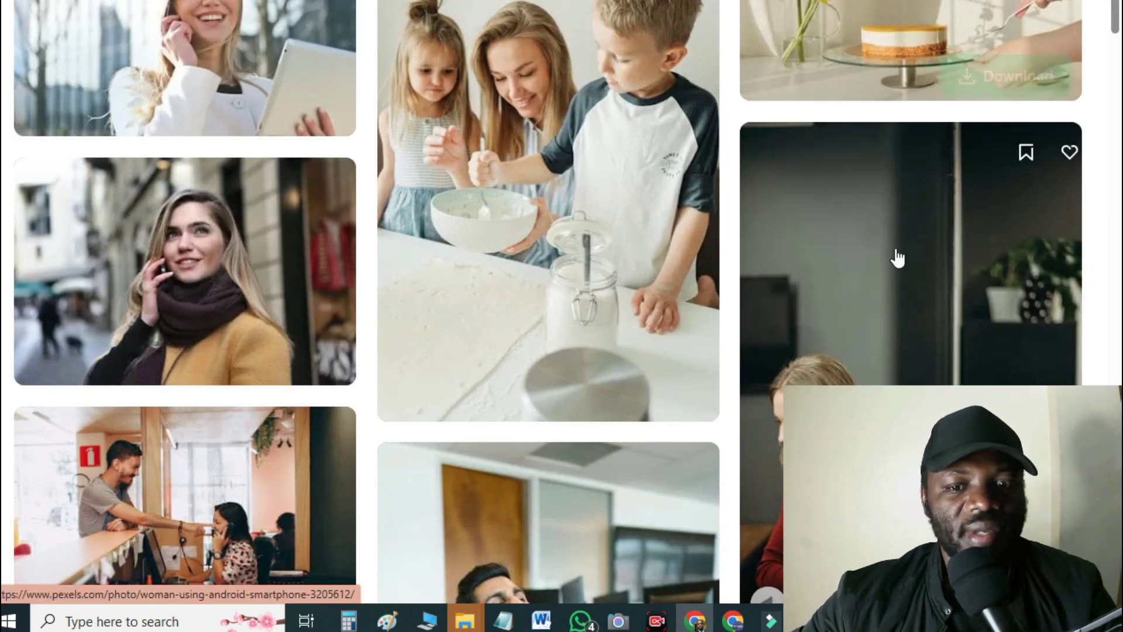
scroll(897, 258, "up", 5)
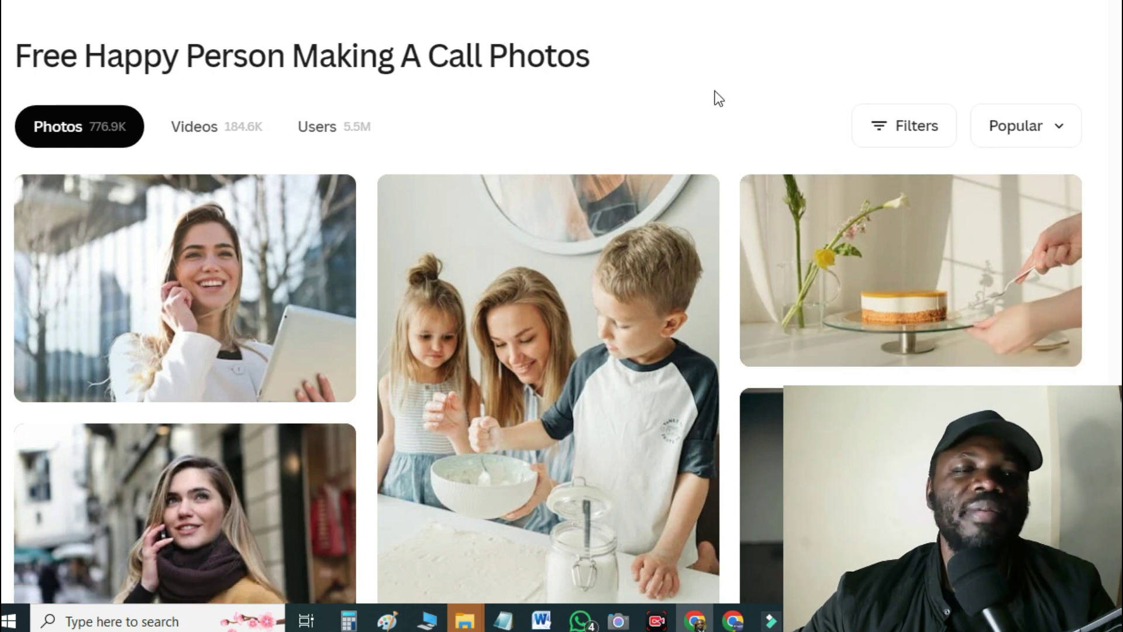
Search Pexels for 'online business' photos.
left_click(405, 19)
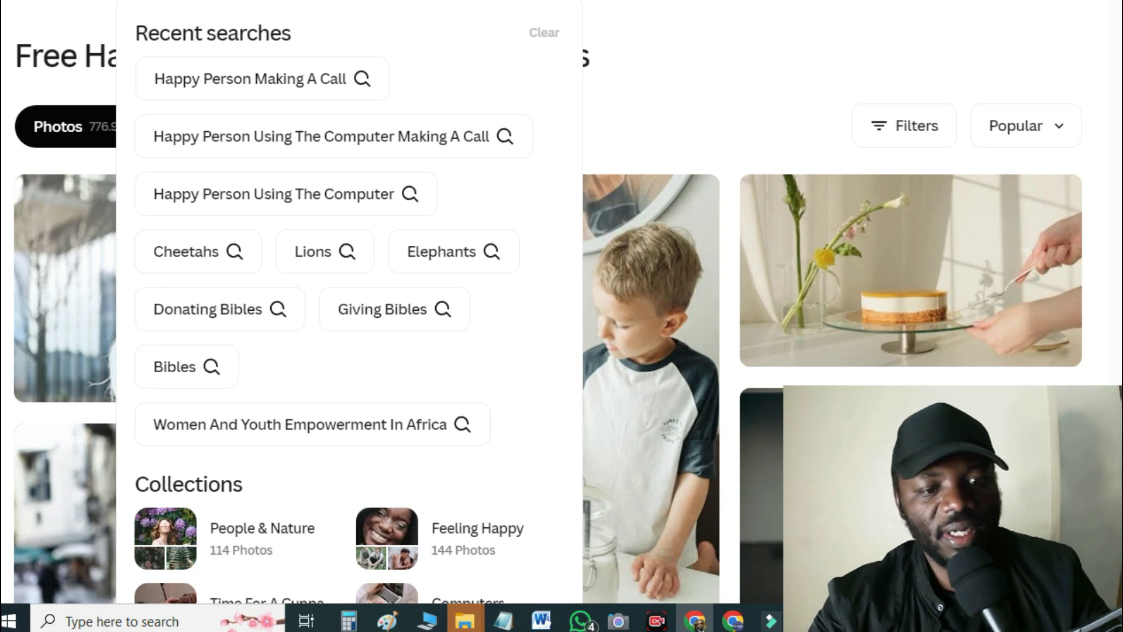
type("oa")
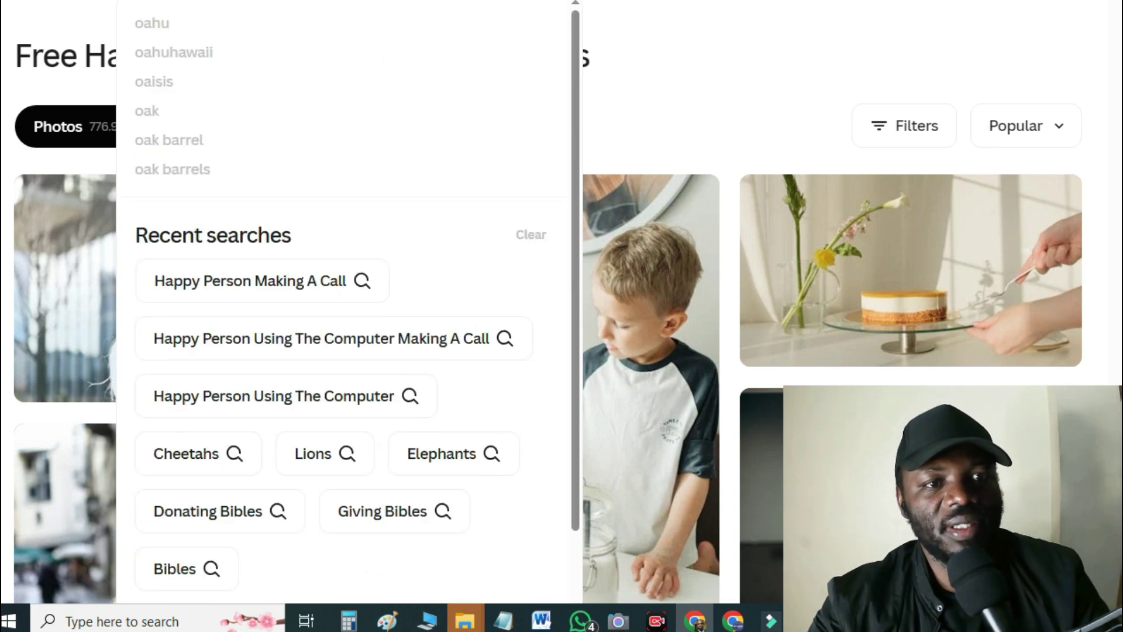
type("nline busines")
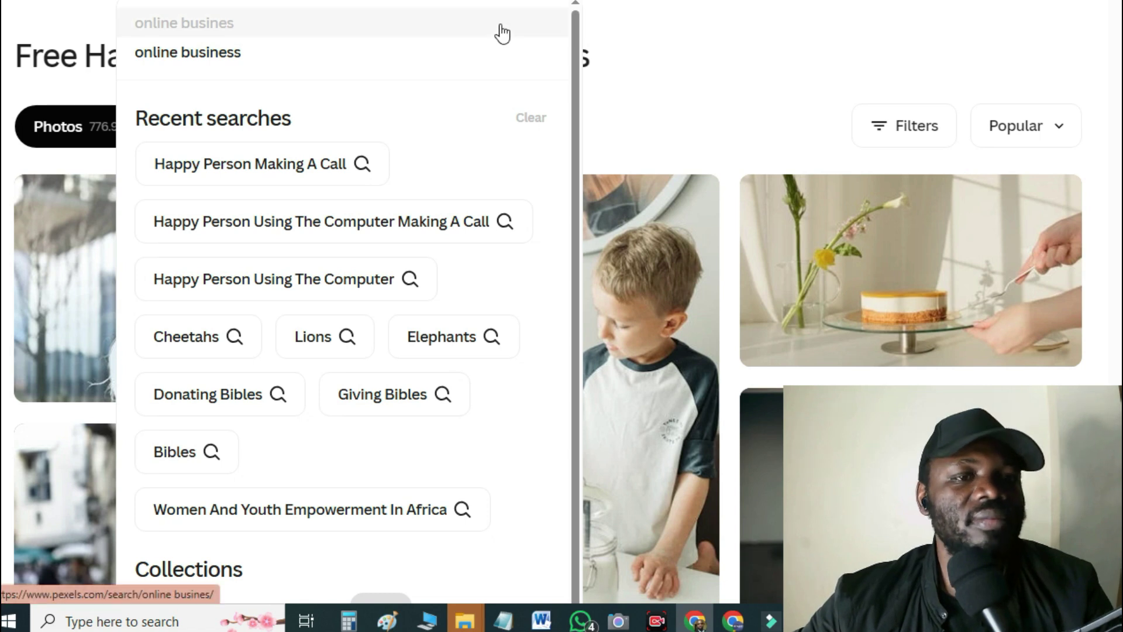
left_click(504, 34)
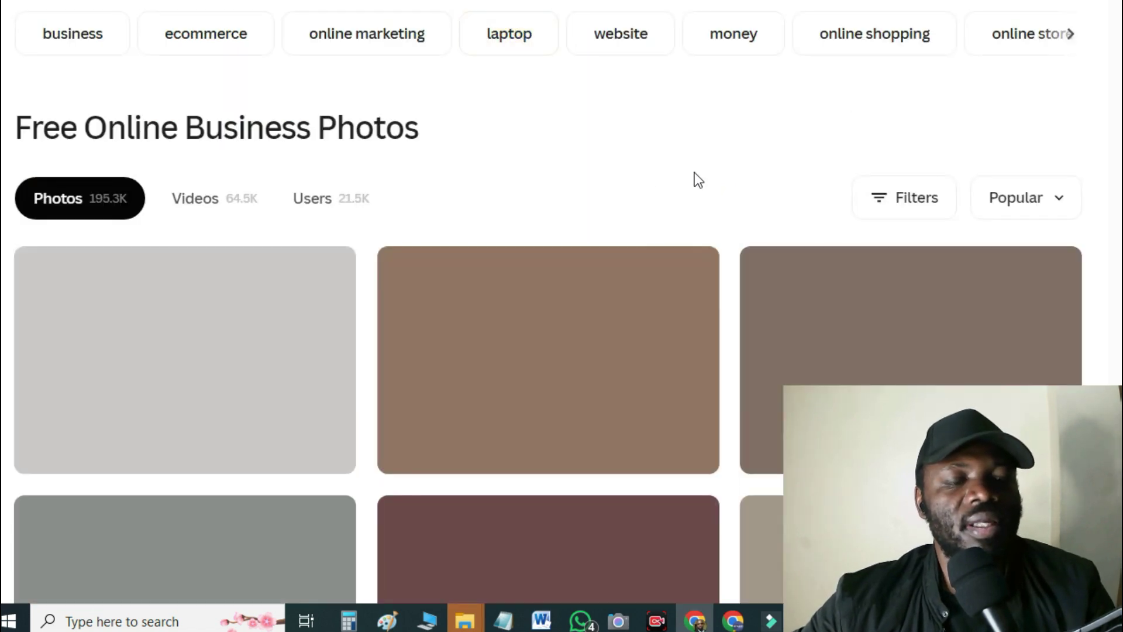
scroll(699, 172, "down", 3)
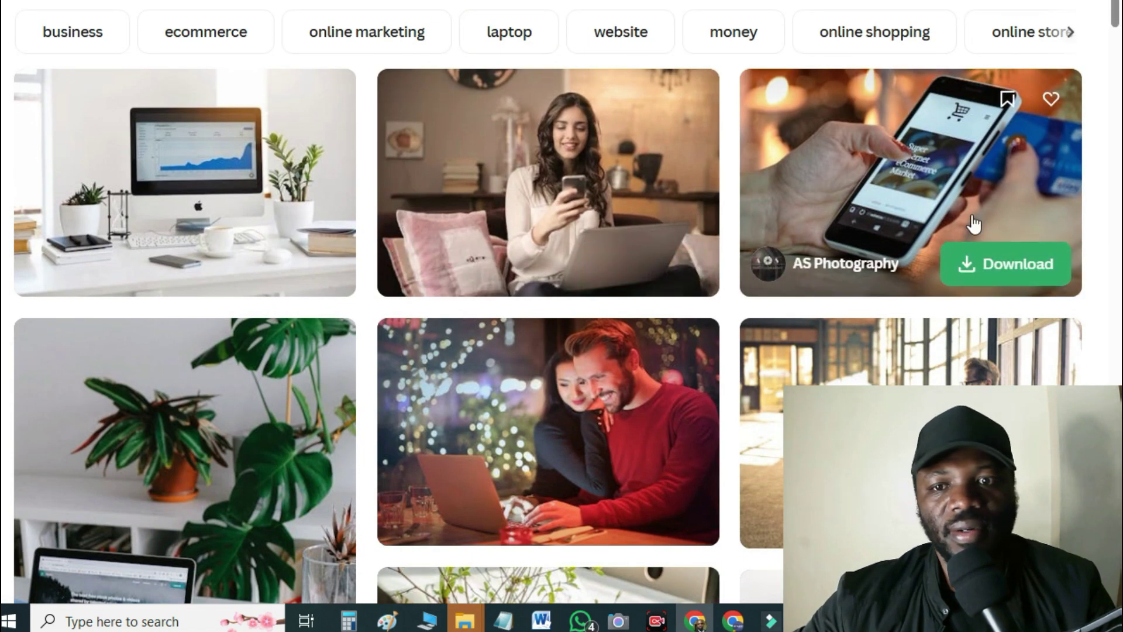
Download the smartphone-shopping photo at Medium 1280x853 and save it.
left_click(960, 143)
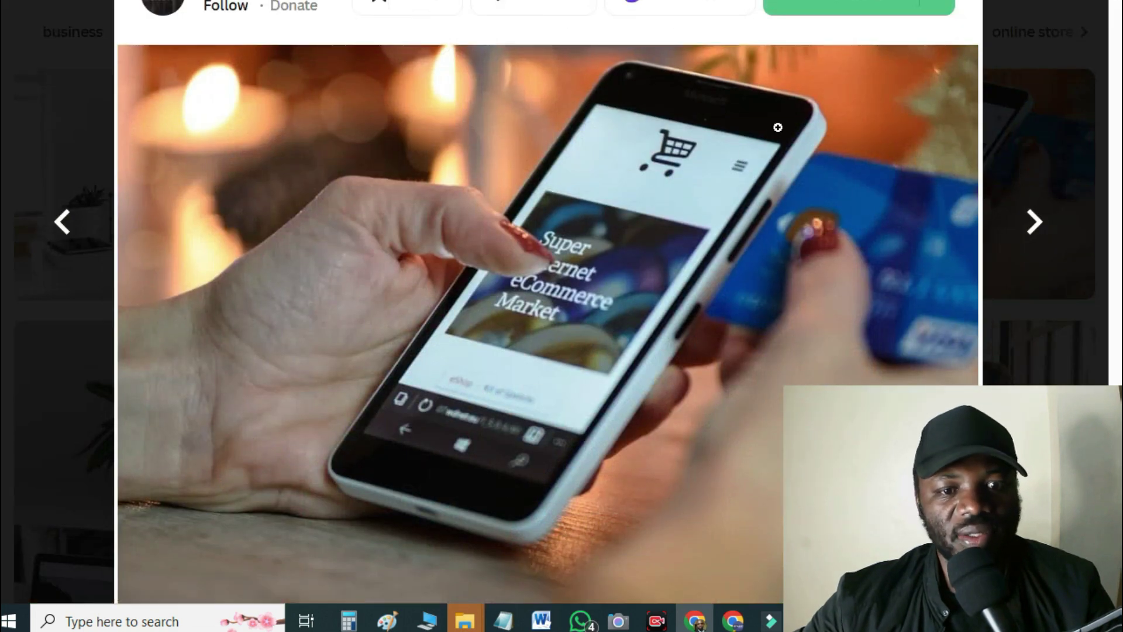
left_click(937, 6)
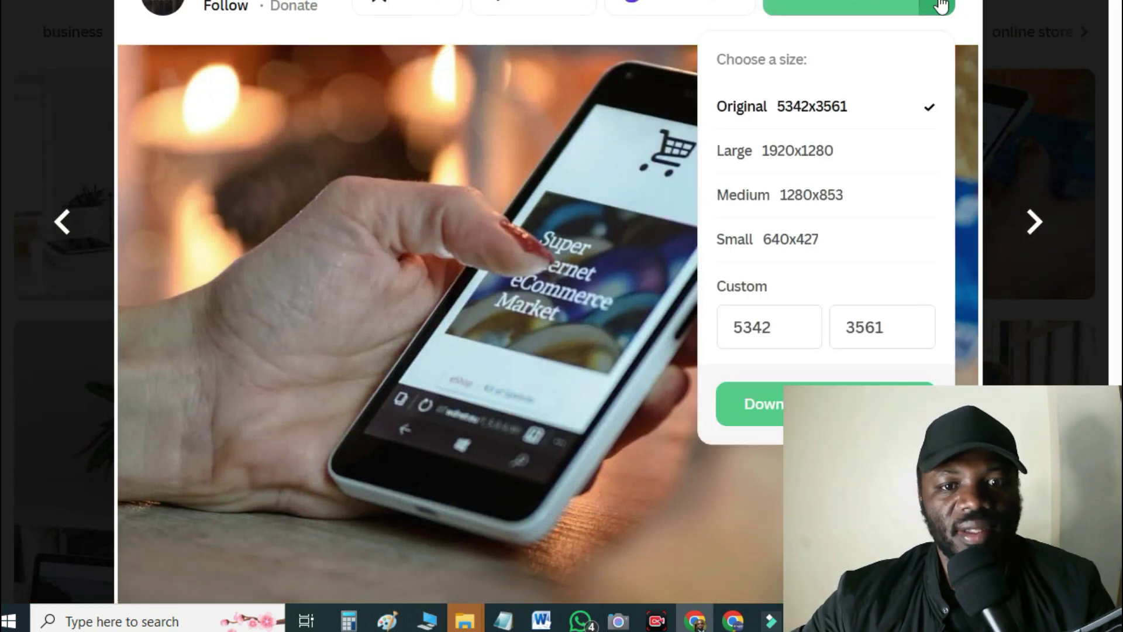
left_click(801, 194)
left_click(780, 401)
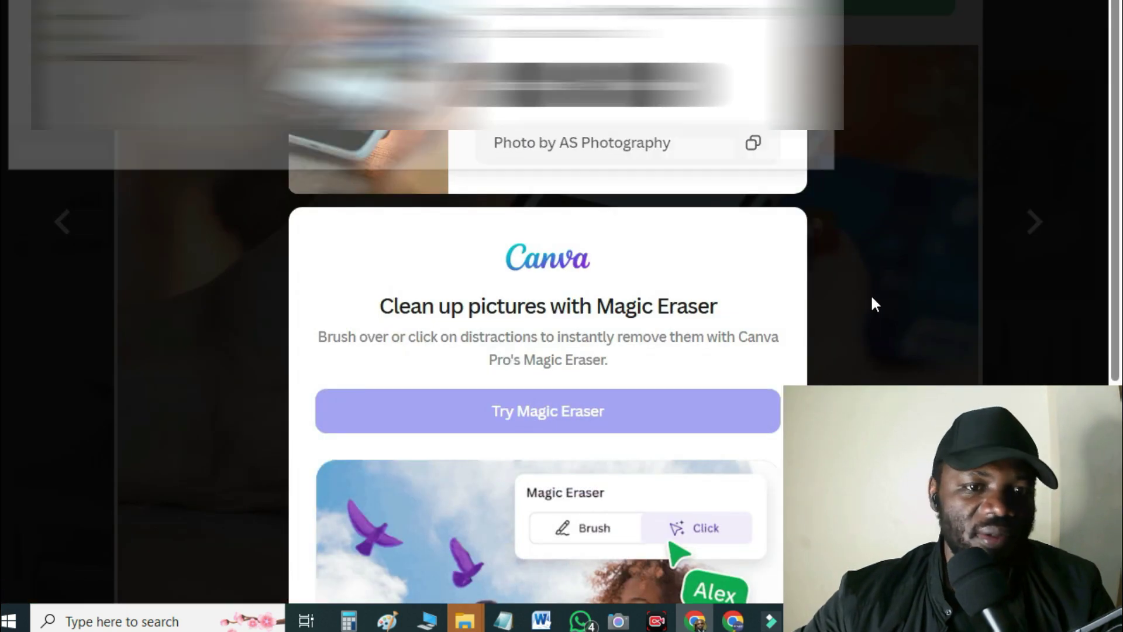
left_click(696, 157)
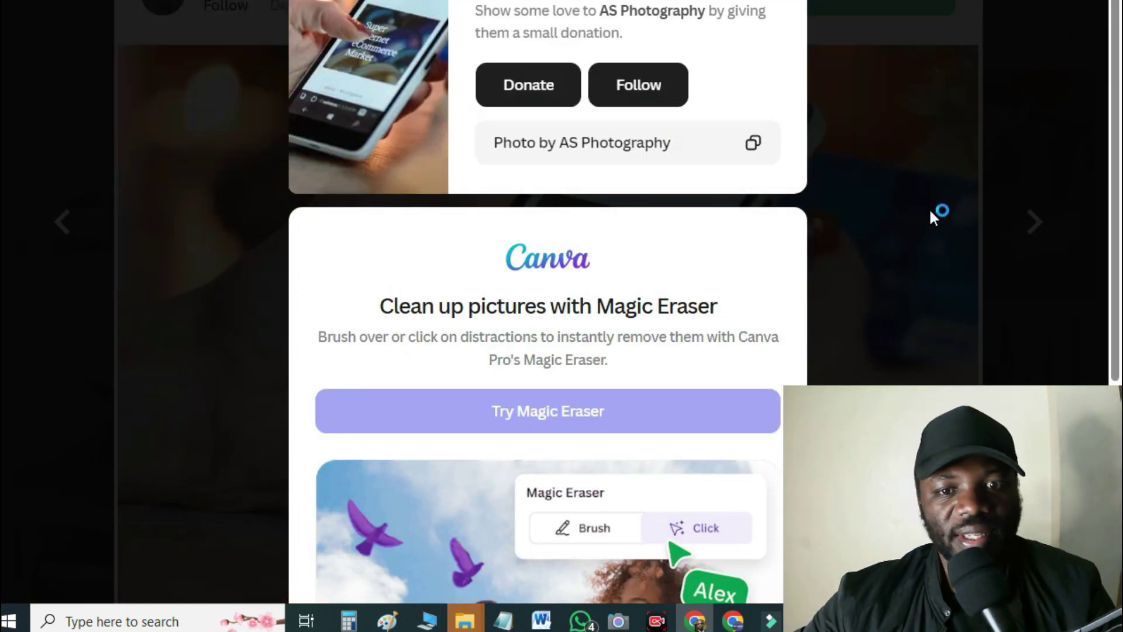
left_click(922, 256)
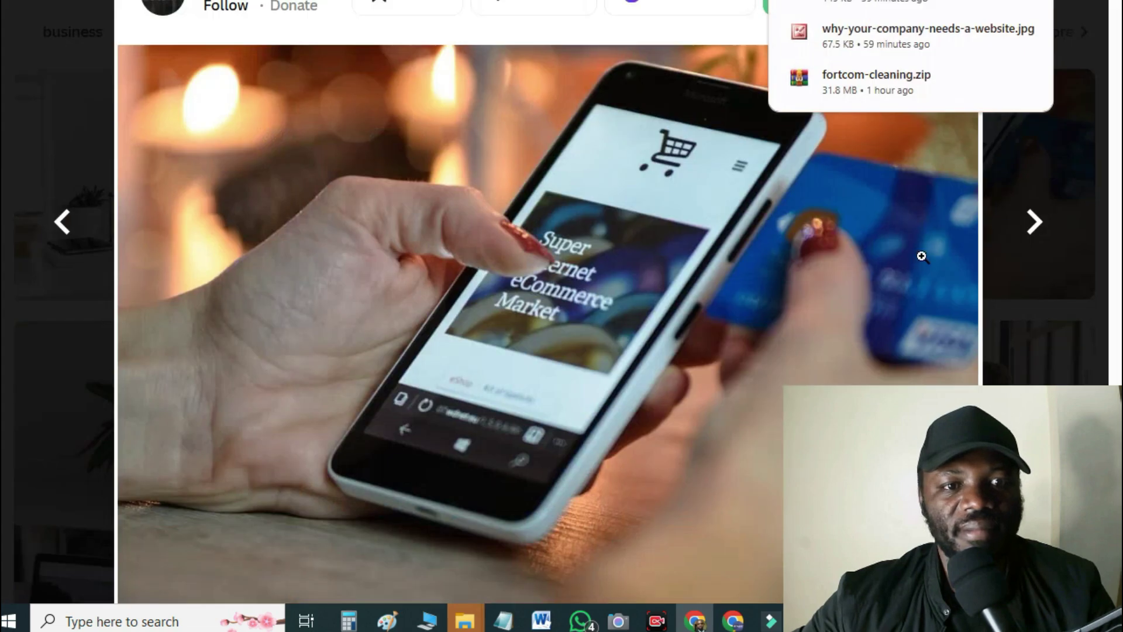
Close the previous preview and open the laughing woman-with-laptop photo.
left_click(1048, 184)
scroll(916, 307, "down", 5)
scroll(915, 307, "up", 5)
scroll(915, 304, "down", 5)
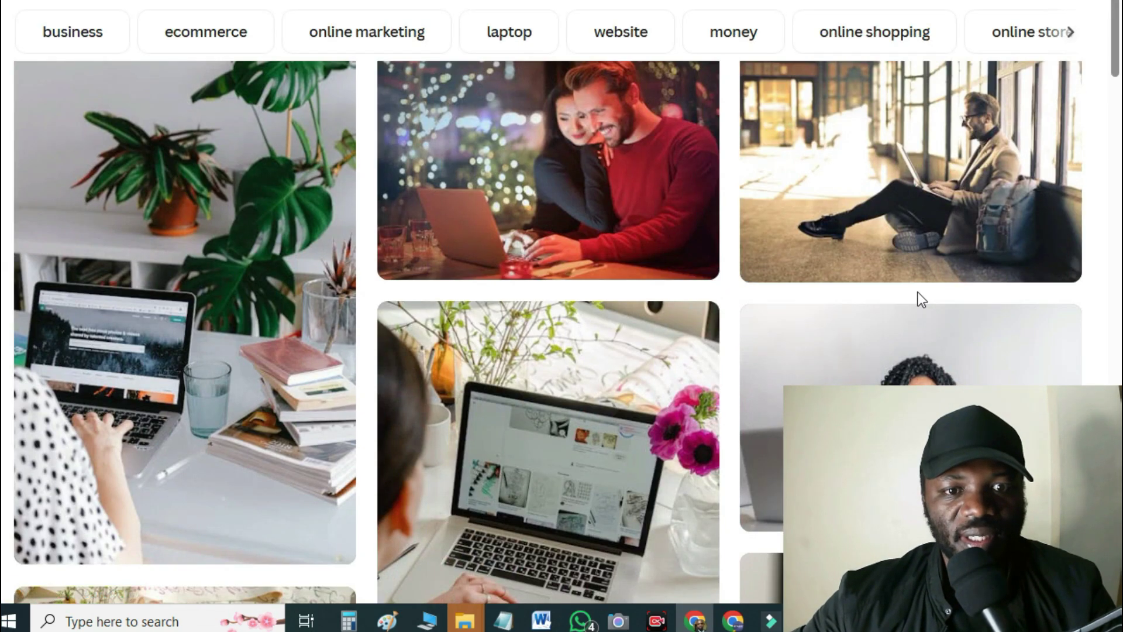
scroll(920, 289, "down", 4)
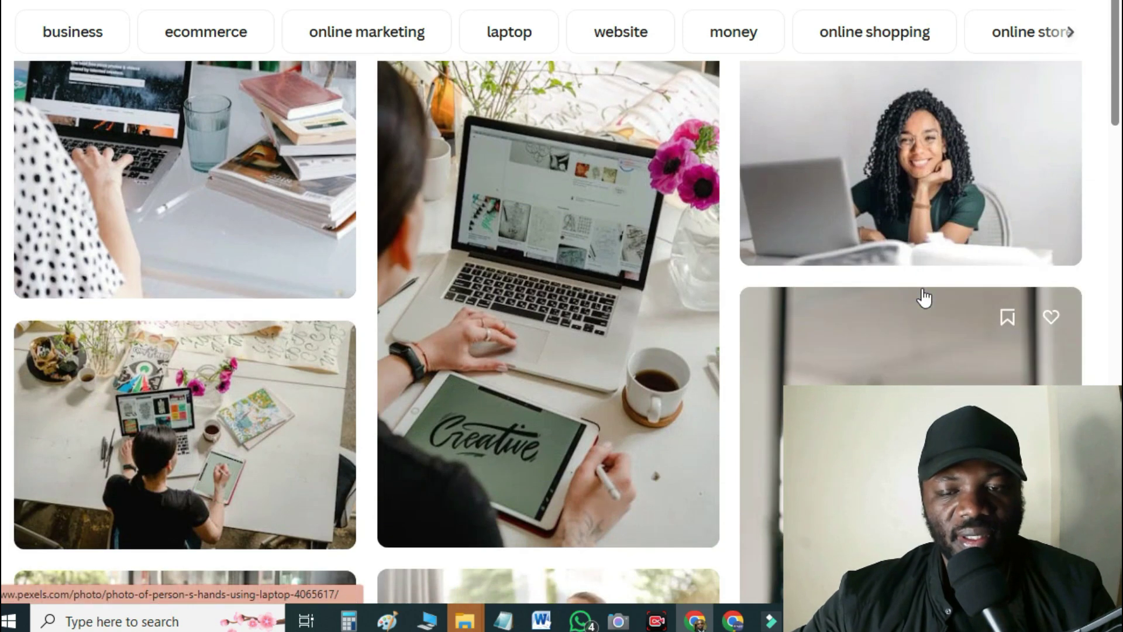
scroll(925, 297, "down", 5)
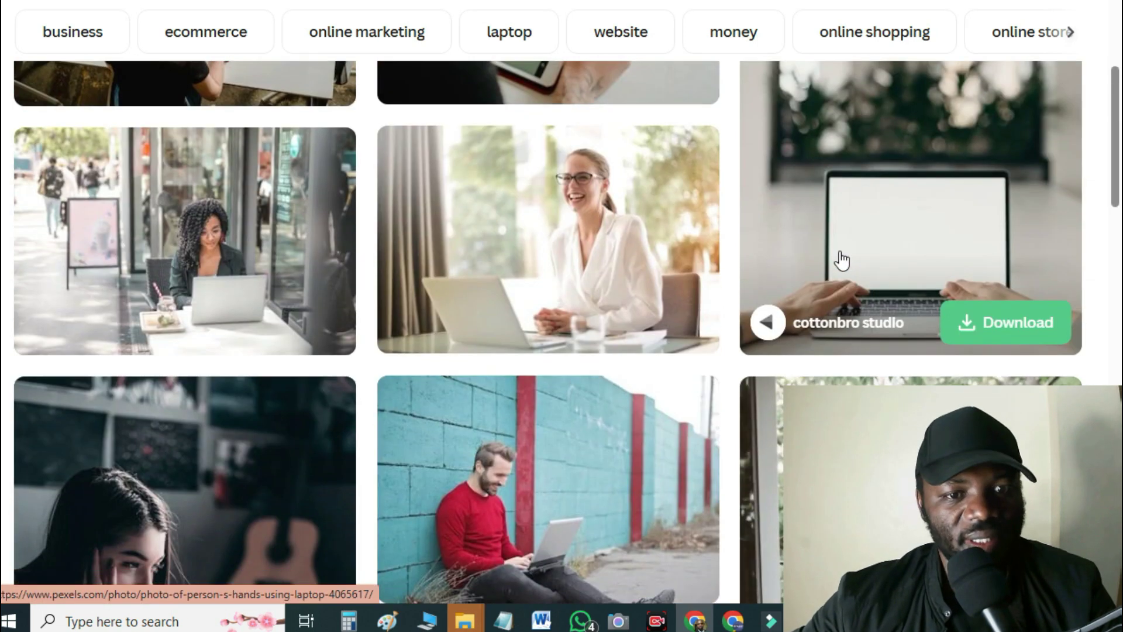
left_click(591, 174)
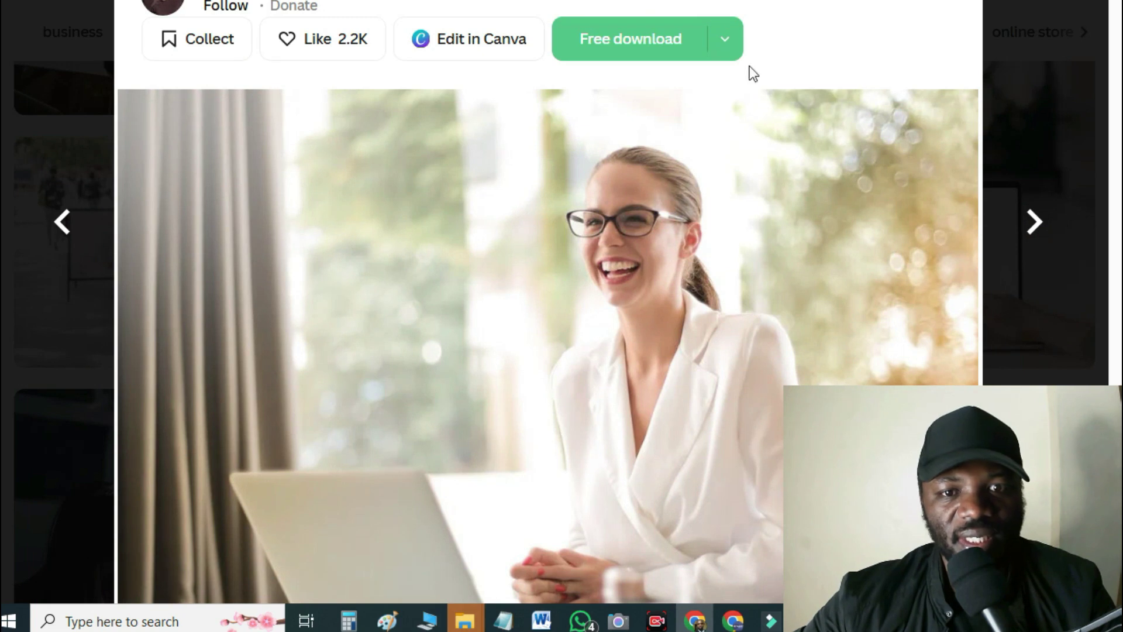
Download the laptop photo at Medium 1280x853 and save the file.
left_click(728, 41)
left_click(597, 240)
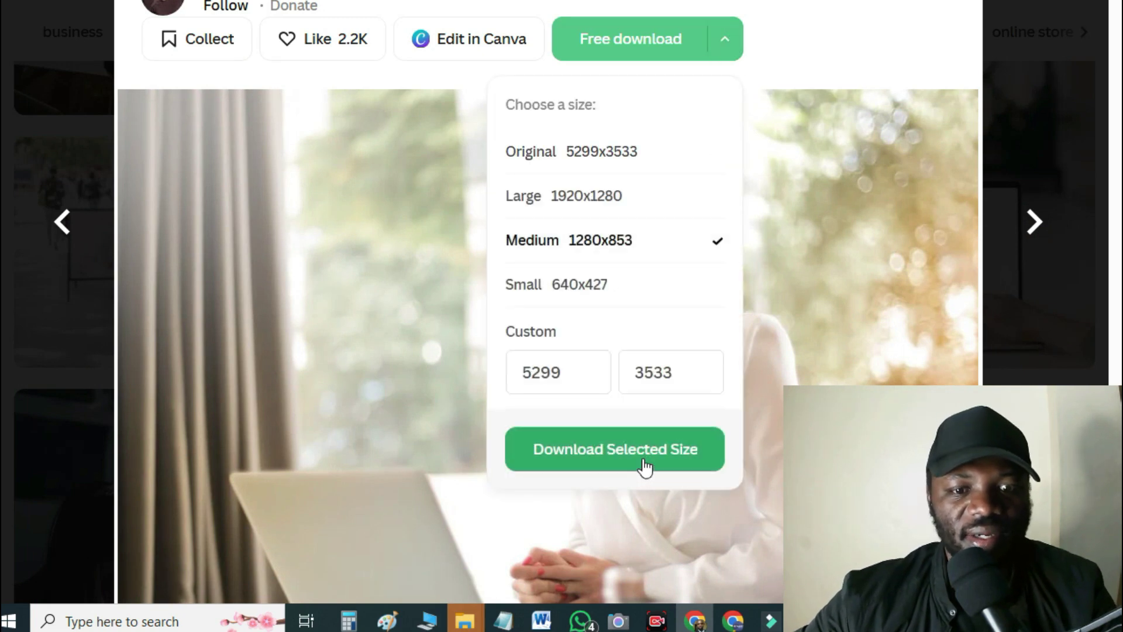
left_click(644, 451)
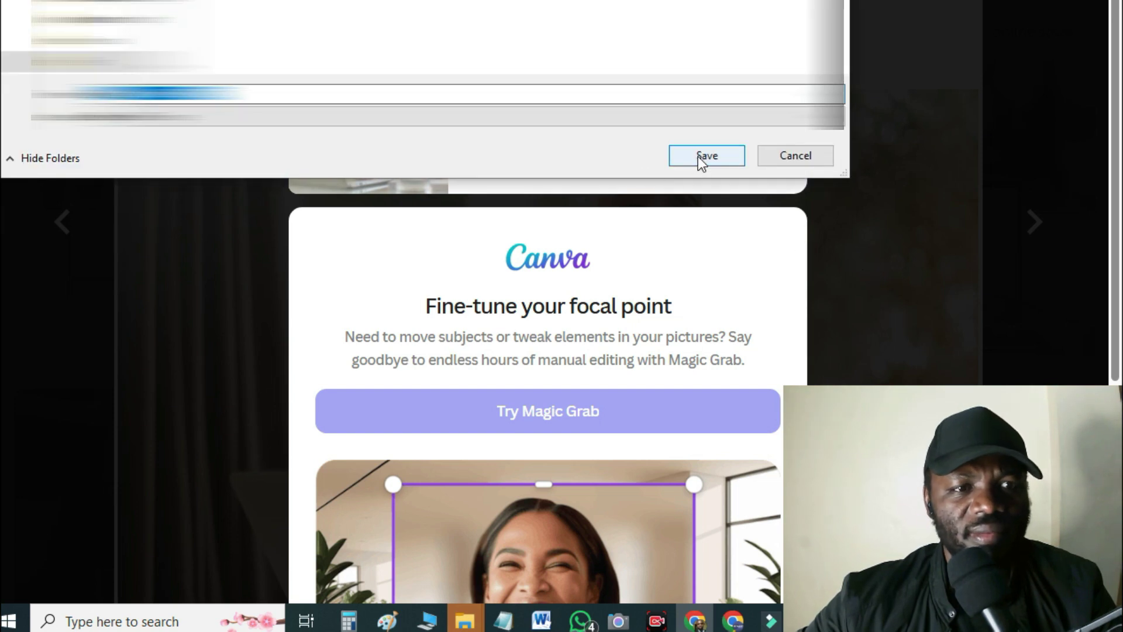
left_click(700, 157)
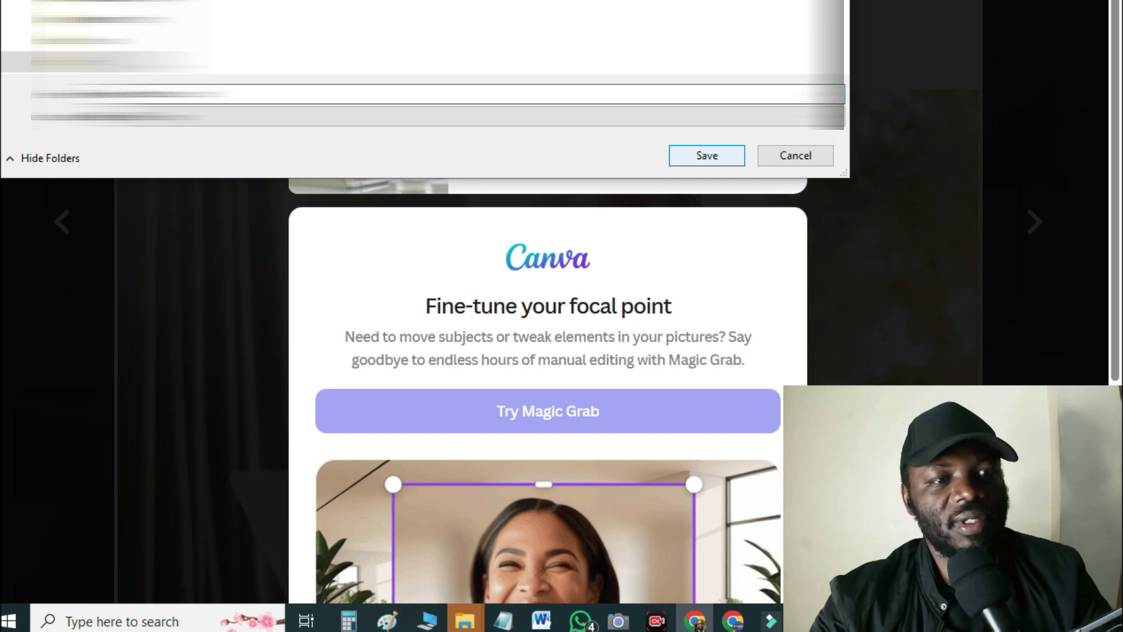
left_click(704, 159)
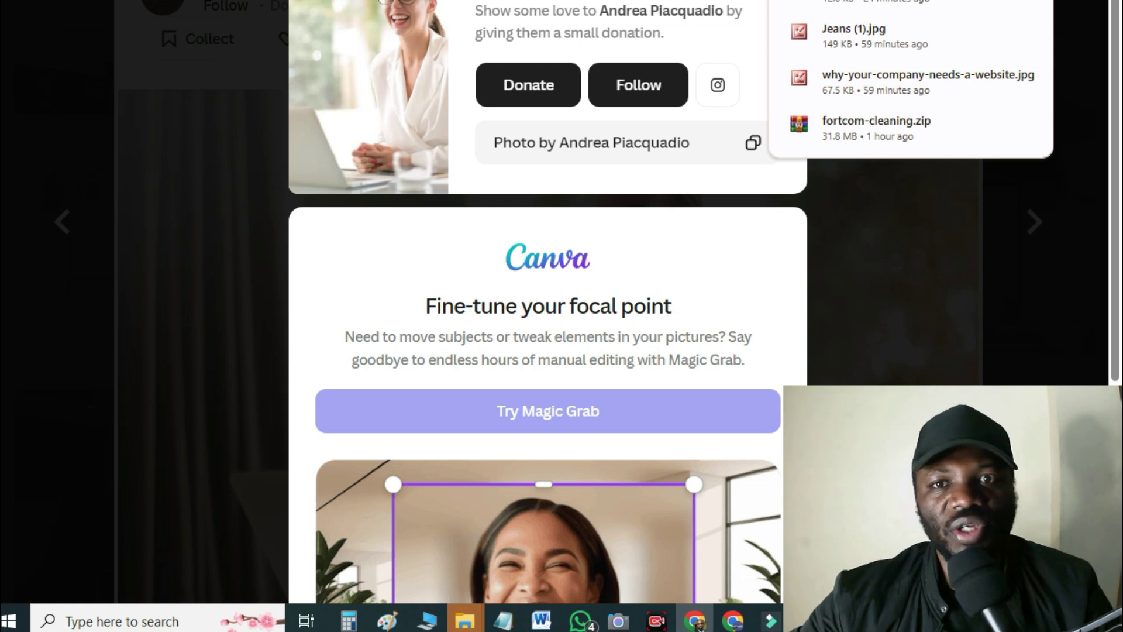
Open Gemini in a new tab and ask how to succeed online with your website.
key("ctrl+t")
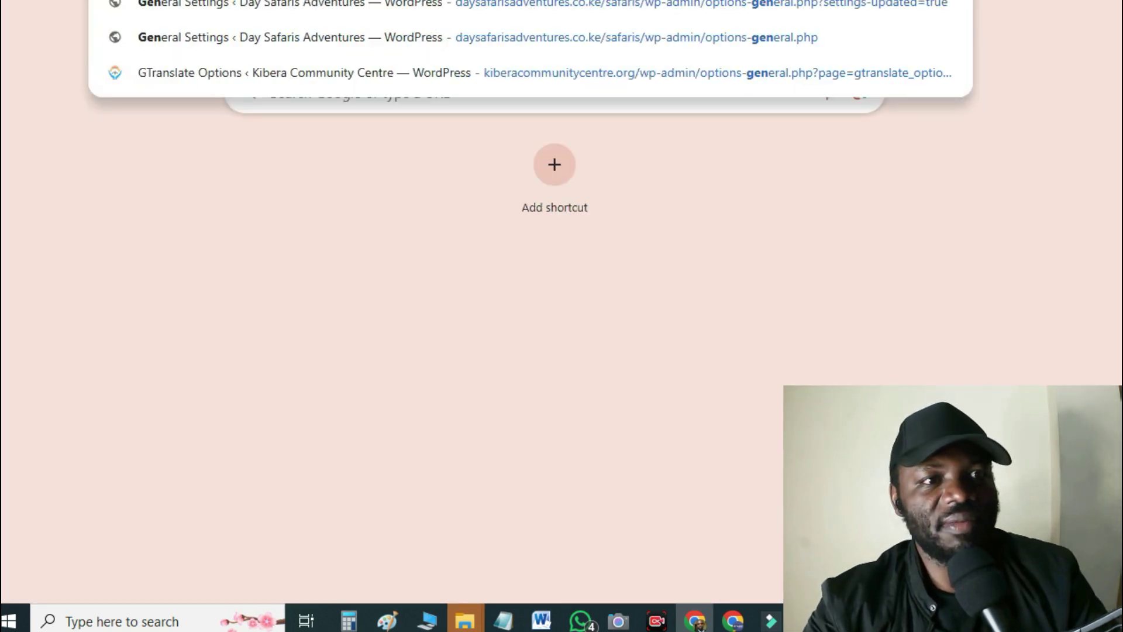
key("BackSpace")
type("mini.google.com/app")
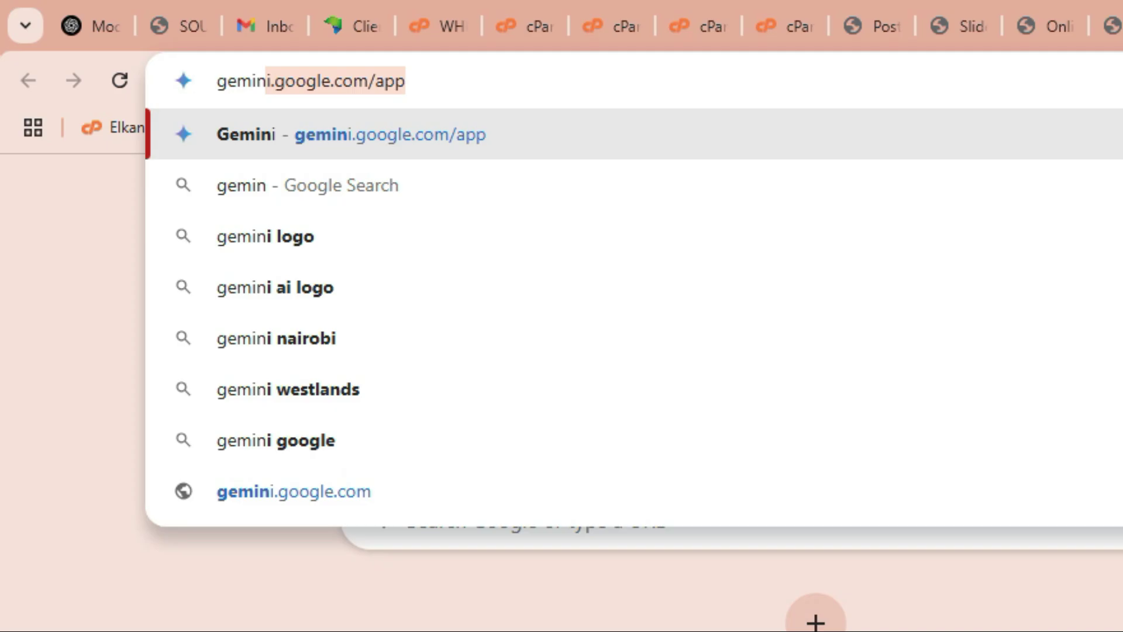
key("Return")
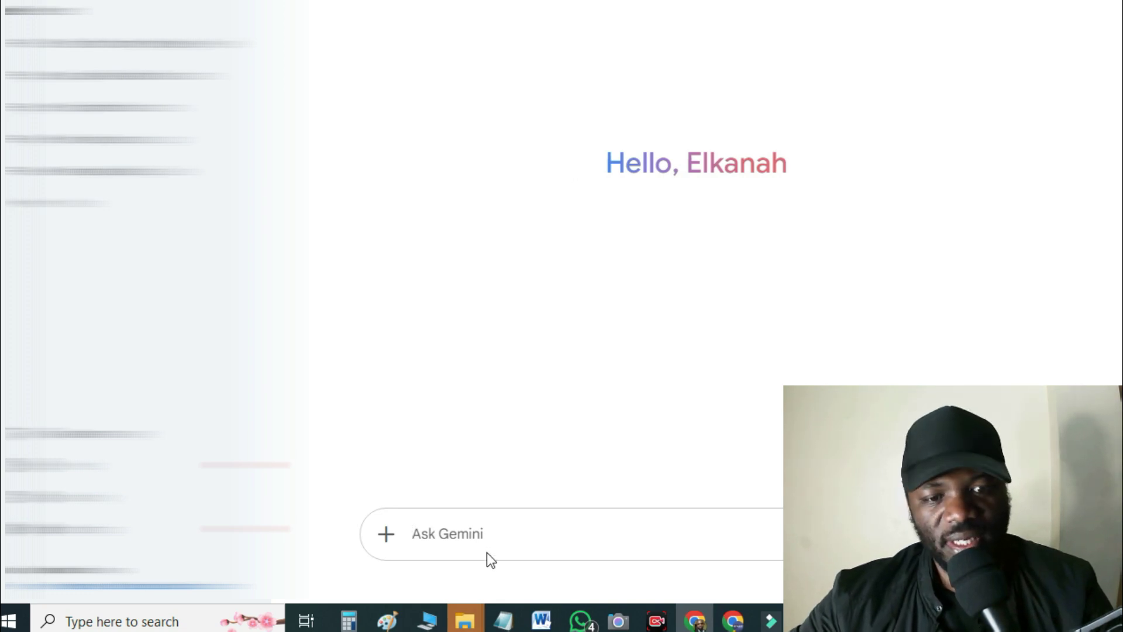
type("how")
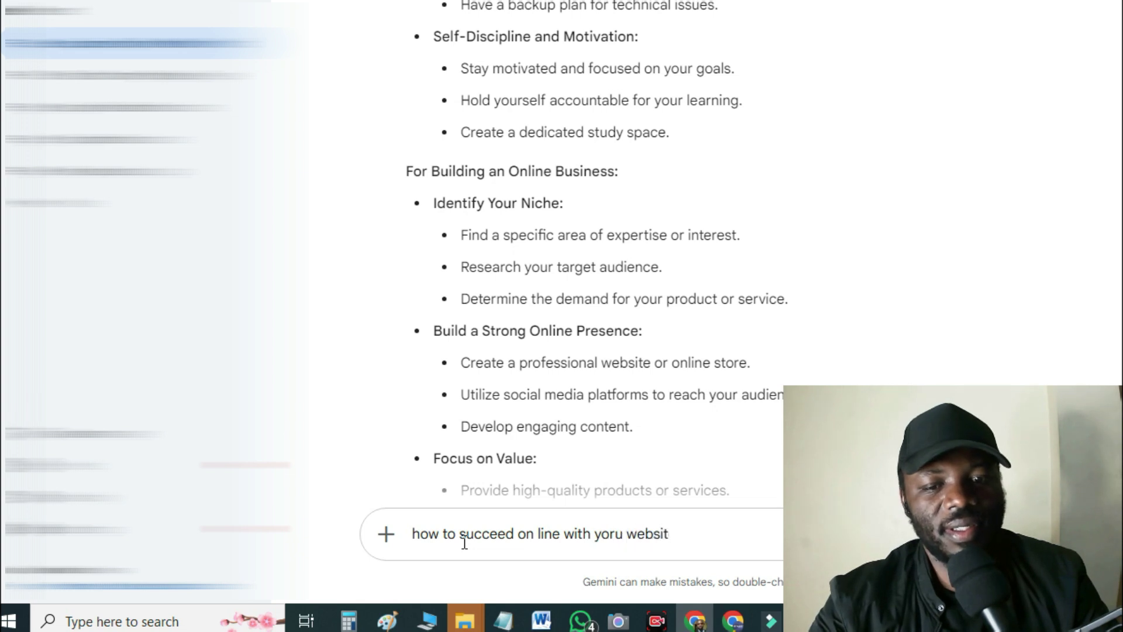
key("Return")
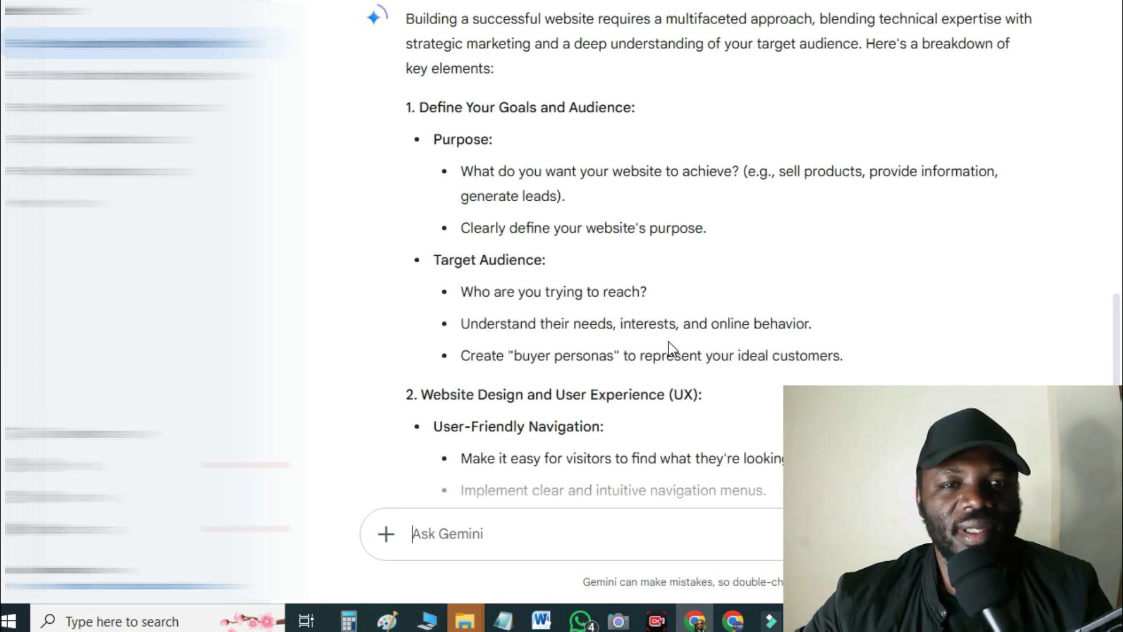
Select Gemini's website-success answer, then reload the Gemini page.
scroll(697, 217, "down", 5)
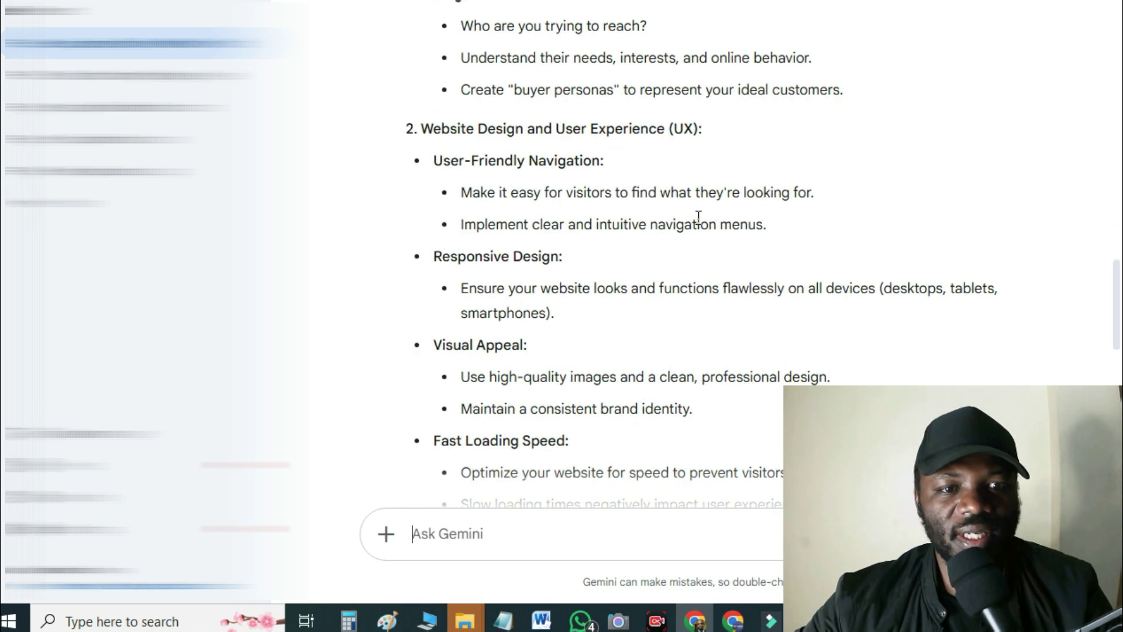
scroll(696, 221, "down", 6)
scroll(694, 222, "up", 13)
scroll(666, 175, "up", 8)
scroll(673, 71, "down", 8)
left_click_drag(411, 196, 604, 539)
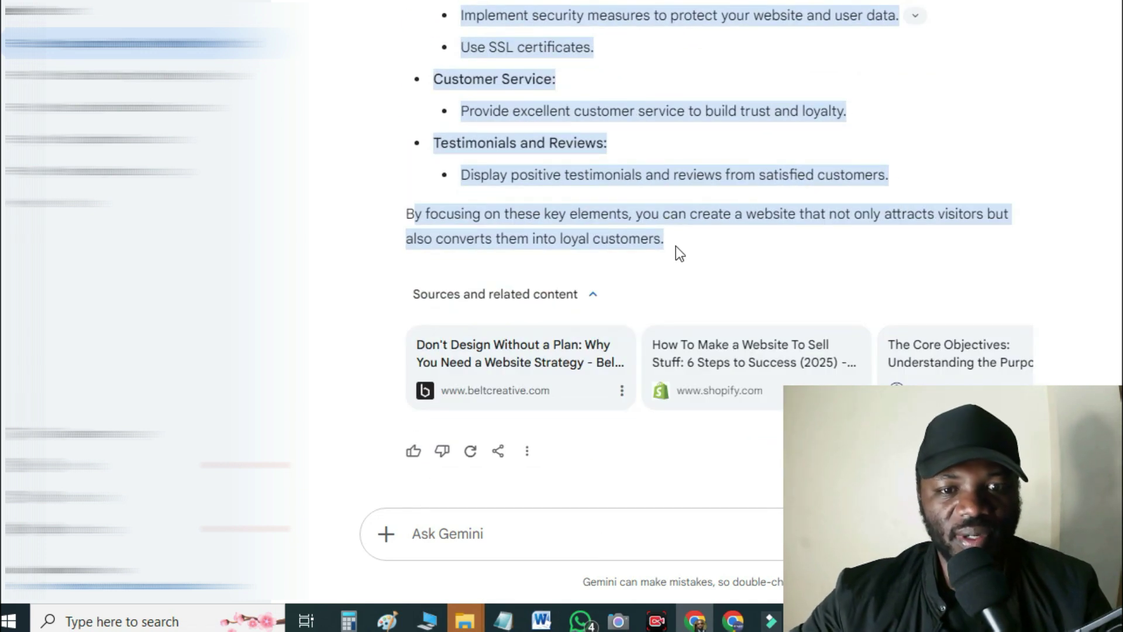
right_click(620, 240)
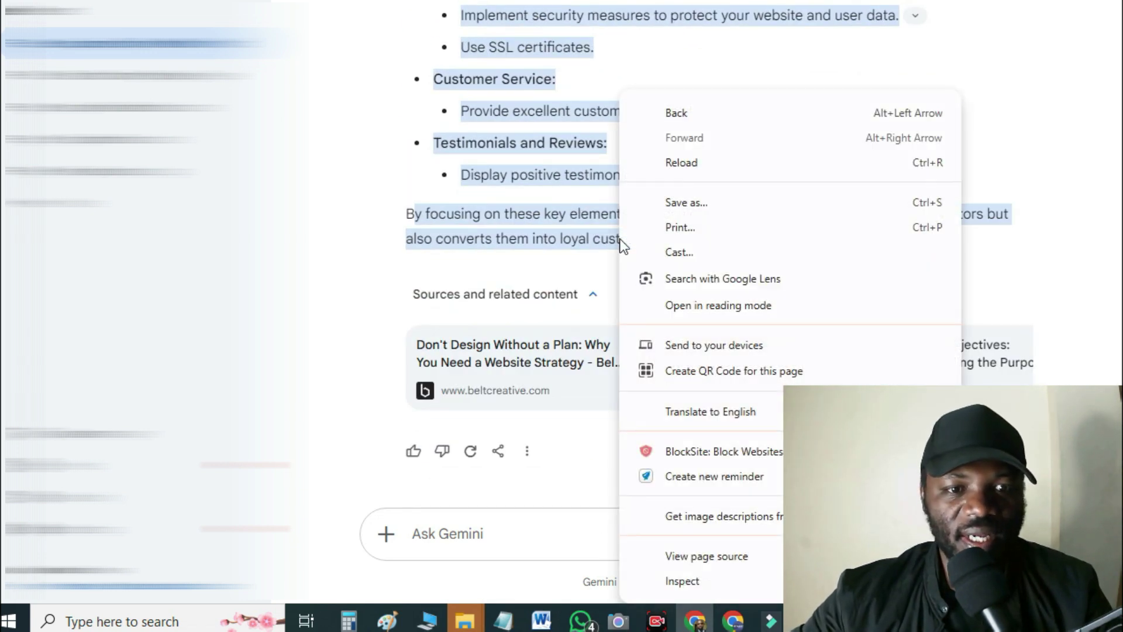
left_click(693, 163)
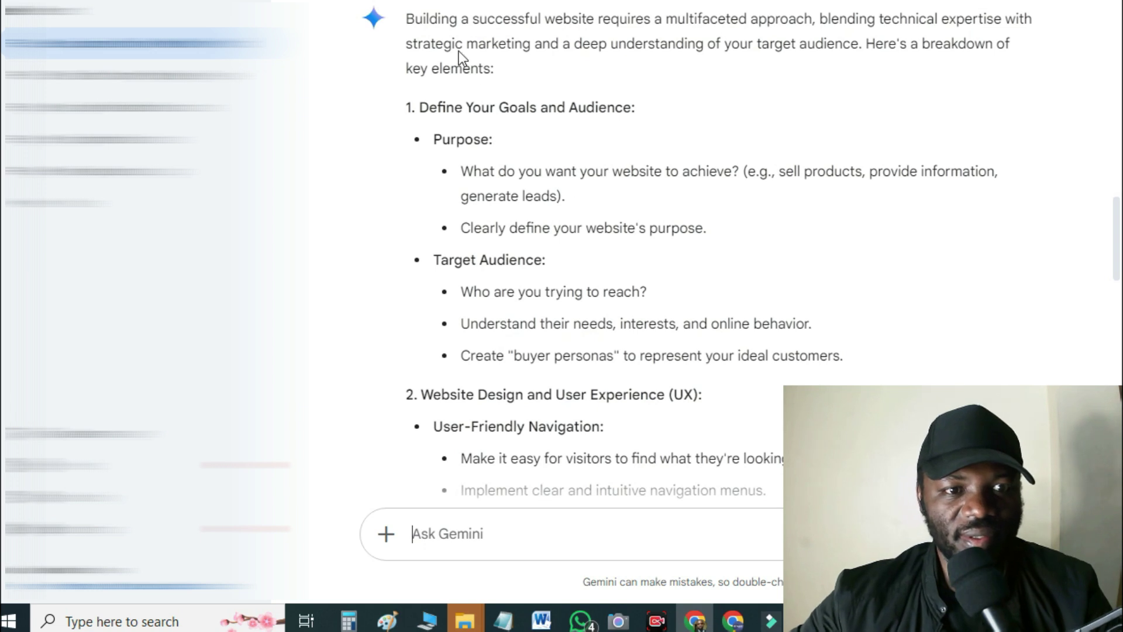
Select the full answer about building a successful website and copy it.
mouse_move(430, 65)
left_mouse_down()
mouse_move(561, 475)
mouse_move(597, 478)
mouse_move(629, 389)
mouse_move(663, 521)
mouse_move(694, 404)
left_mouse_up()
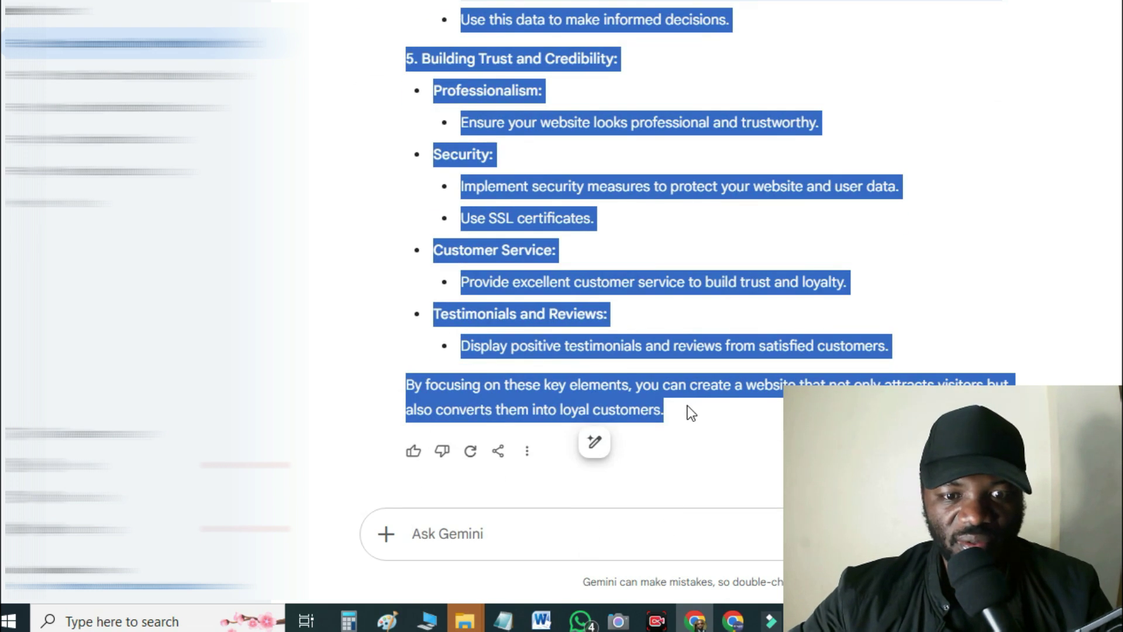
right_click(567, 305)
left_click(614, 326)
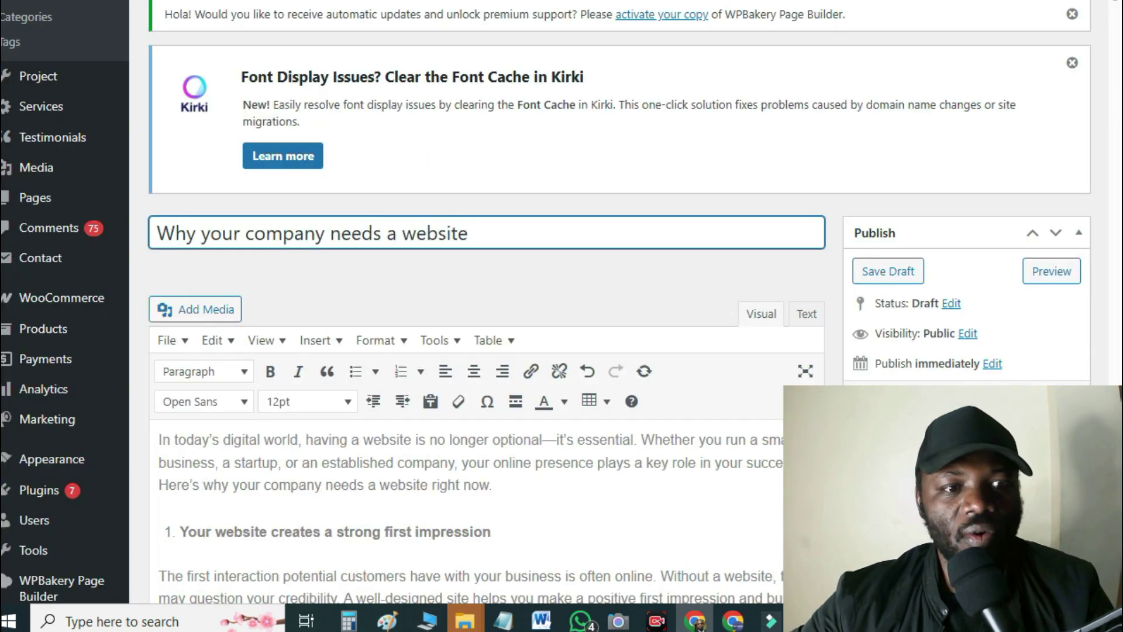
Set pexels-olly-789822.jpg, the woman-on-phone photo, as the company-website post's featured image.
scroll(720, 58, "down", 10)
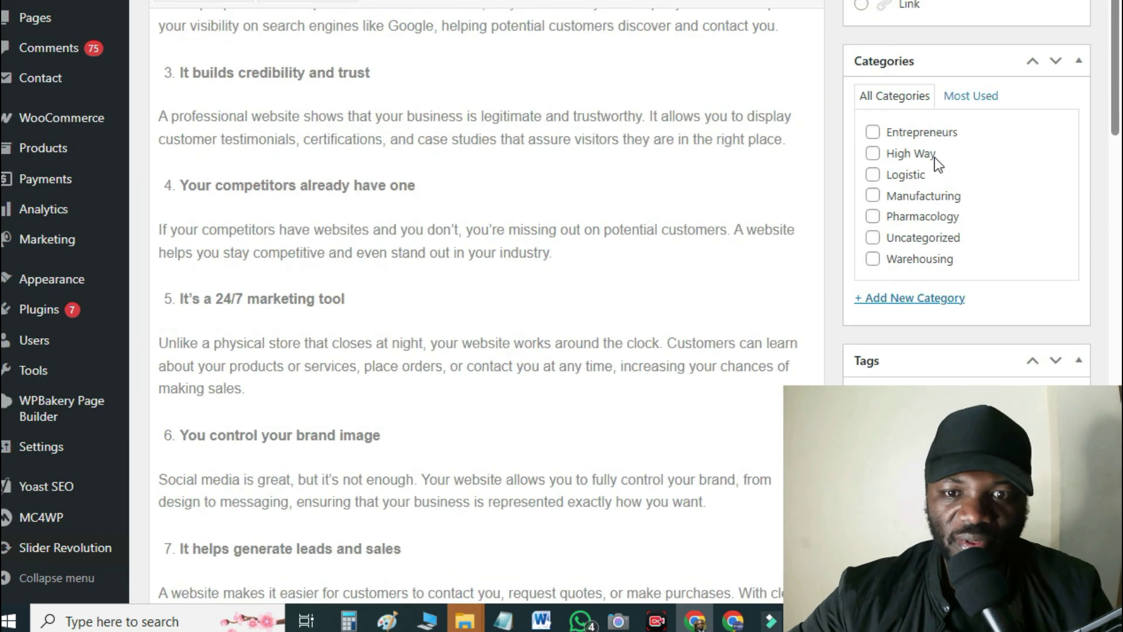
scroll(933, 195, "down", 18)
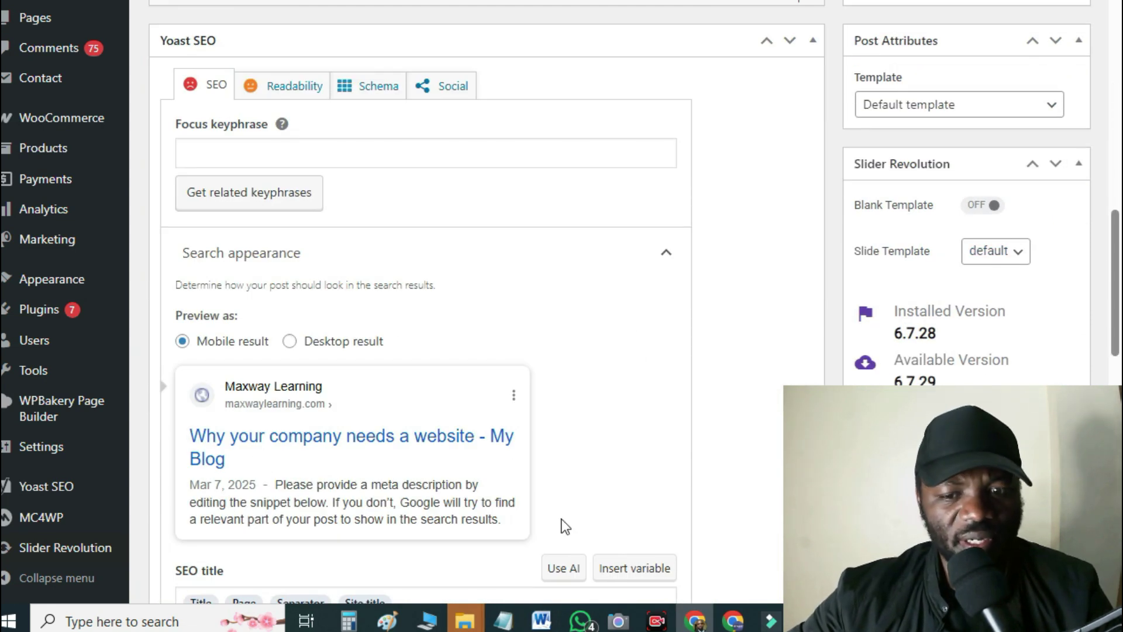
left_click(919, 137)
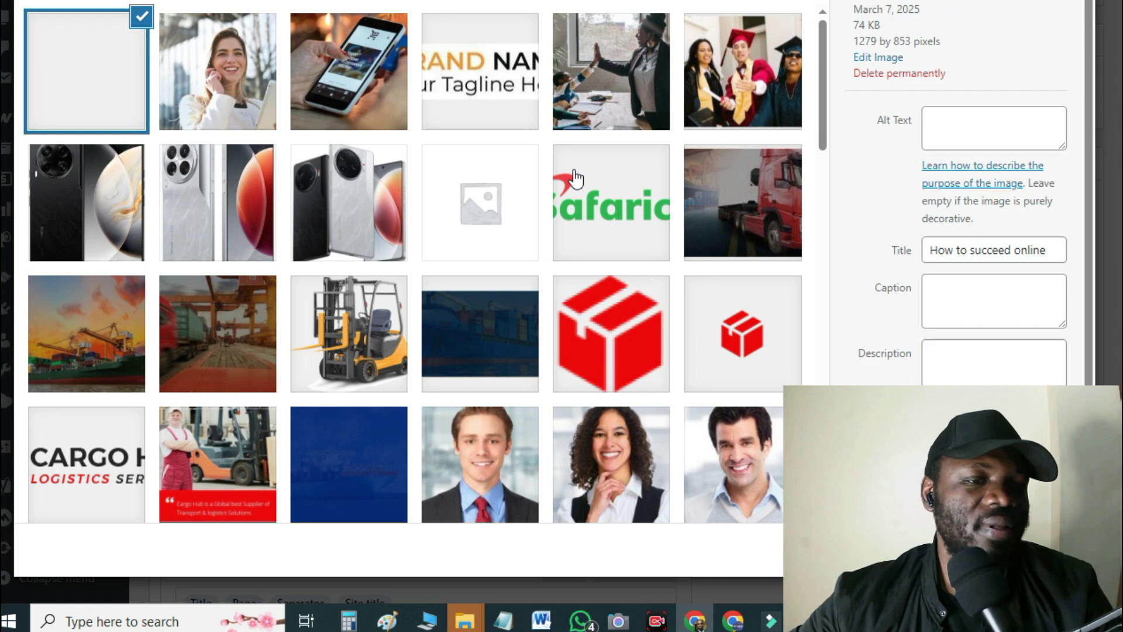
left_click(231, 79)
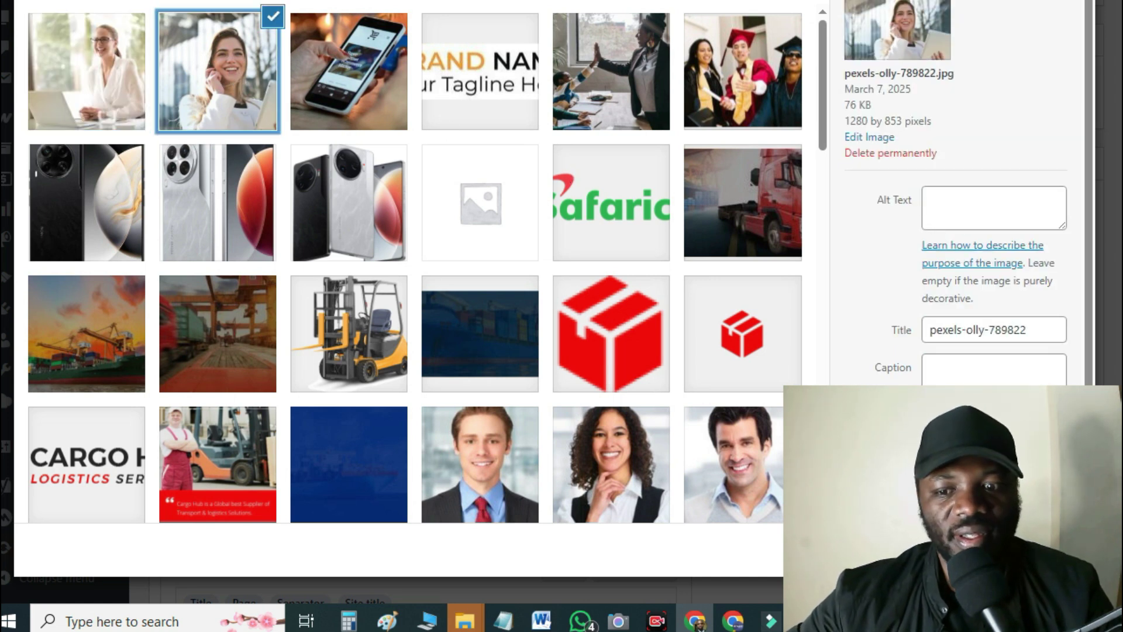
left_click(1030, 550)
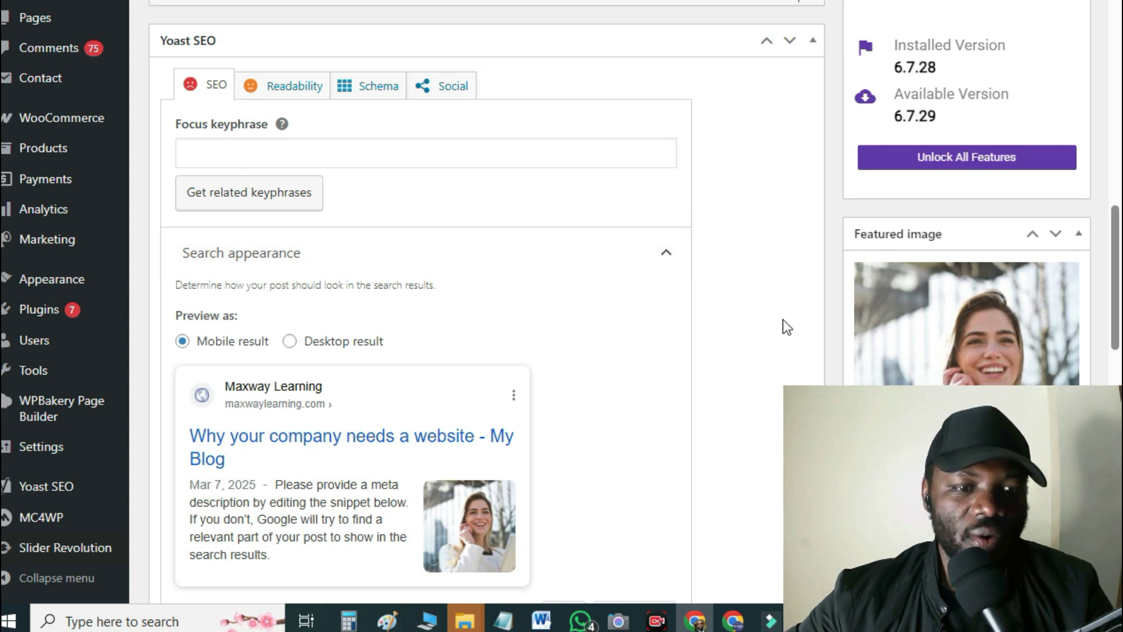
scroll(784, 320, "up", 8)
scroll(785, 320, "down", 8)
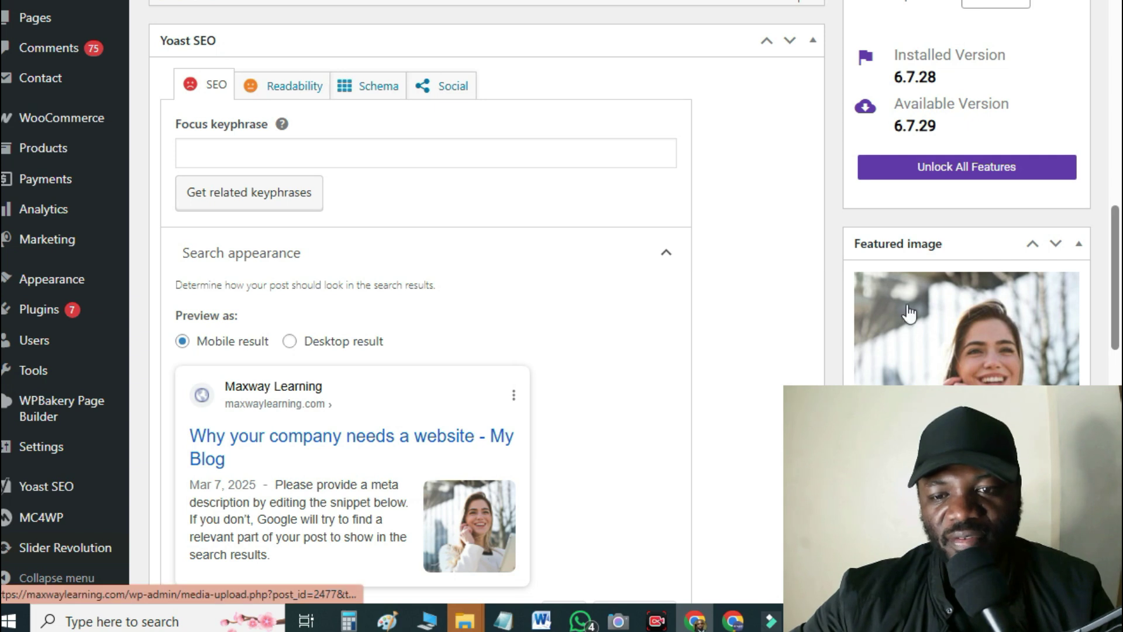
scroll(942, 303, "down", 5)
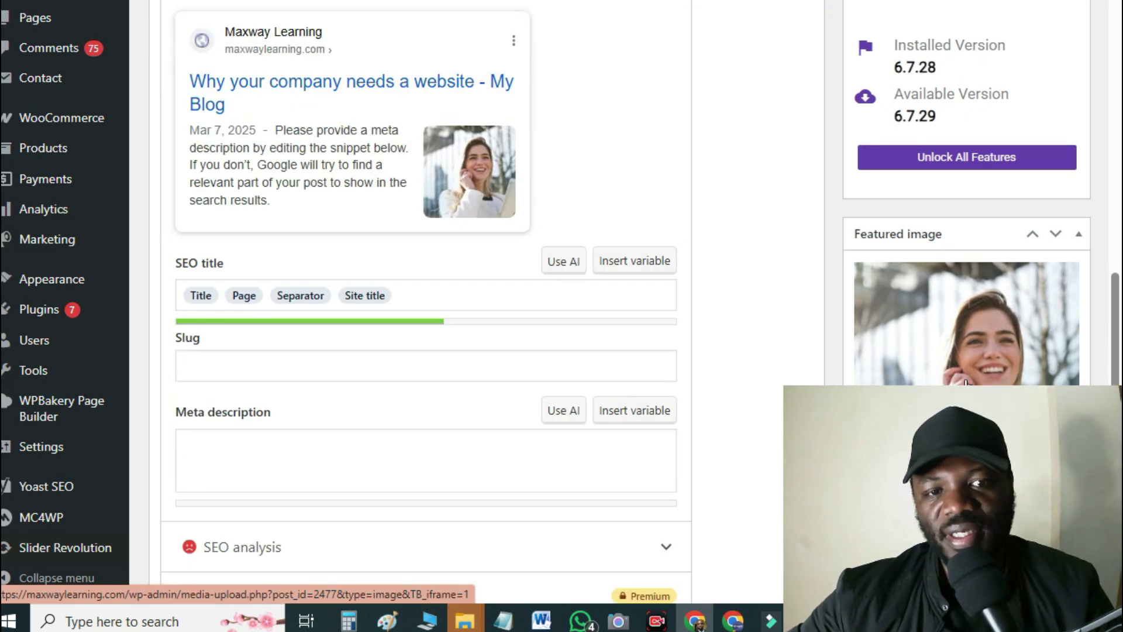
scroll(981, 345, "up", 12)
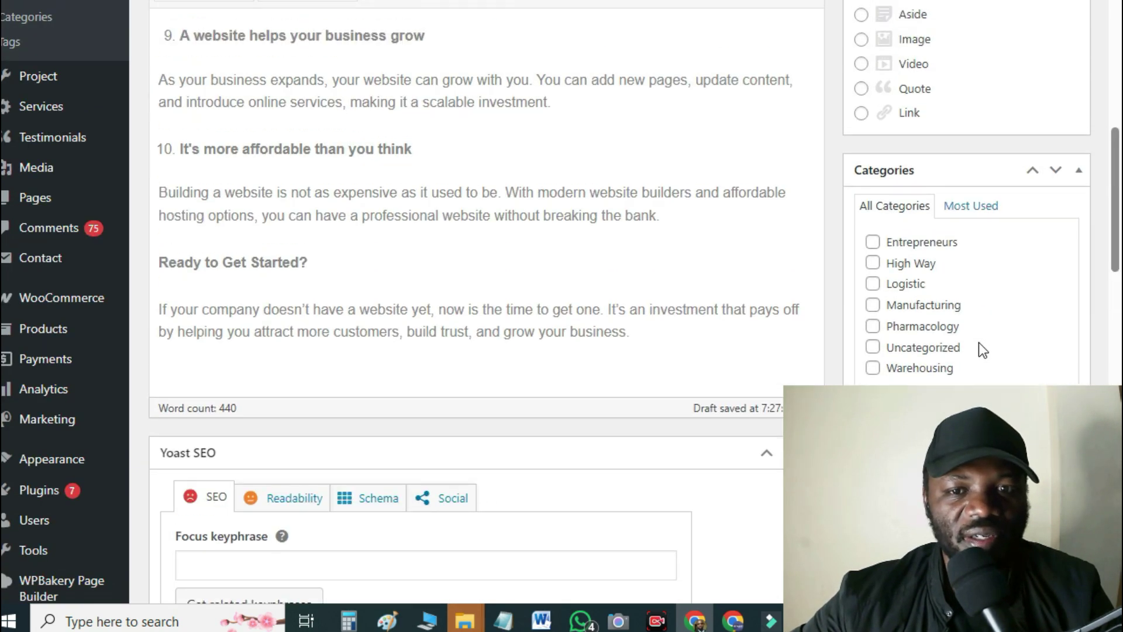
scroll(978, 342, "down", 8)
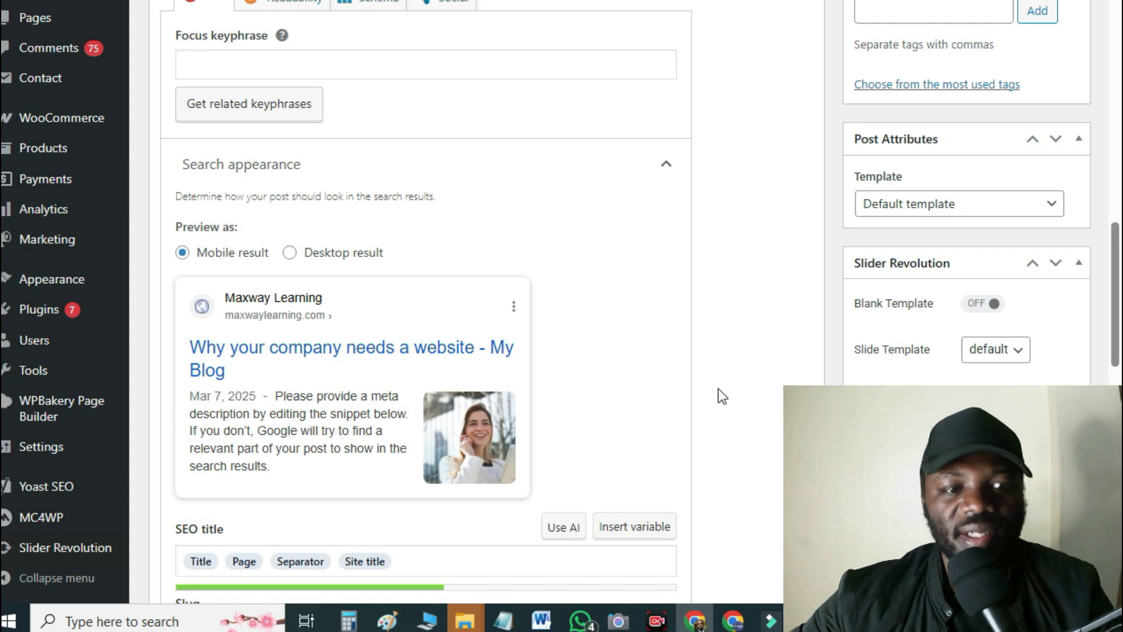
scroll(868, 340, "up", 10)
scroll(901, 292, "up", 10)
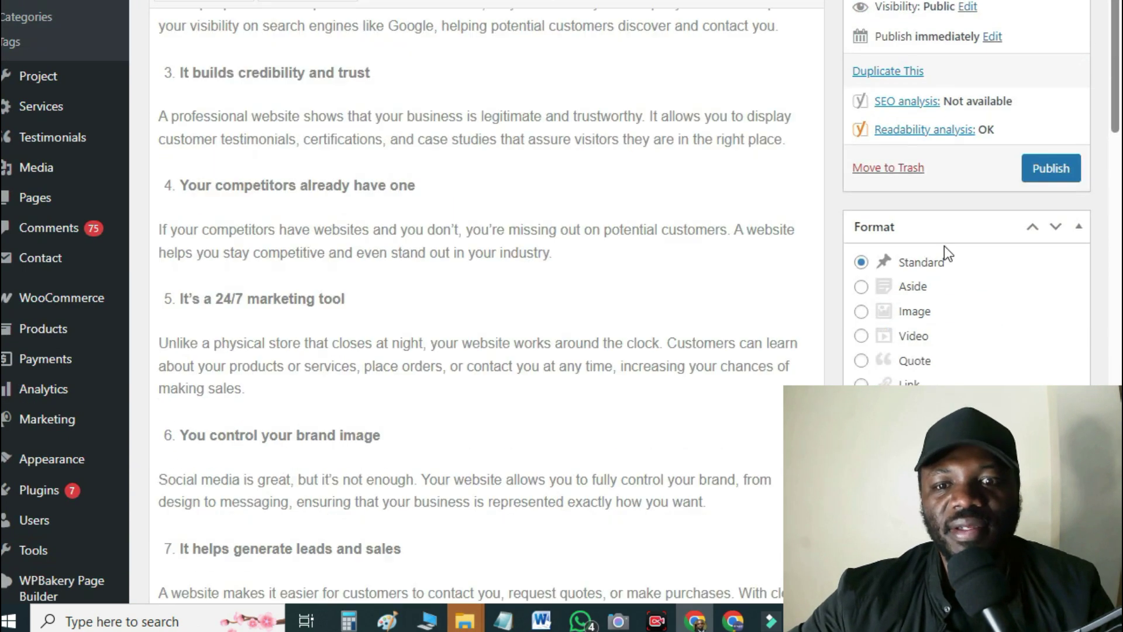
Publish the post, then paste Gemini's website-success answer into a new post's body.
left_click(1035, 176)
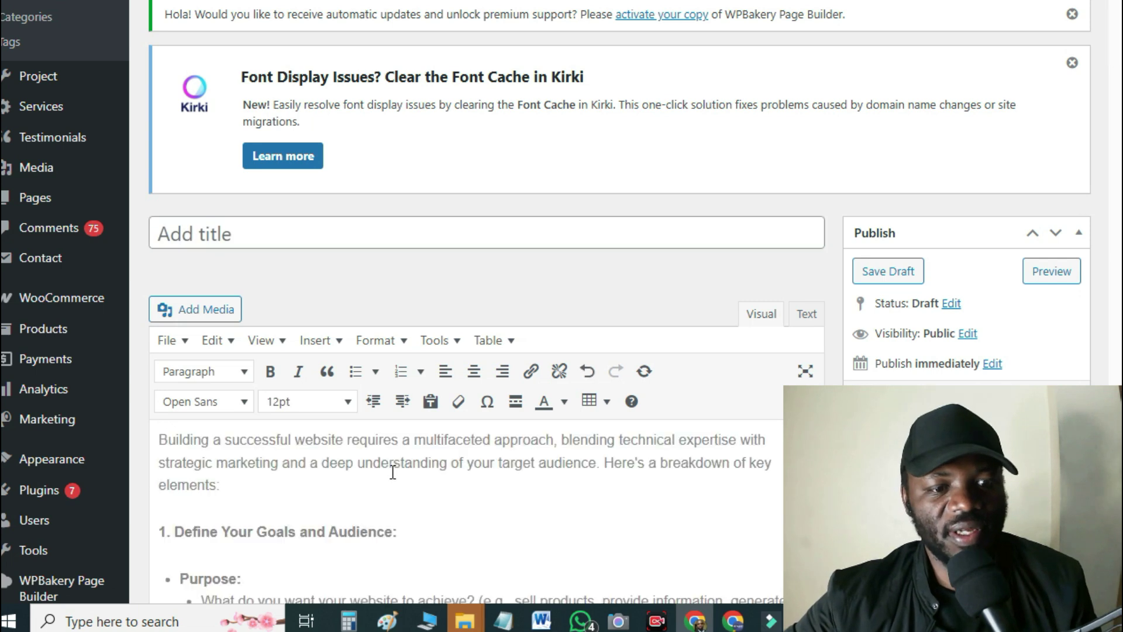
left_click(393, 472)
key("ctrl+v")
scroll(609, 405, "up", 8)
scroll(609, 404, "up", 10)
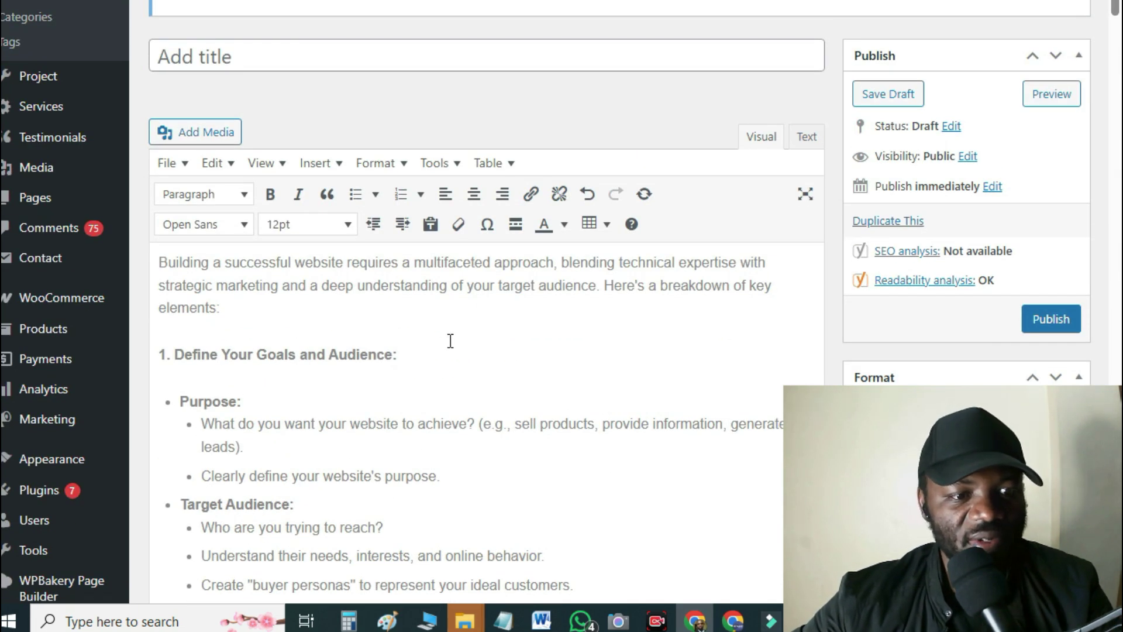
Back in Gemini, select the whole website-success question to reuse it.
key("alt+Tab")
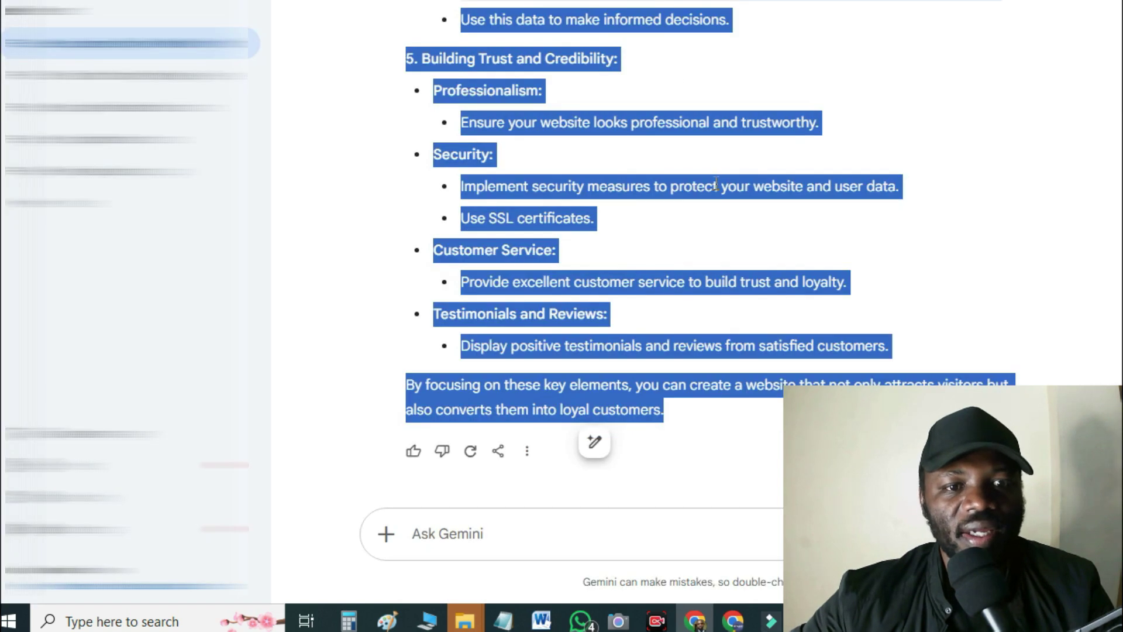
scroll(716, 185, "up", 15)
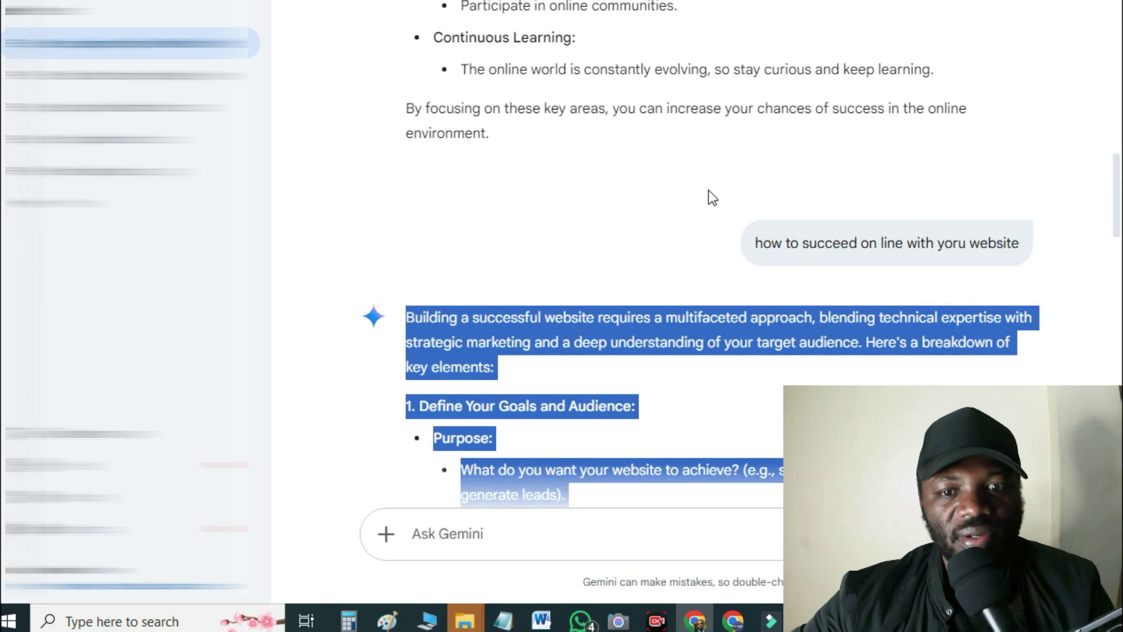
triple_click(848, 249)
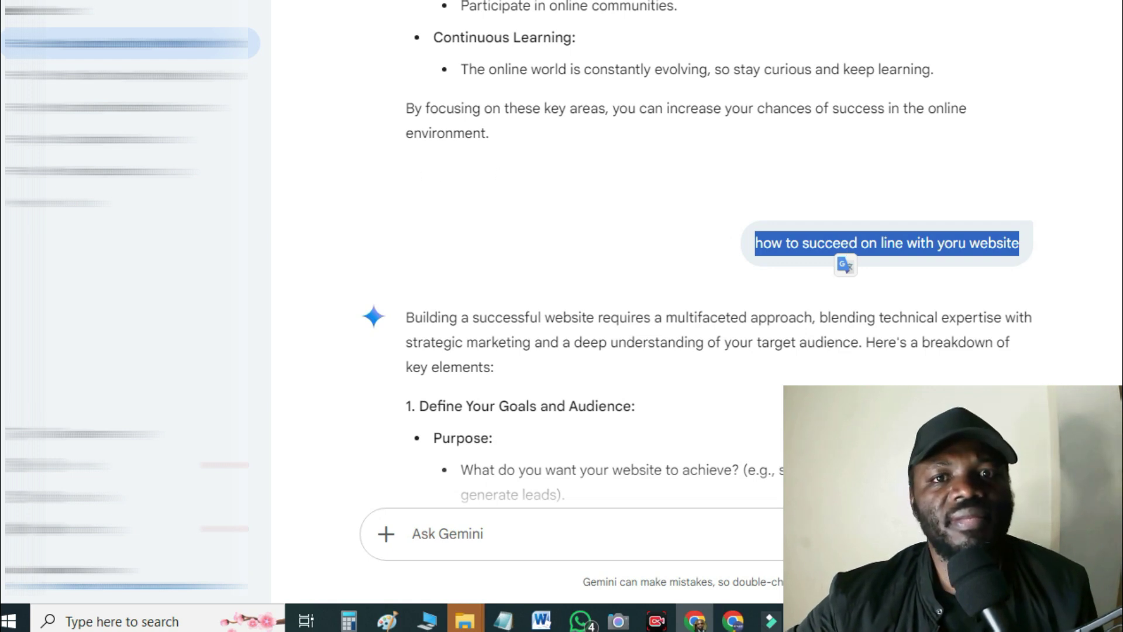
Paste the copied Gemini prompt into the new post's title field.
key("ctrl+c")
key("alt+Tab")
left_click(343, 55)
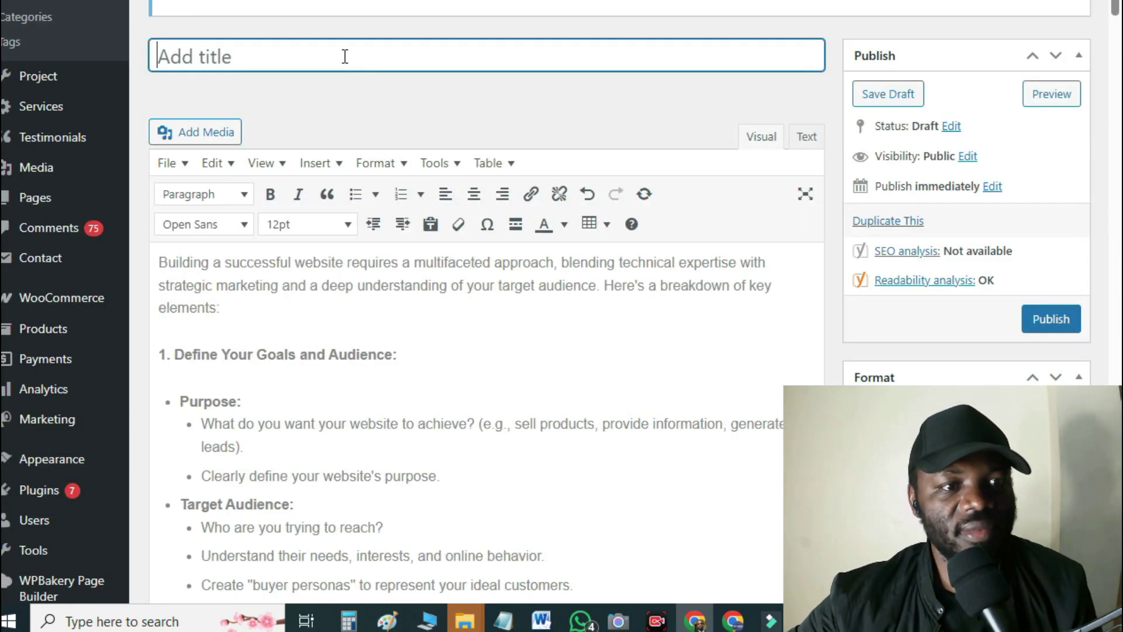
key("ctrl+v")
Correct the title to 'How to succeed online with your website', capitalising H and fixing typos.
left_click_drag(157, 56, 166, 55)
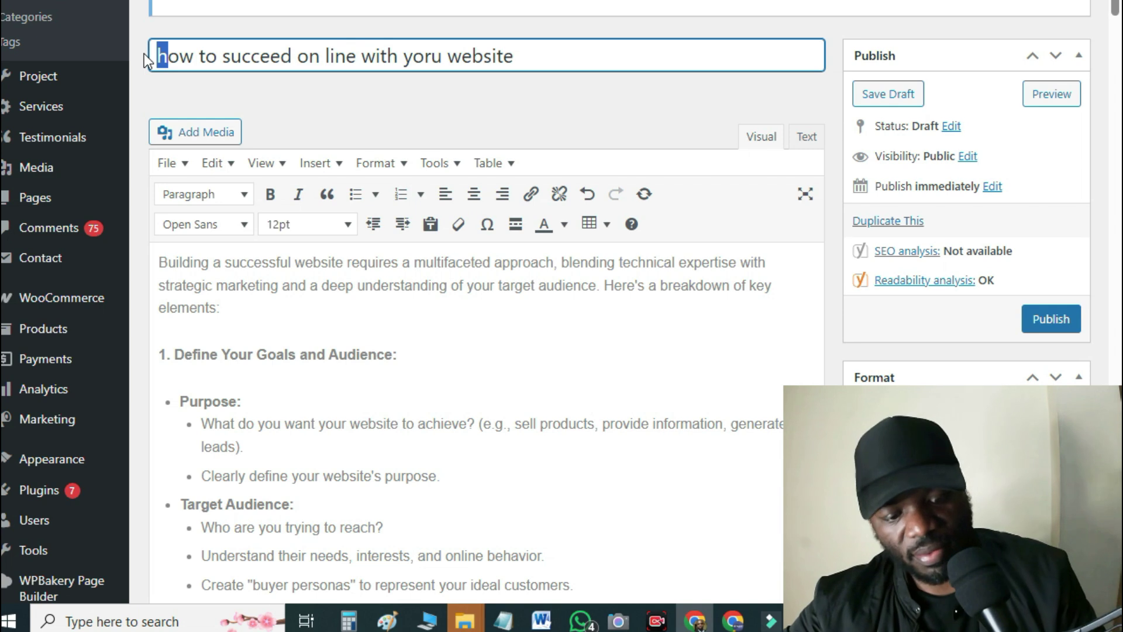
type("H")
left_click(328, 55)
key("BackSpace")
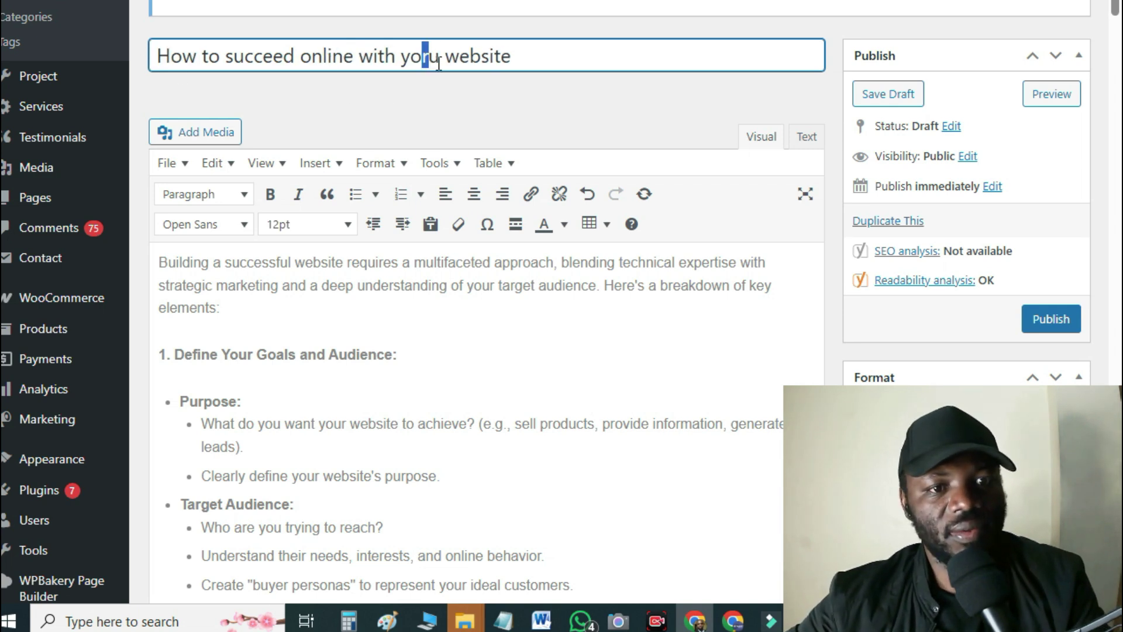
left_click_drag(439, 63, 440, 62)
type("ur")
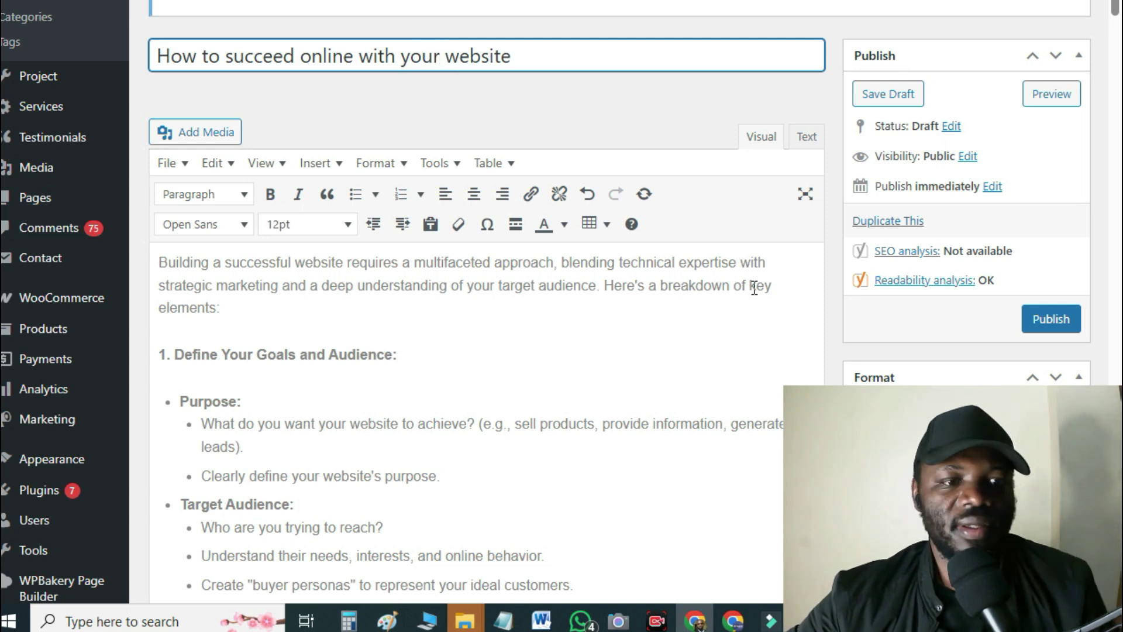
scroll(977, 354, "down", 20)
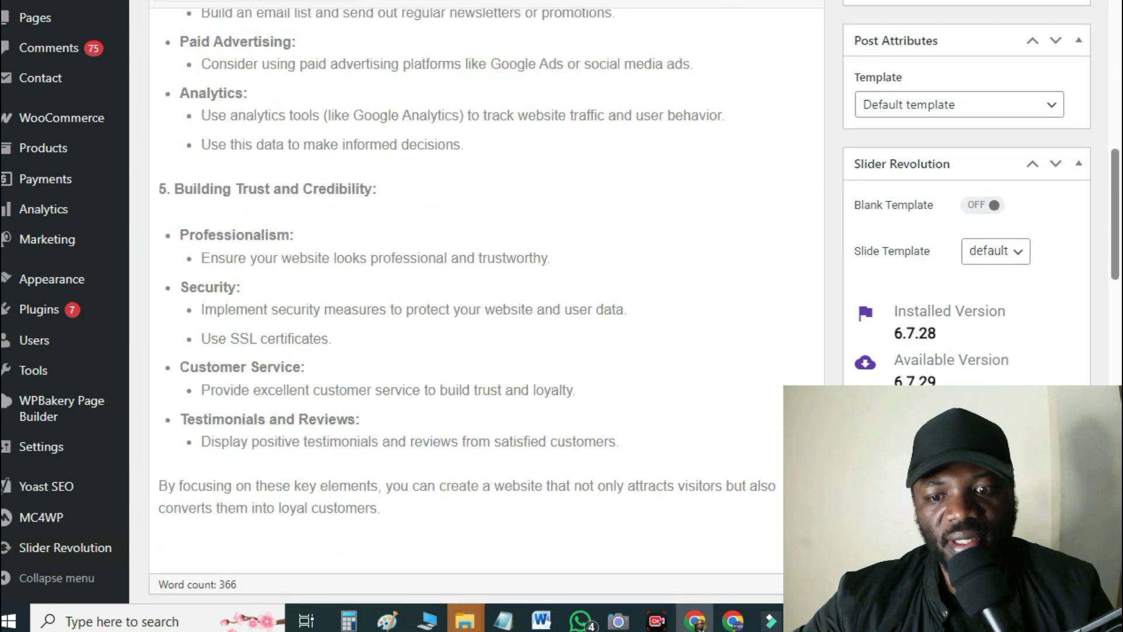
scroll(467, 316, "down", 4)
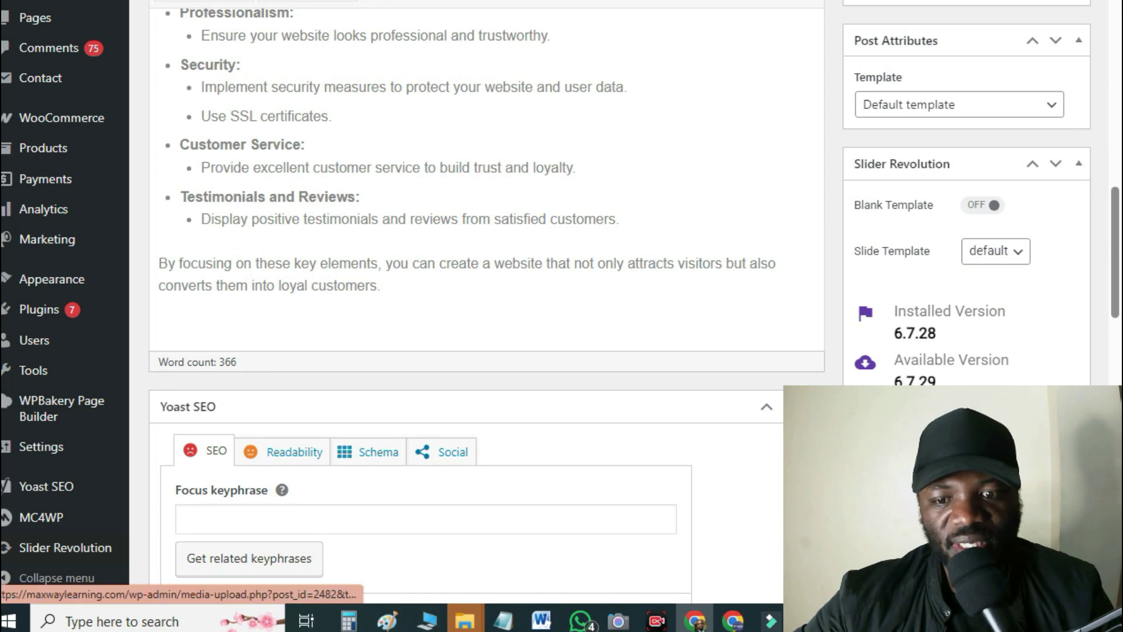
Set the woman-at-laptop photo as the website-success post's featured image.
left_click(912, 444)
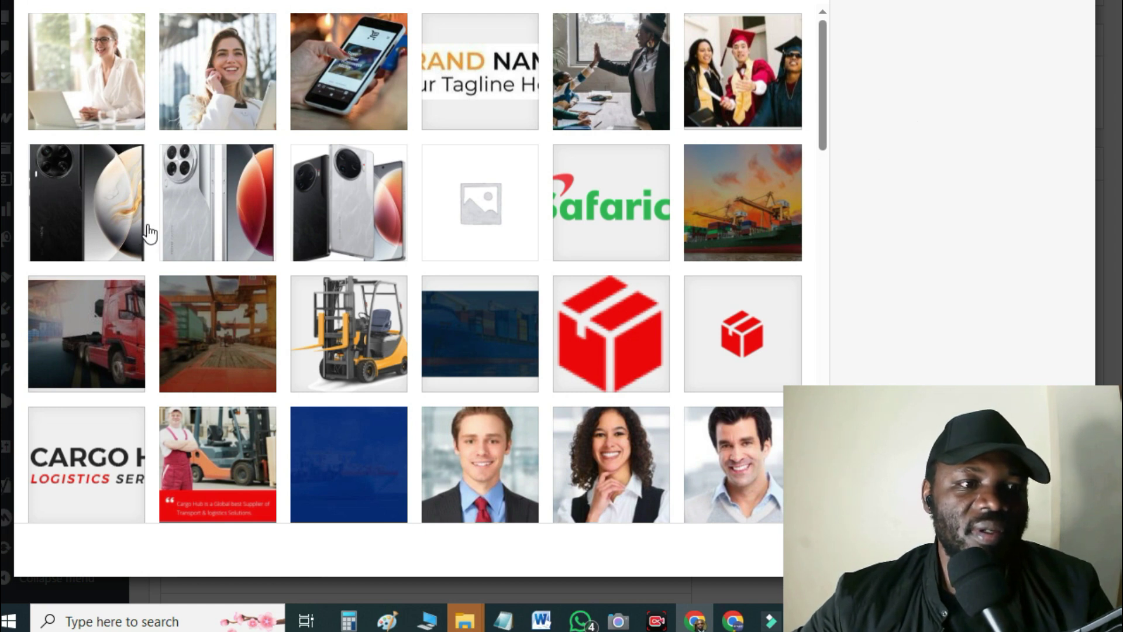
left_click(106, 70)
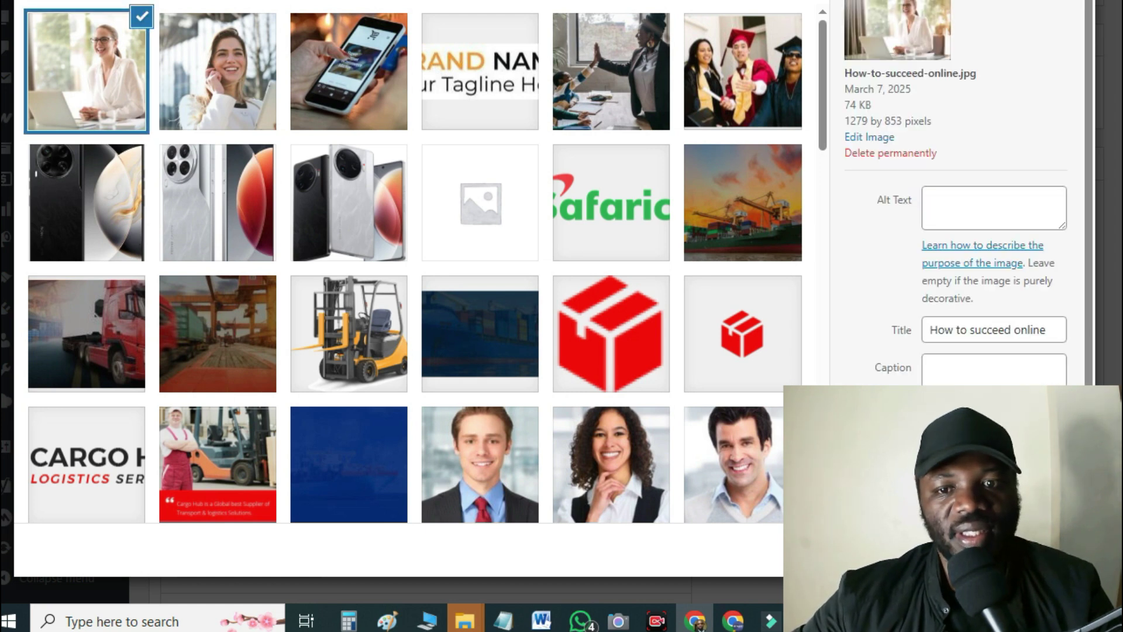
left_click(1030, 550)
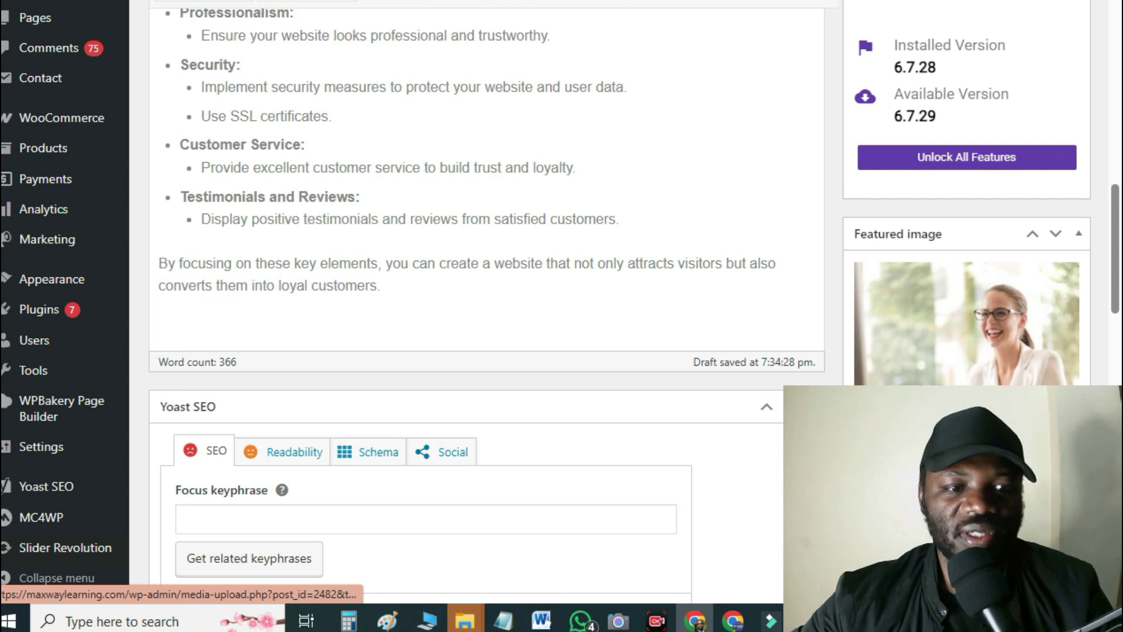
scroll(584, 389, "down", 10)
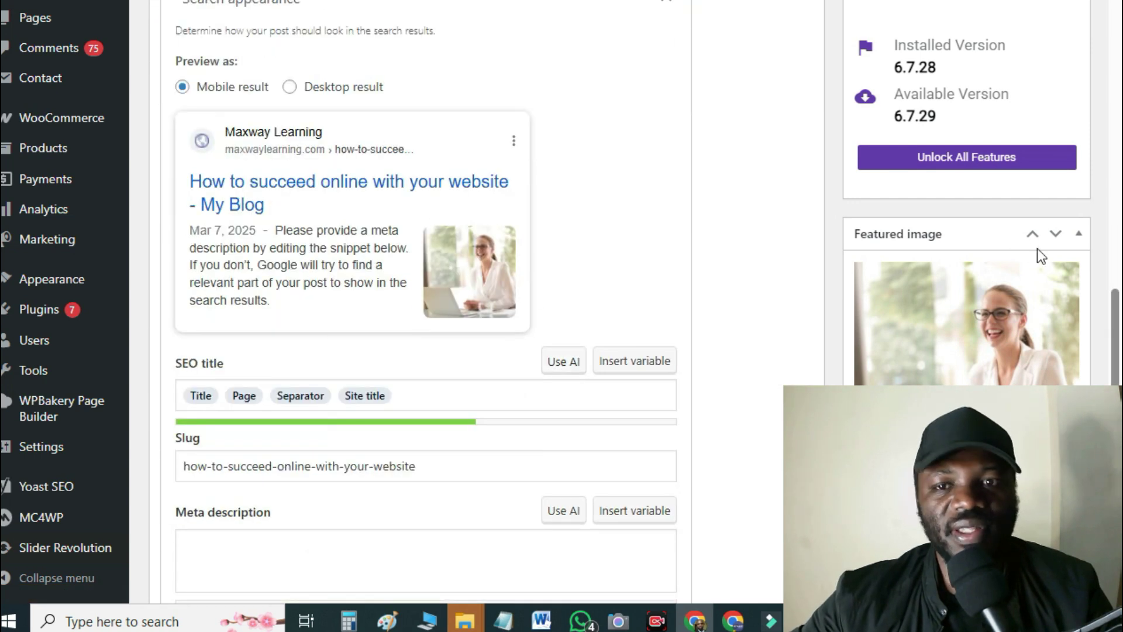
scroll(1035, 264, "up", 10)
scroll(1037, 271, "up", 12)
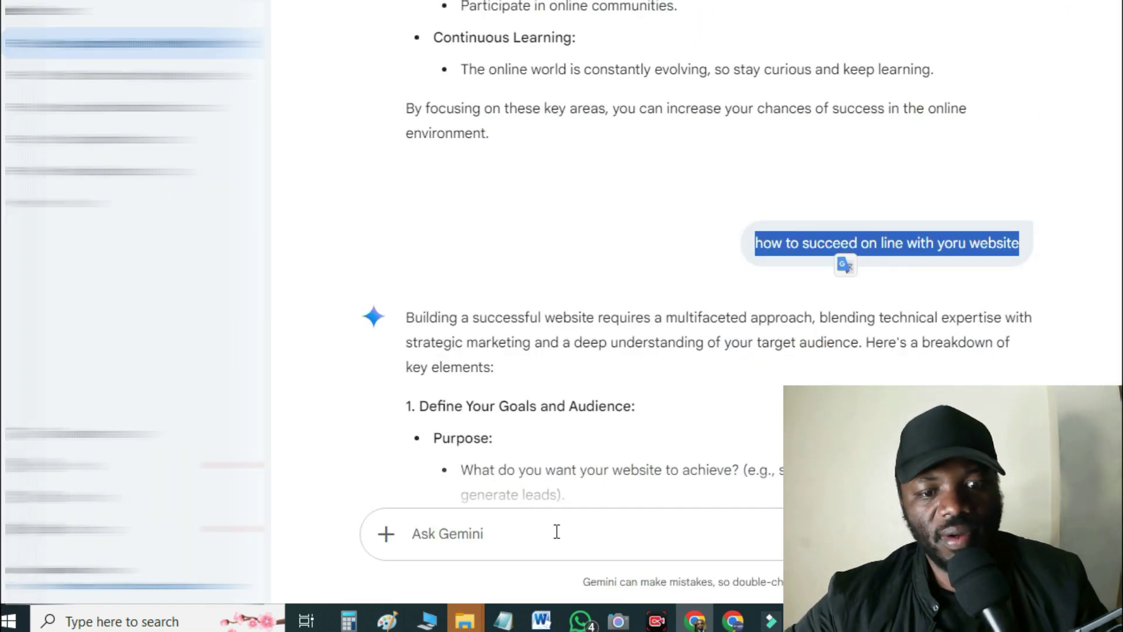
Ask Gemini how to create an online shop for your business and select its full answer.
left_click(556, 531)
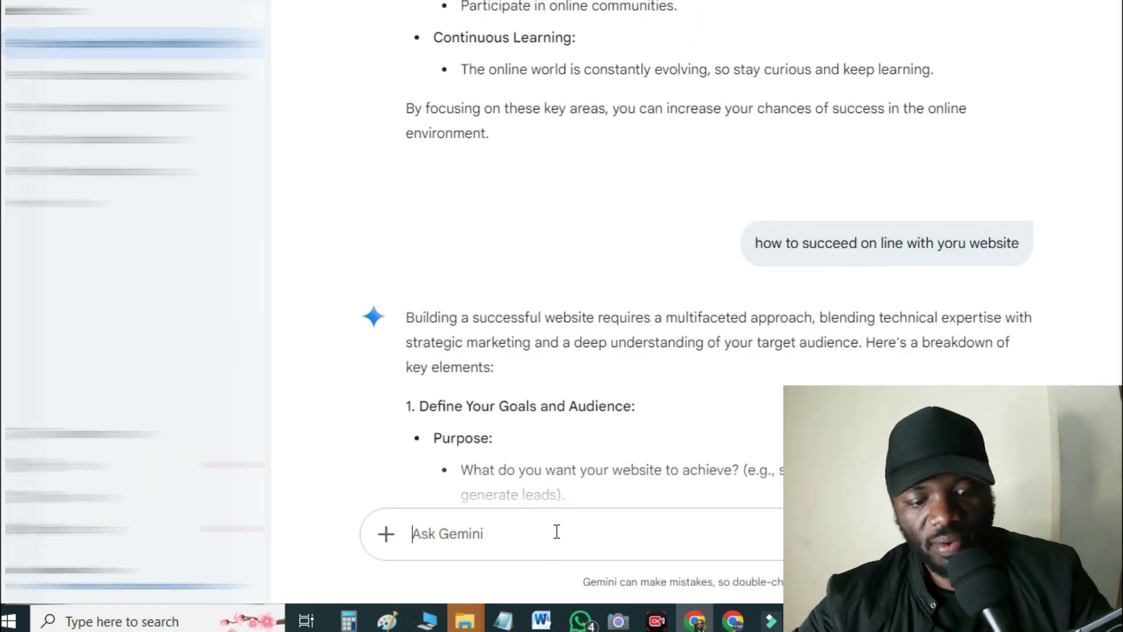
type("how")
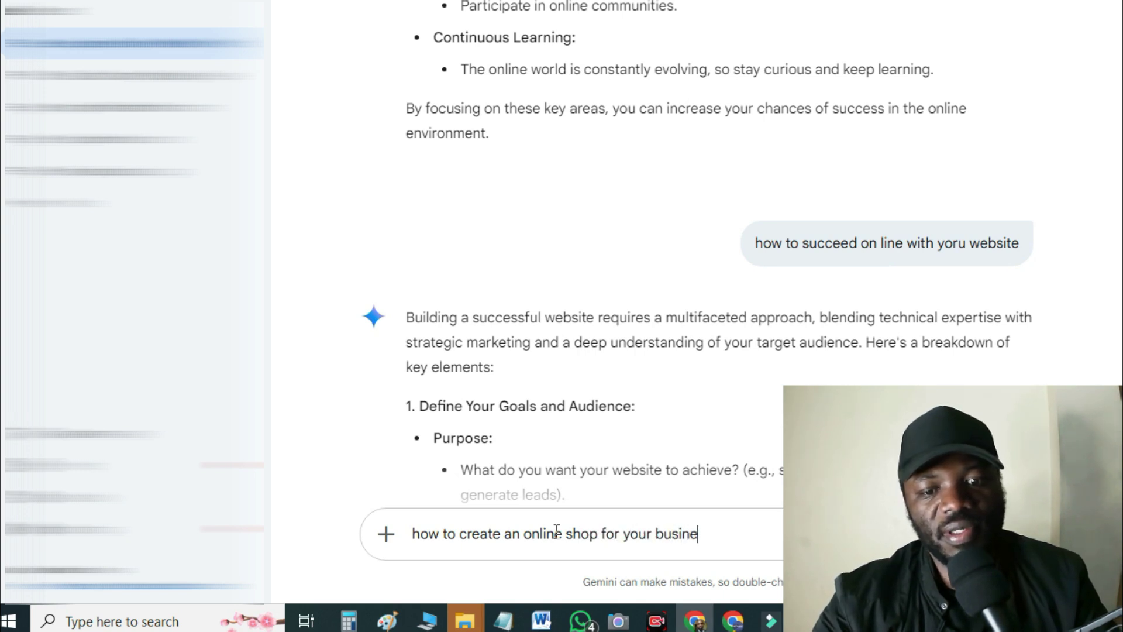
type("ss")
key("Return")
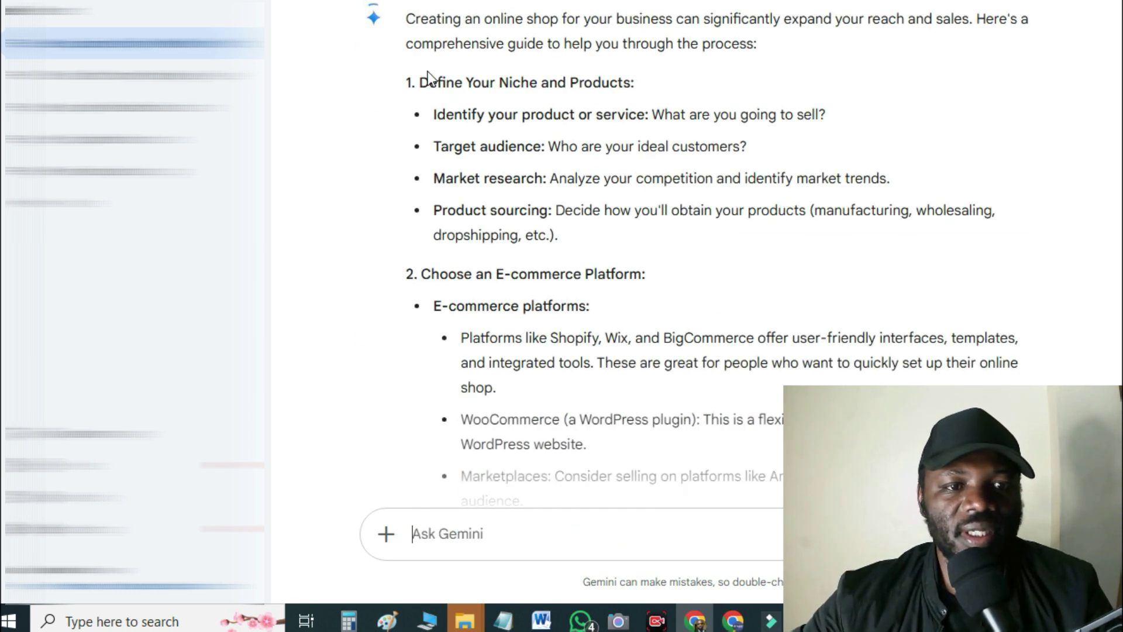
left_click_drag(409, 15, 417, 17)
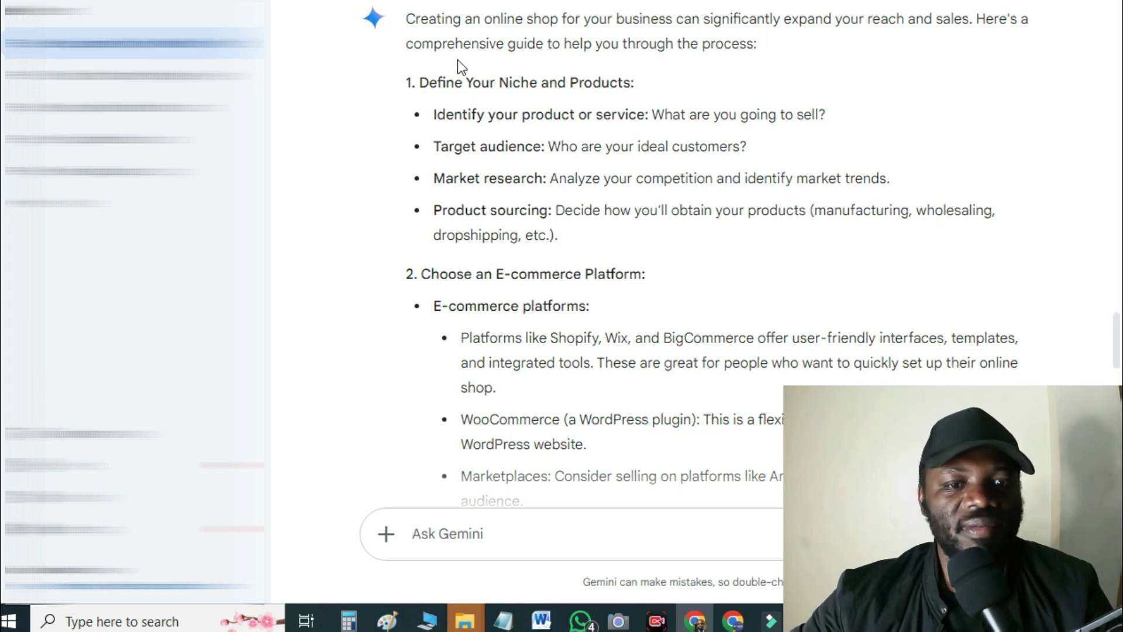
left_click_drag(407, 17, 694, 528)
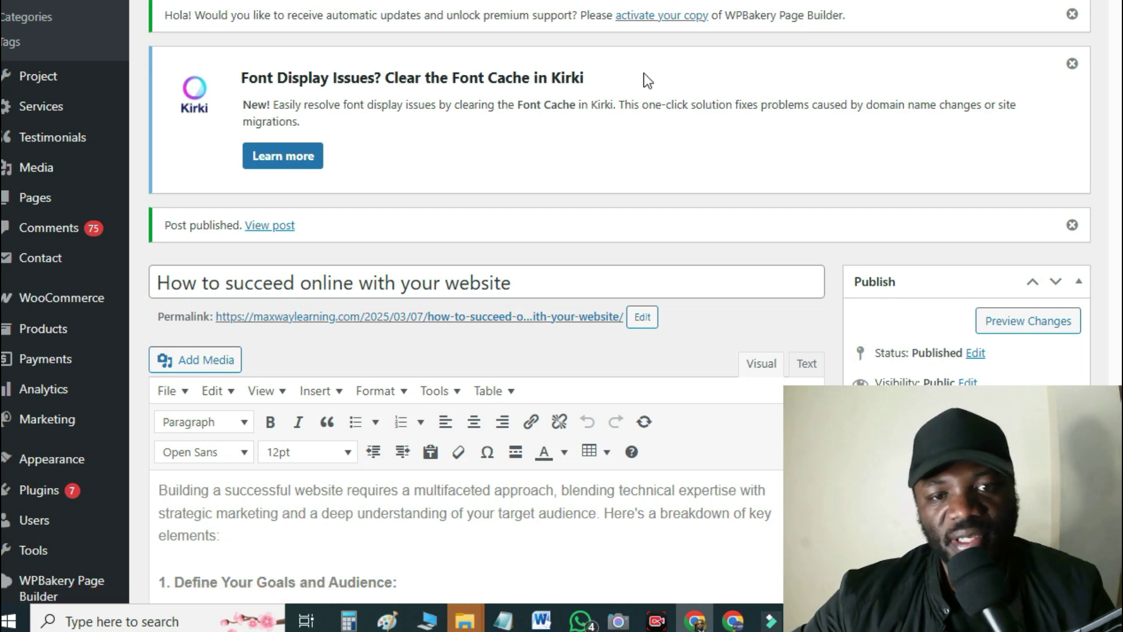
Paste Gemini's online-shop guide into a fresh blank post's body, then switch back to Gemini.
key("alt+Left")
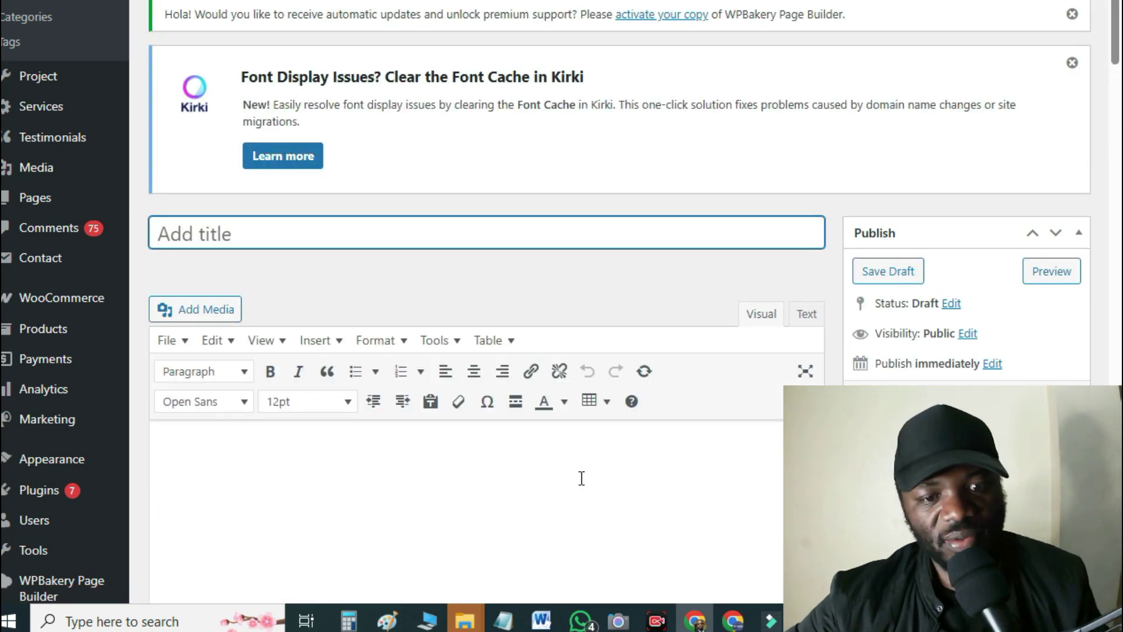
left_click(581, 478)
key("ctrl+v")
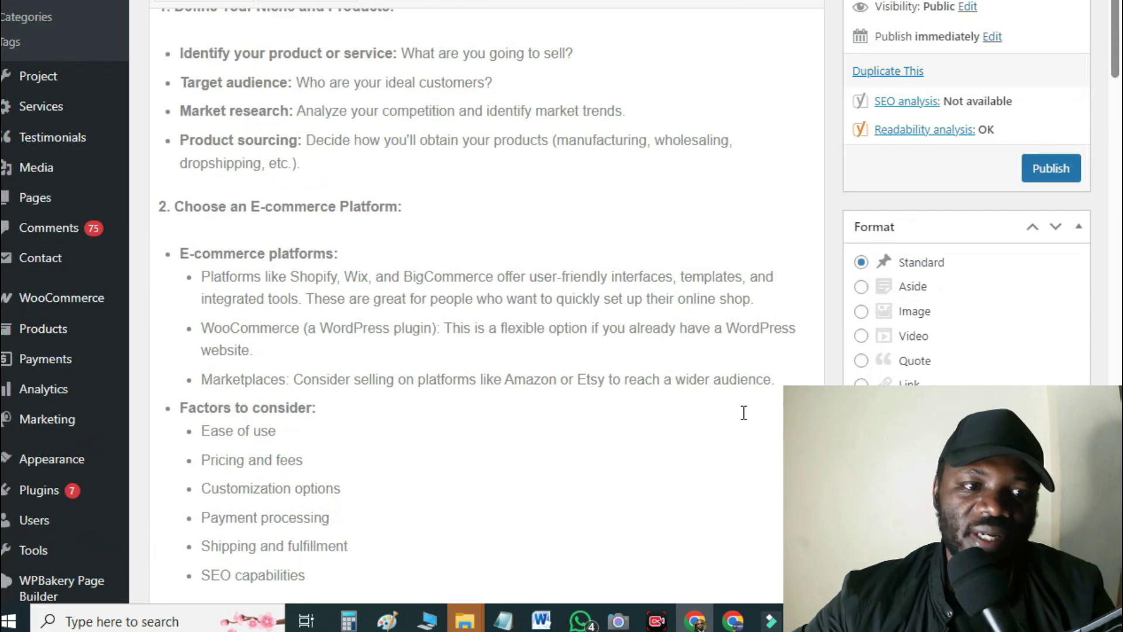
scroll(743, 413, "up", 9)
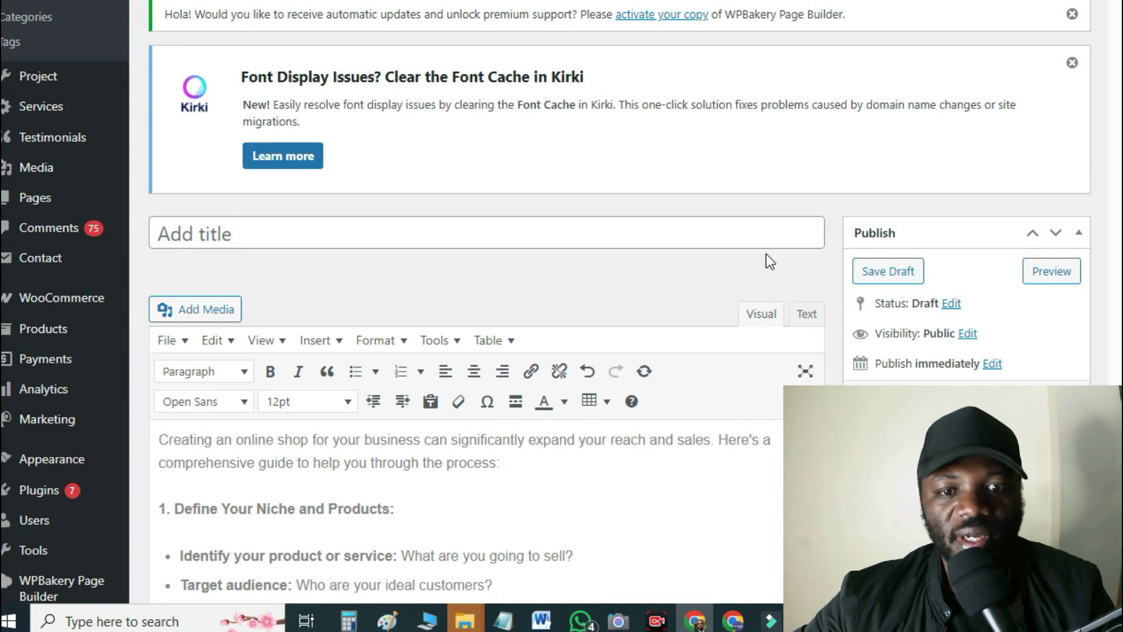
scroll(763, 319, "down", 3)
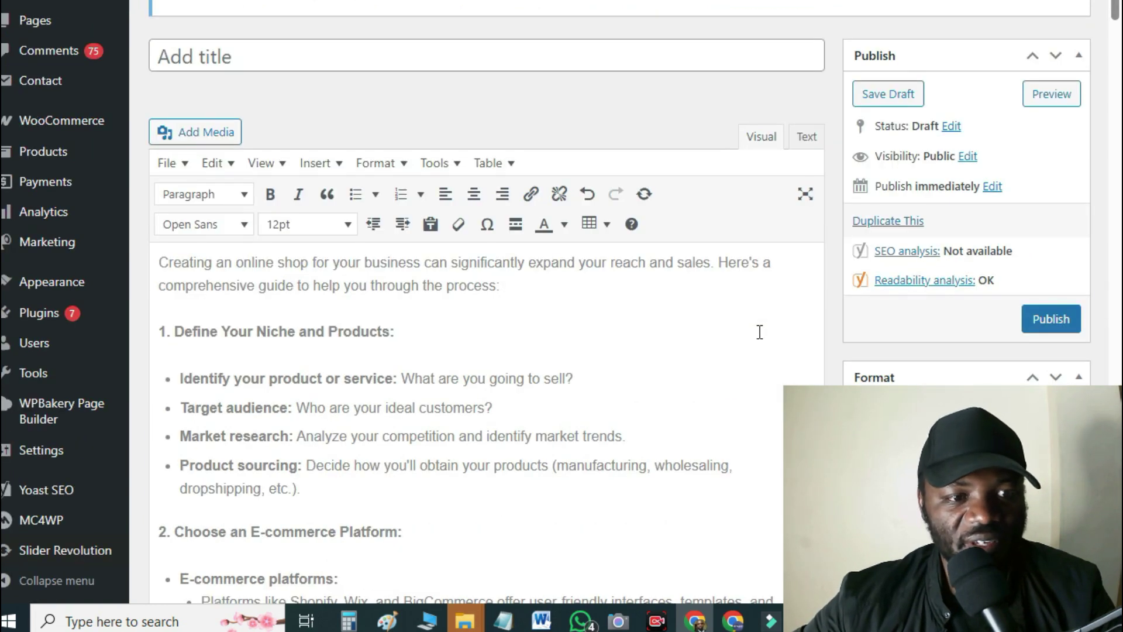
key("alt+Tab")
scroll(846, 64, "up", 20)
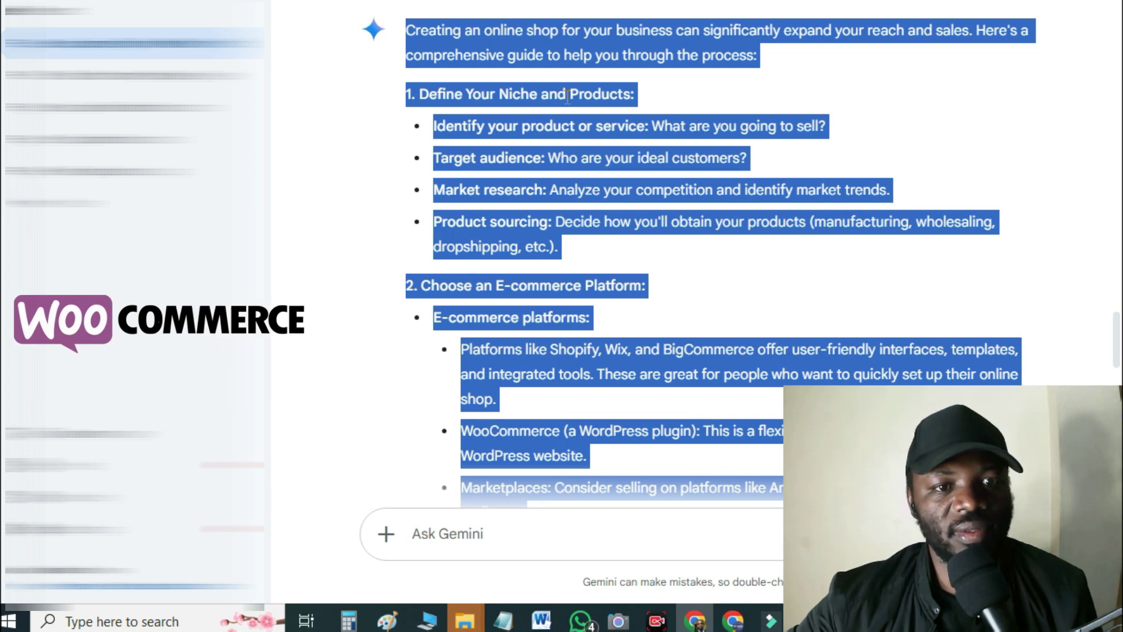
Type 'how to create an online shop for your business' as the title, then capitalise the first H.
left_click(591, 71)
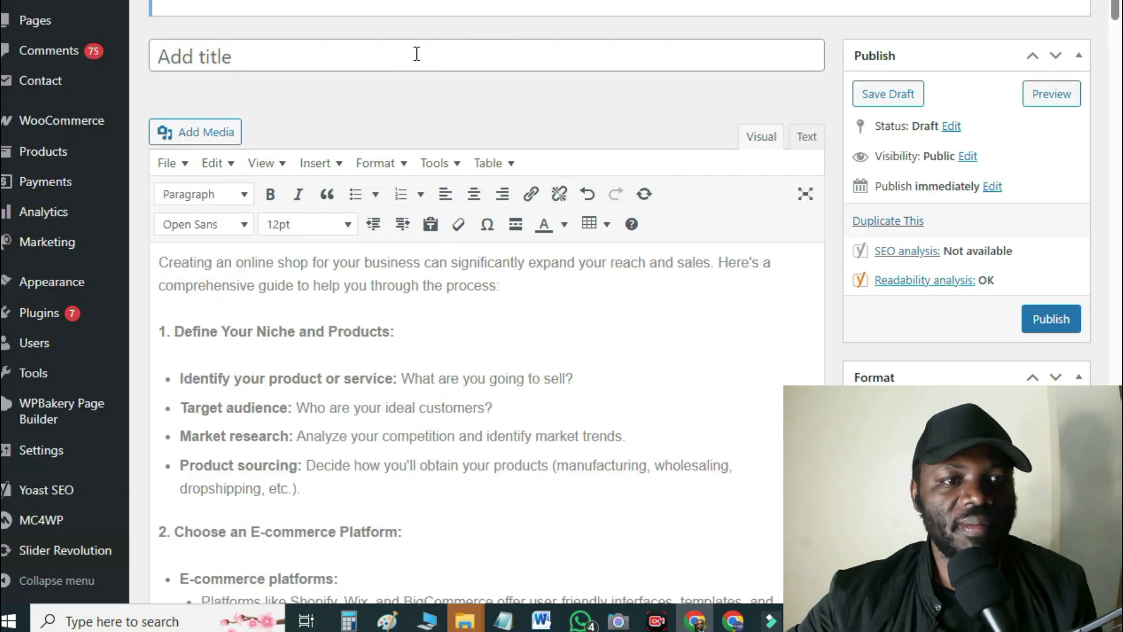
left_click(388, 52)
type("how to create an online shop for your business")
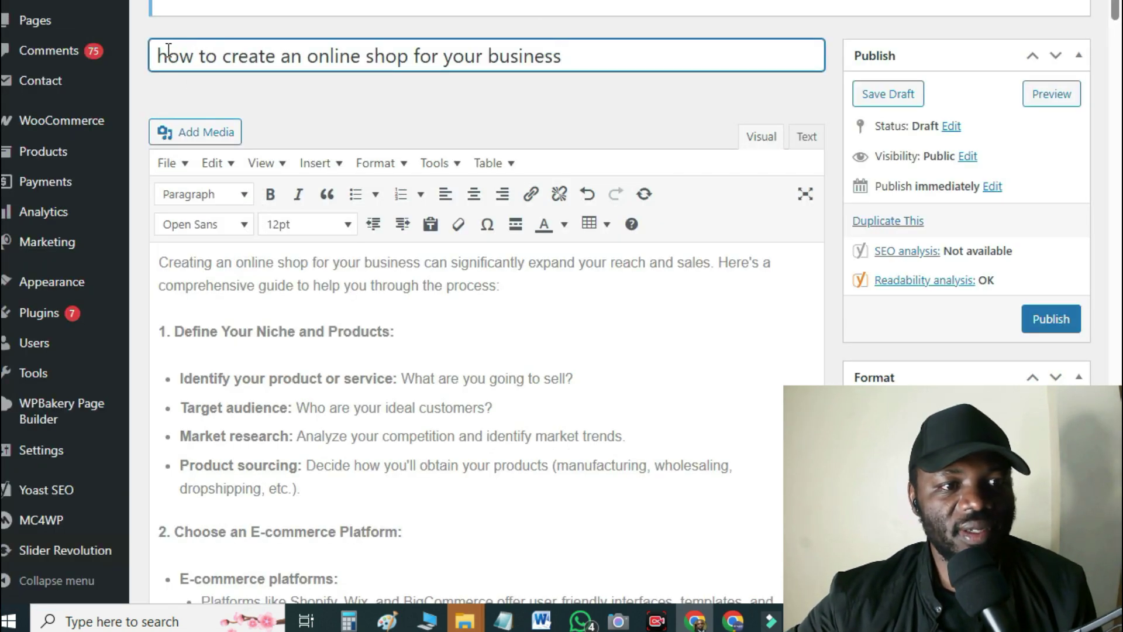
left_click_drag(168, 50, 151, 55)
type("H")
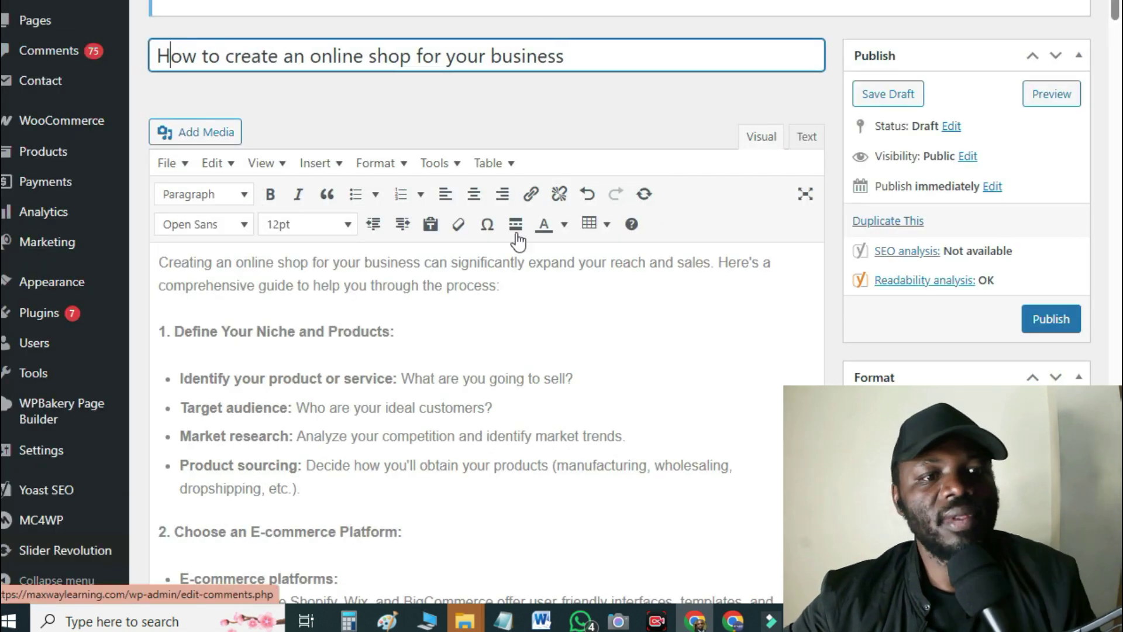
scroll(955, 350, "down", 20)
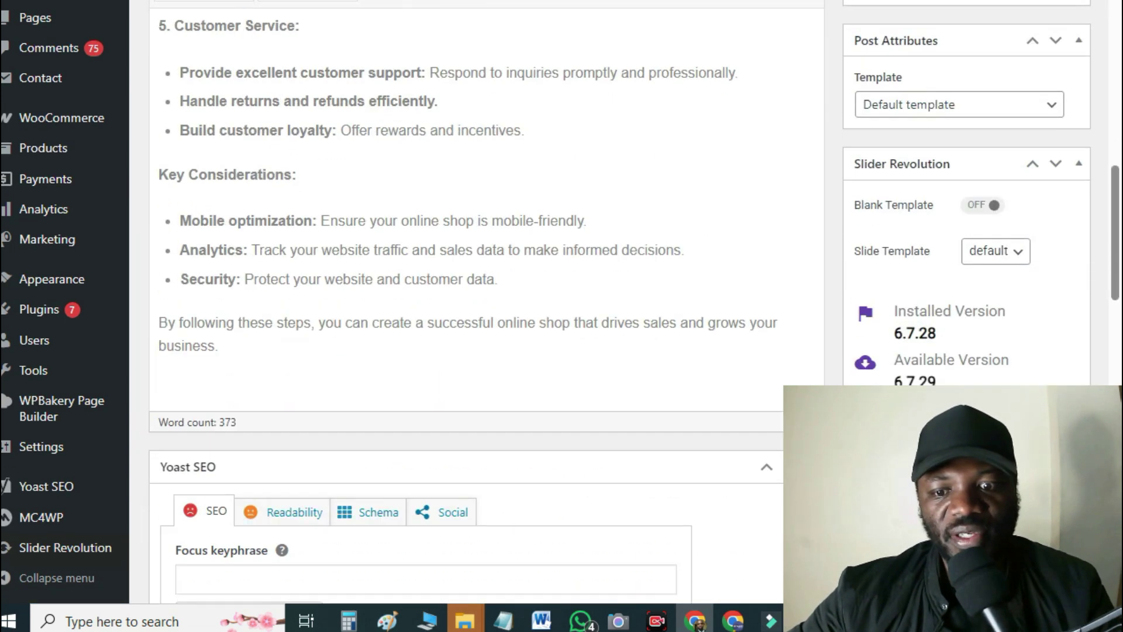
Make the hand-holding-phone shopping photo the online-shop post's featured image.
left_click(913, 432)
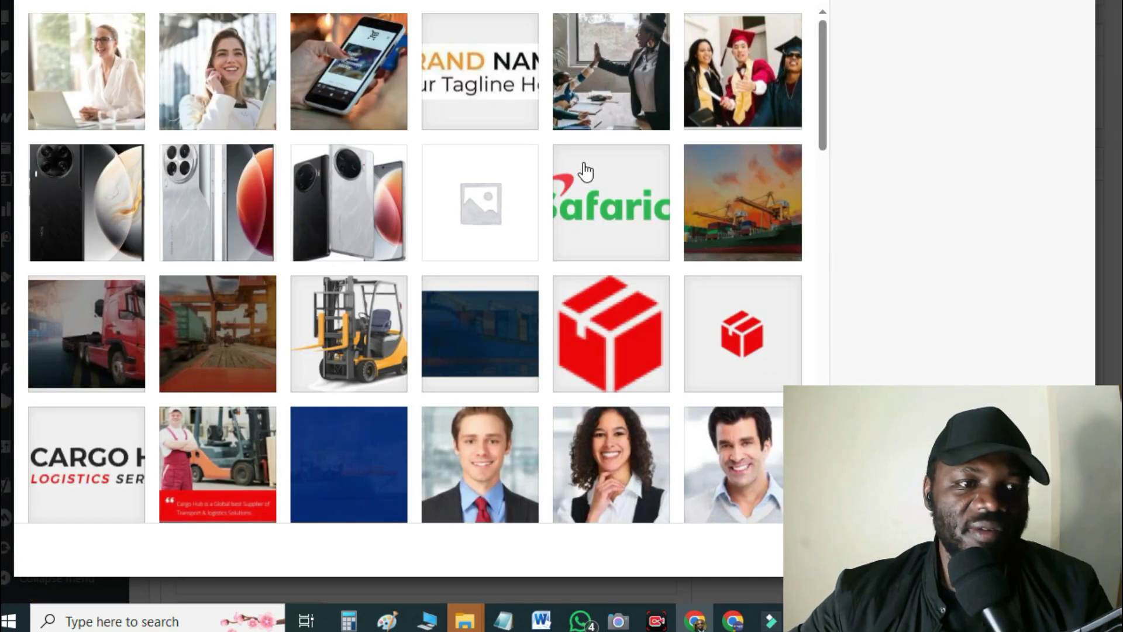
left_click(351, 79)
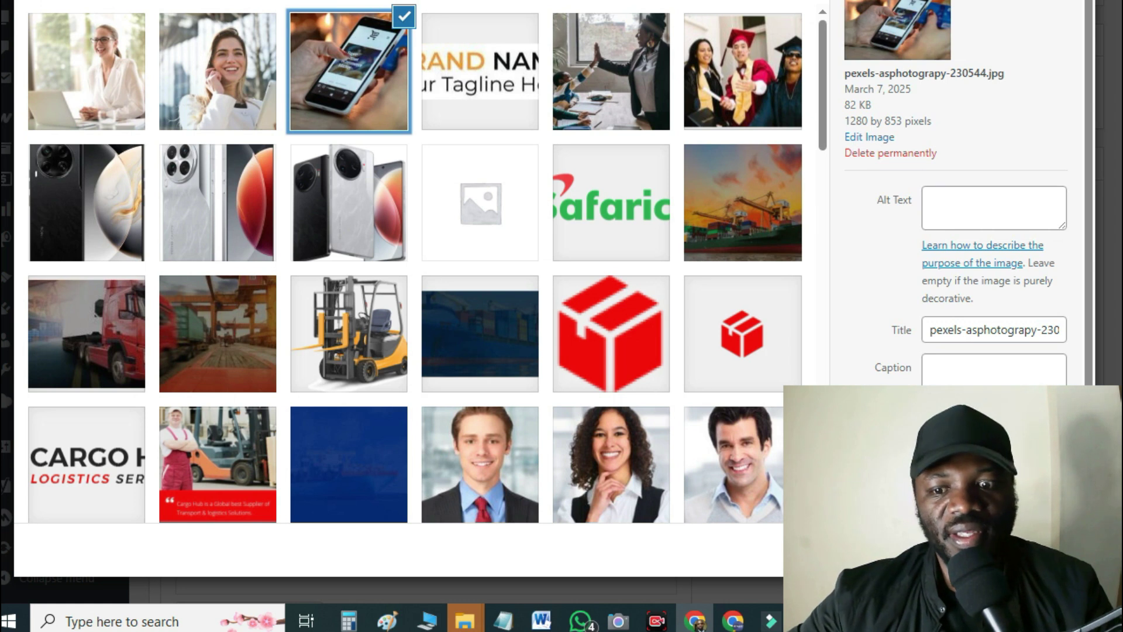
left_click(1041, 549)
scroll(968, 333, "down", 5)
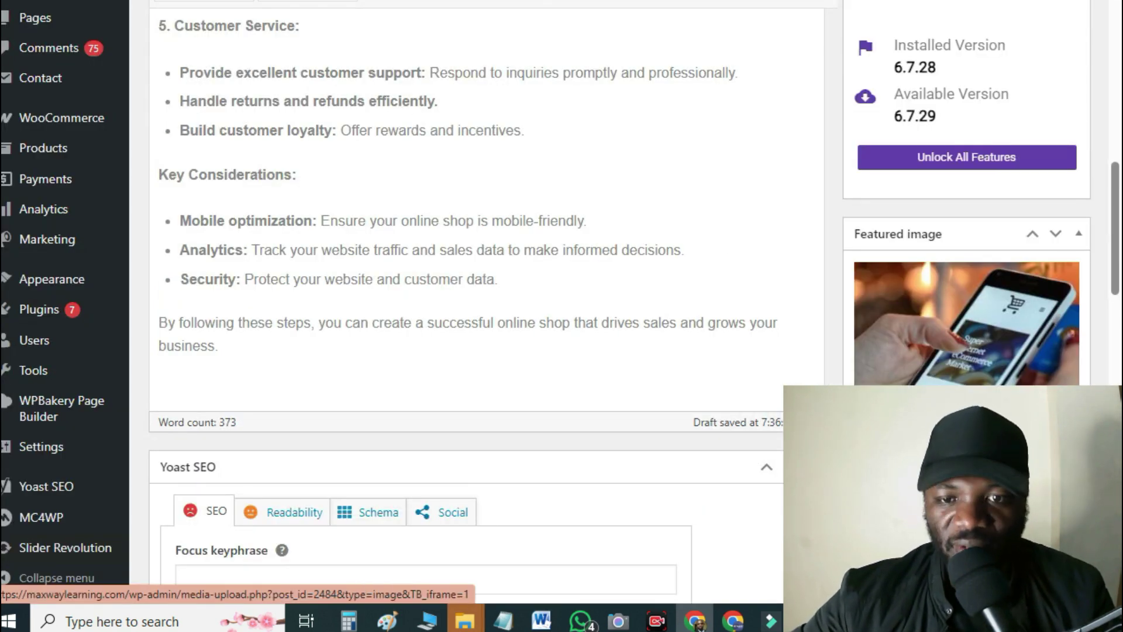
scroll(1002, 362, "up", 6)
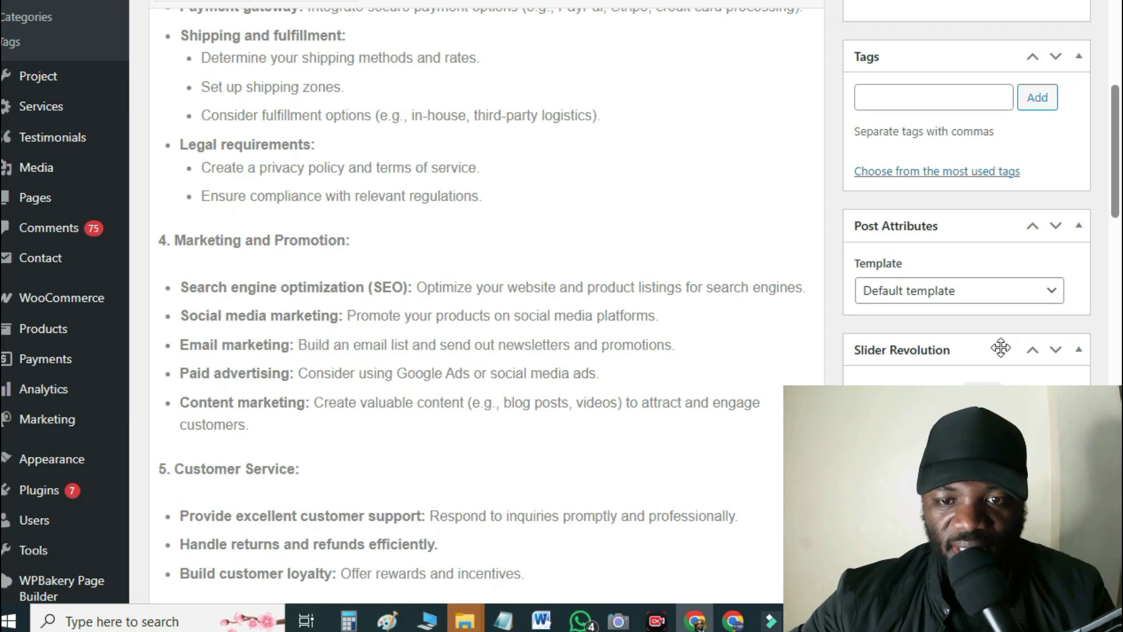
scroll(1003, 362, "up", 7)
scroll(1002, 360, "up", 12)
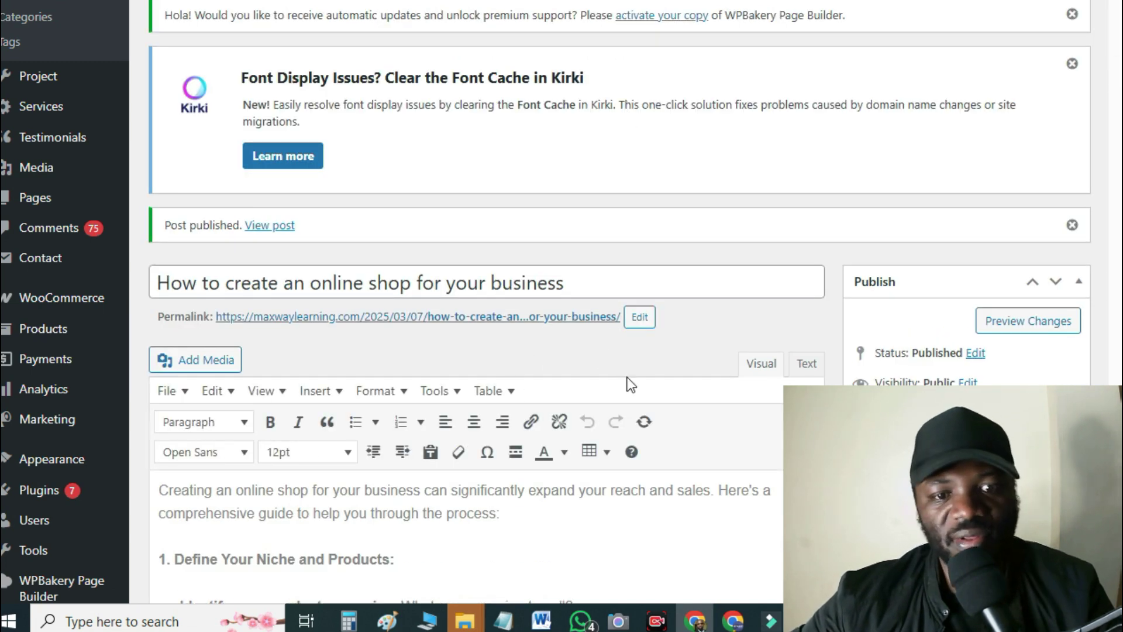
right_click(477, 319)
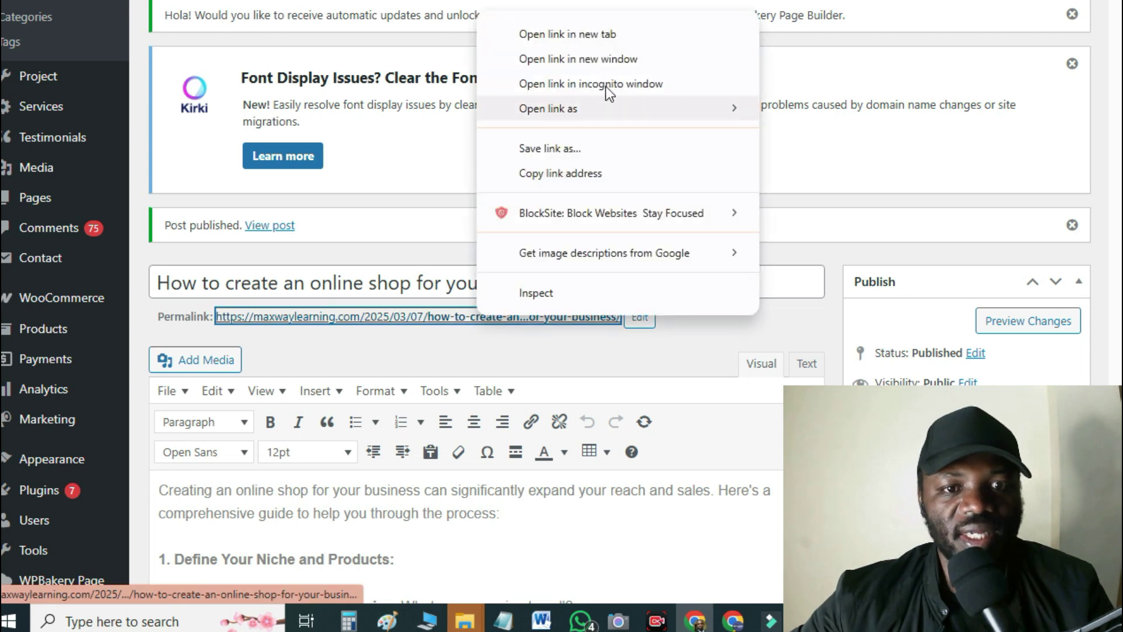
left_click(602, 34)
key("ctrl+Tab")
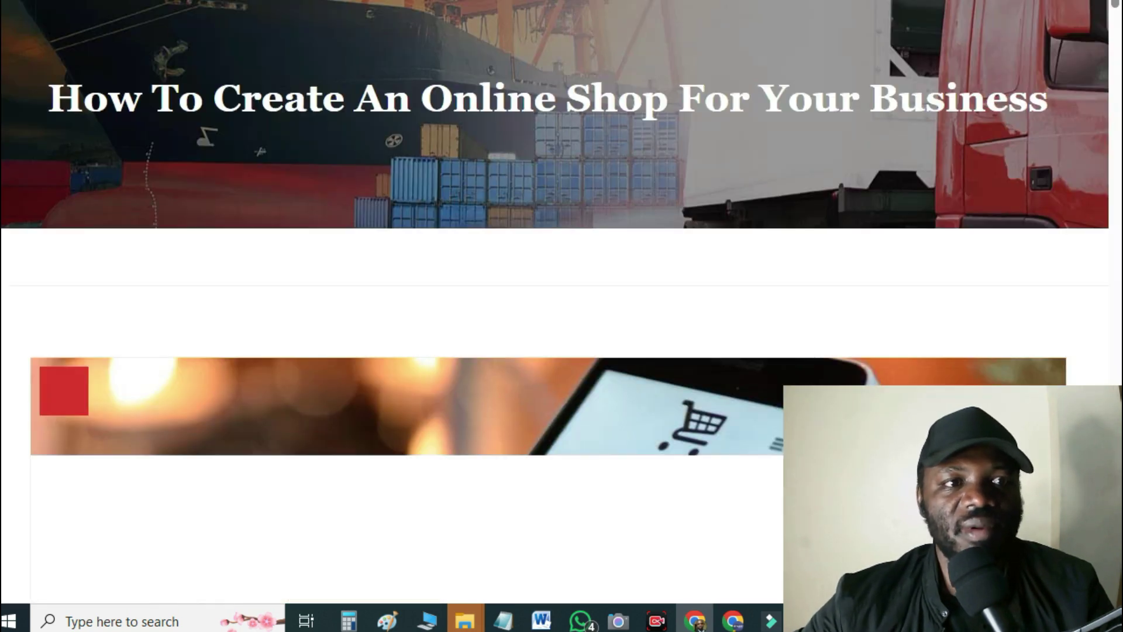
scroll(855, 234, "down", 7)
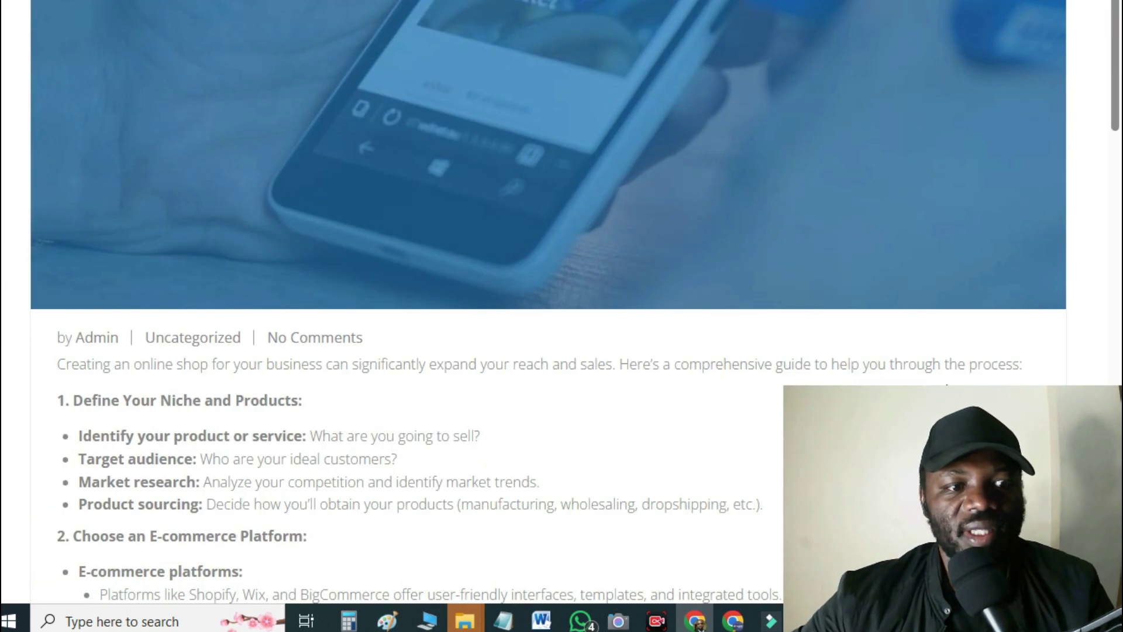
scroll(562, 302, "down", 20)
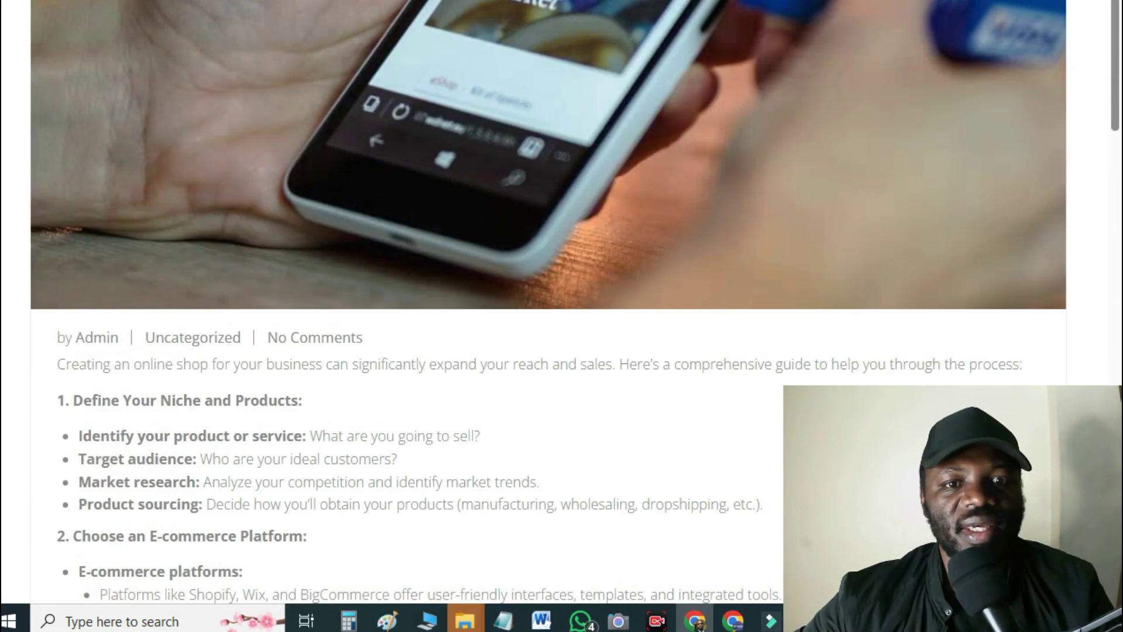
scroll(920, 234, "up", 10)
scroll(1012, 254, "down", 5)
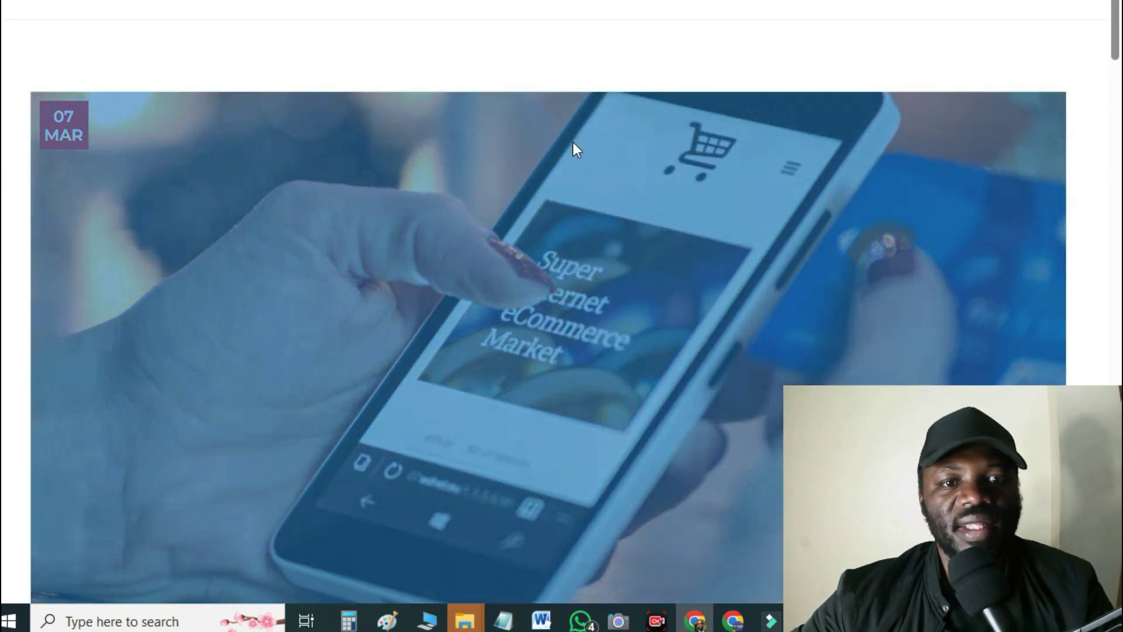
scroll(548, 301, "up", 1)
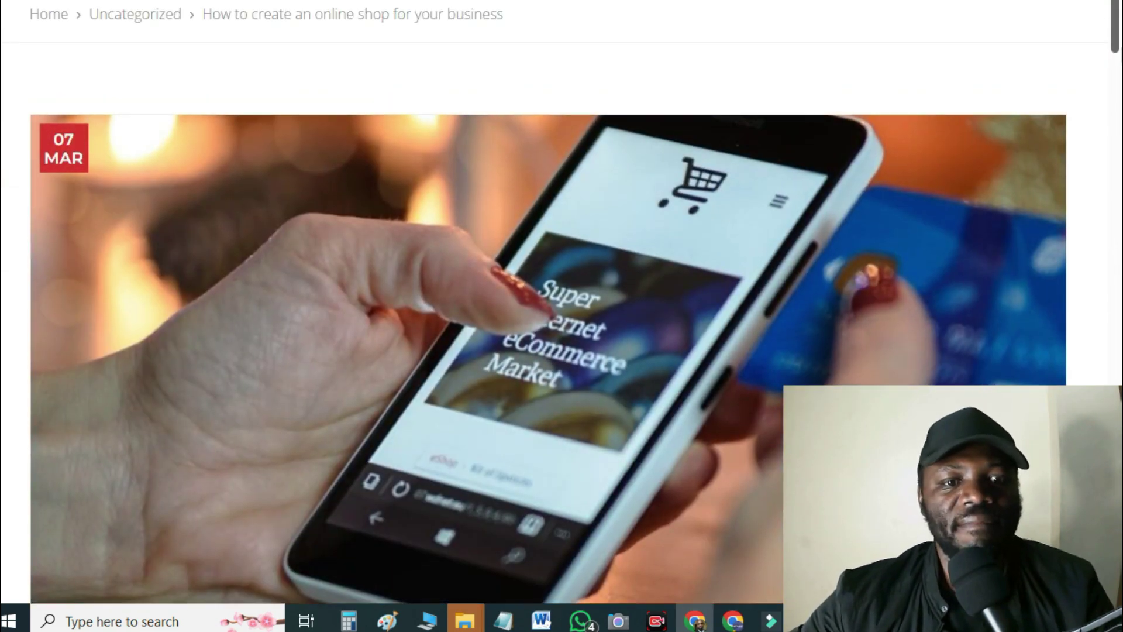
scroll(548, 302, "down", 6)
scroll(548, 302, "up", 3)
scroll(548, 301, "up", 5)
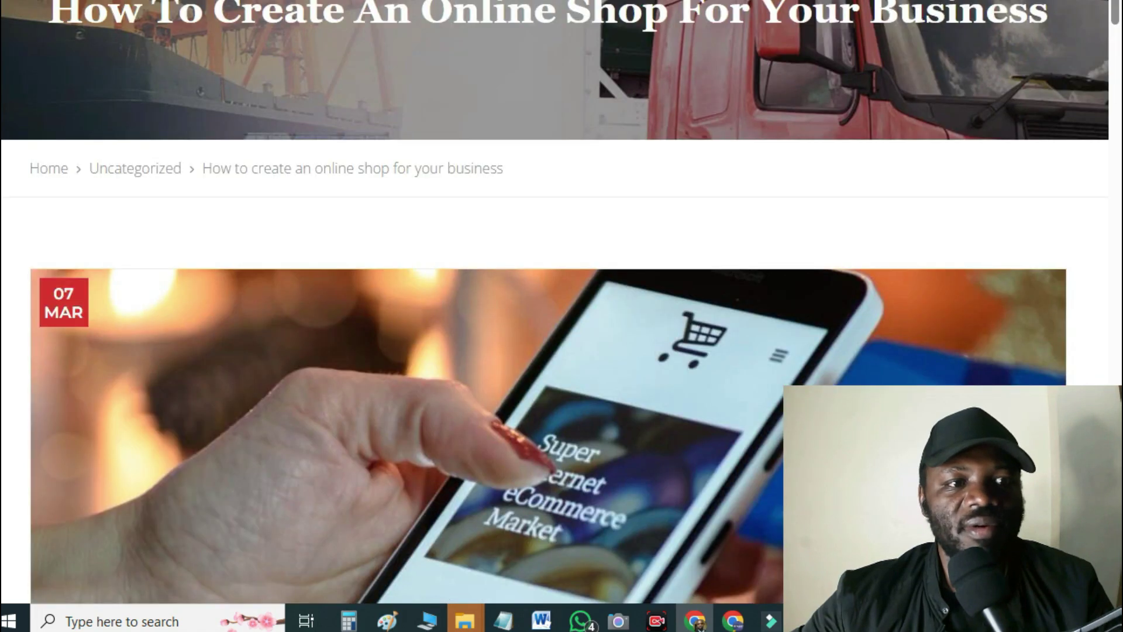
left_click_drag(53, 15, 1031, 60)
left_click(1049, 162)
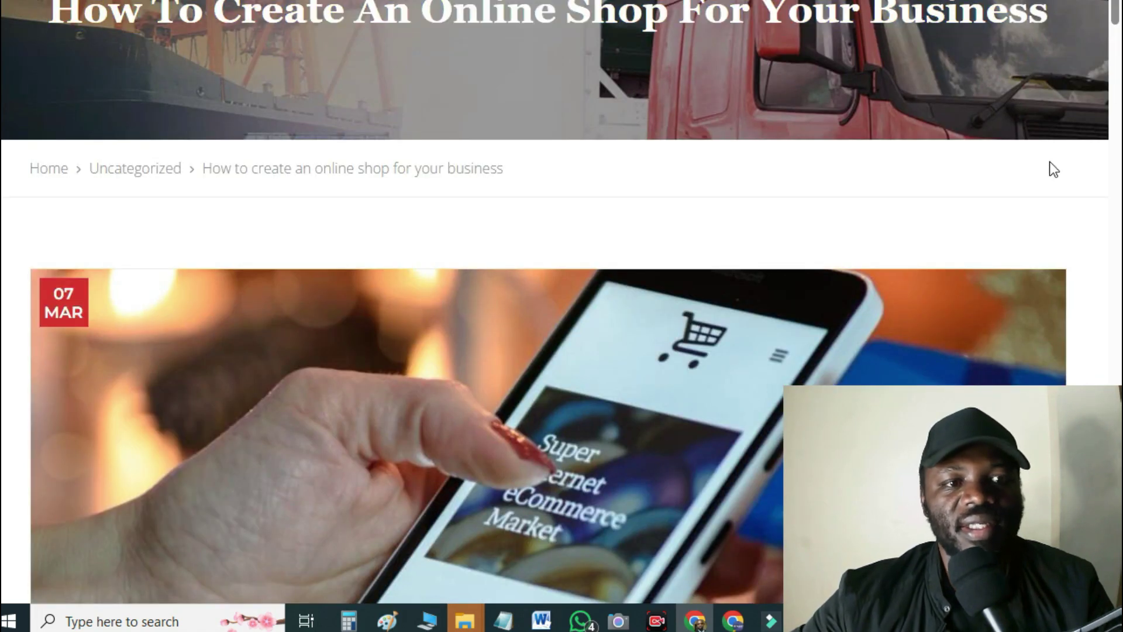
scroll(1072, 158, "up", 1)
scroll(1069, 156, "down", 5)
scroll(1069, 156, "up", 5)
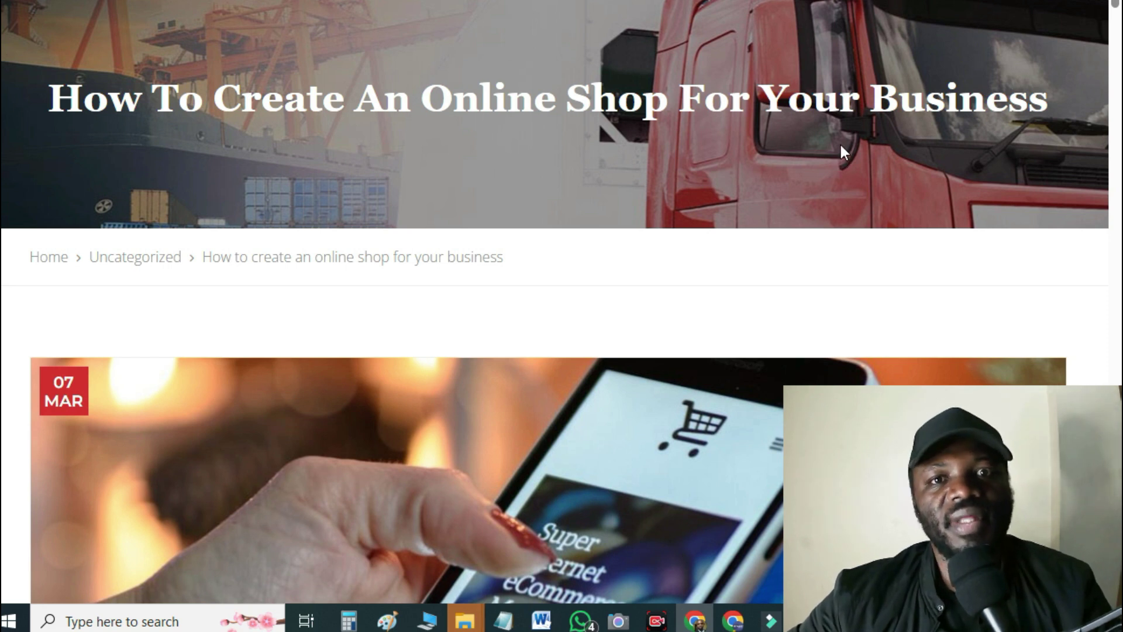
key("ctrl+w")
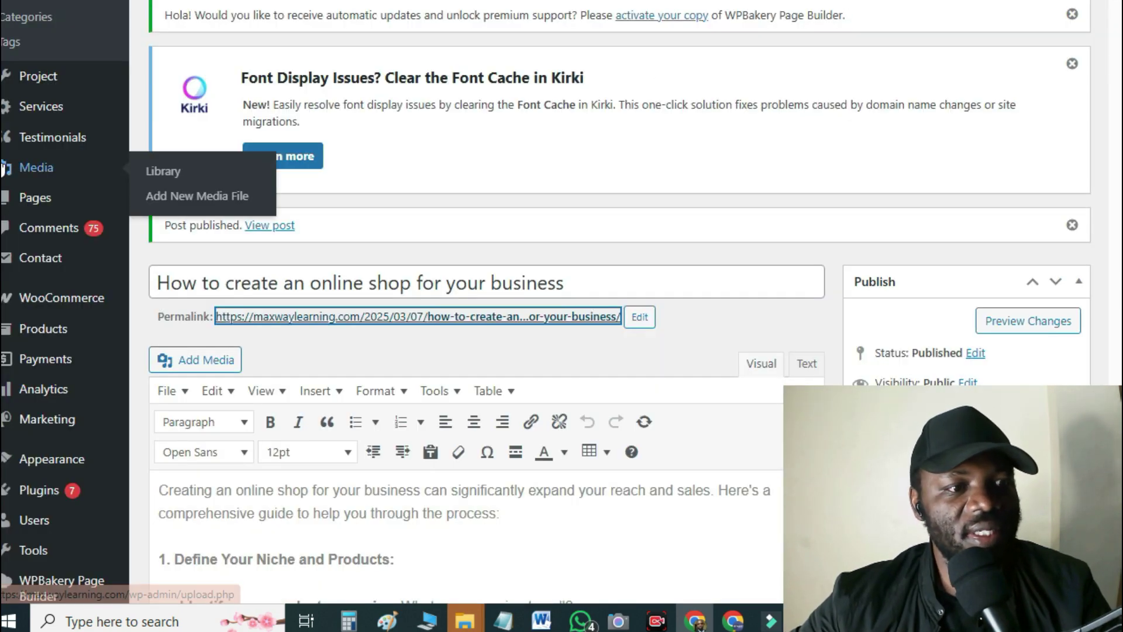
From All Pages, open the live Articles page in a new tab and switch to it.
left_click(334, 205)
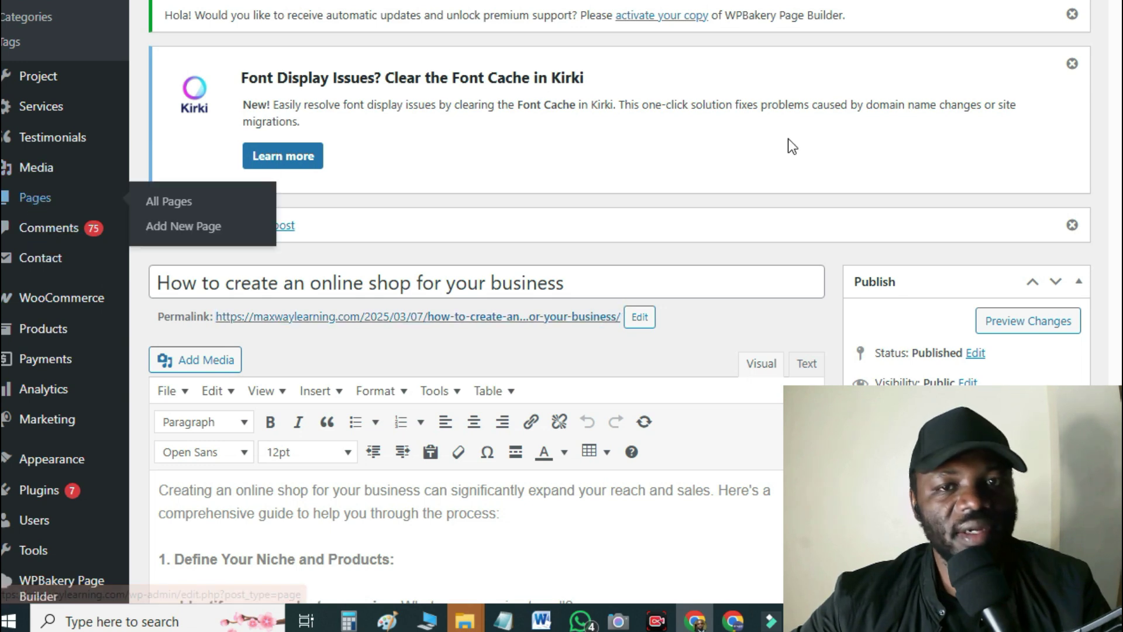
scroll(666, 238, "down", 8)
scroll(667, 237, "down", 9)
scroll(666, 237, "up", 15)
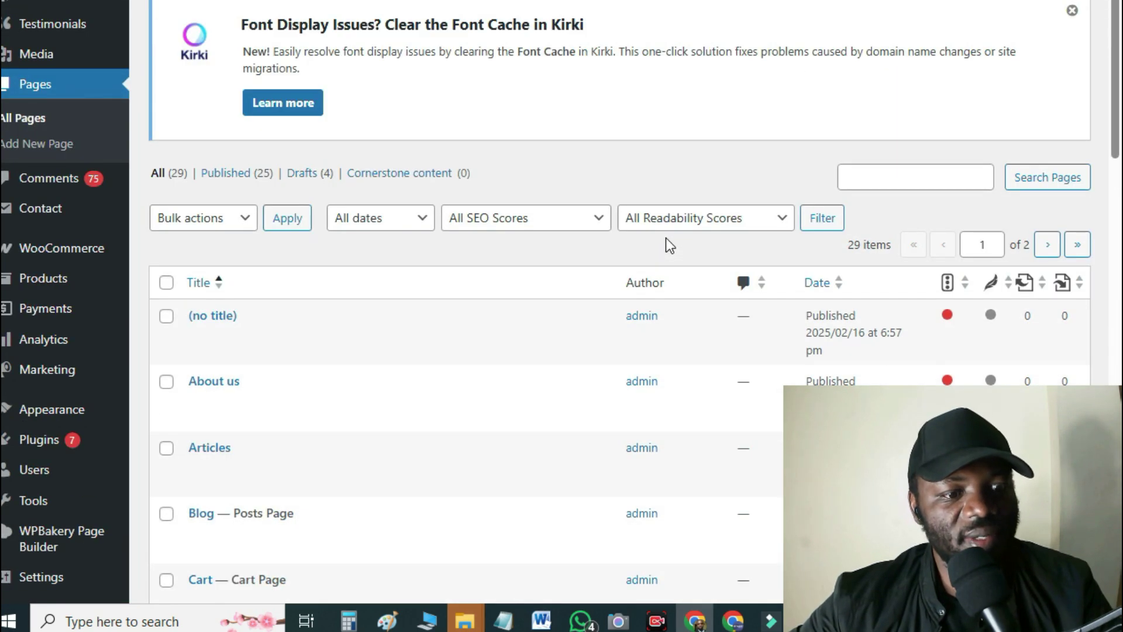
right_click(326, 470)
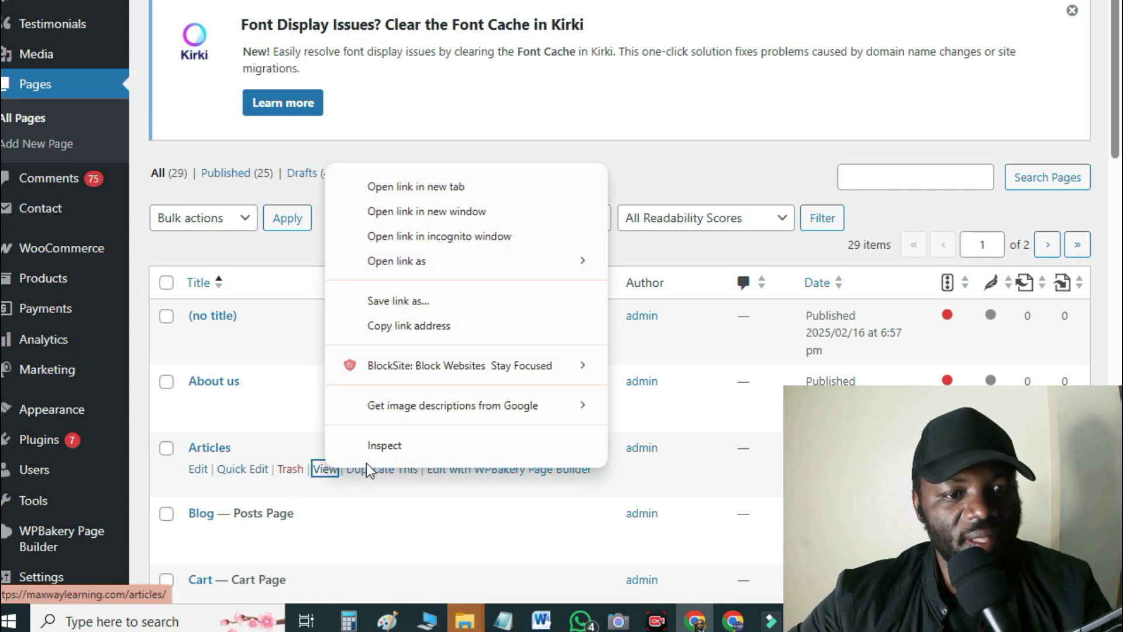
left_click(476, 187)
key("ctrl+Tab")
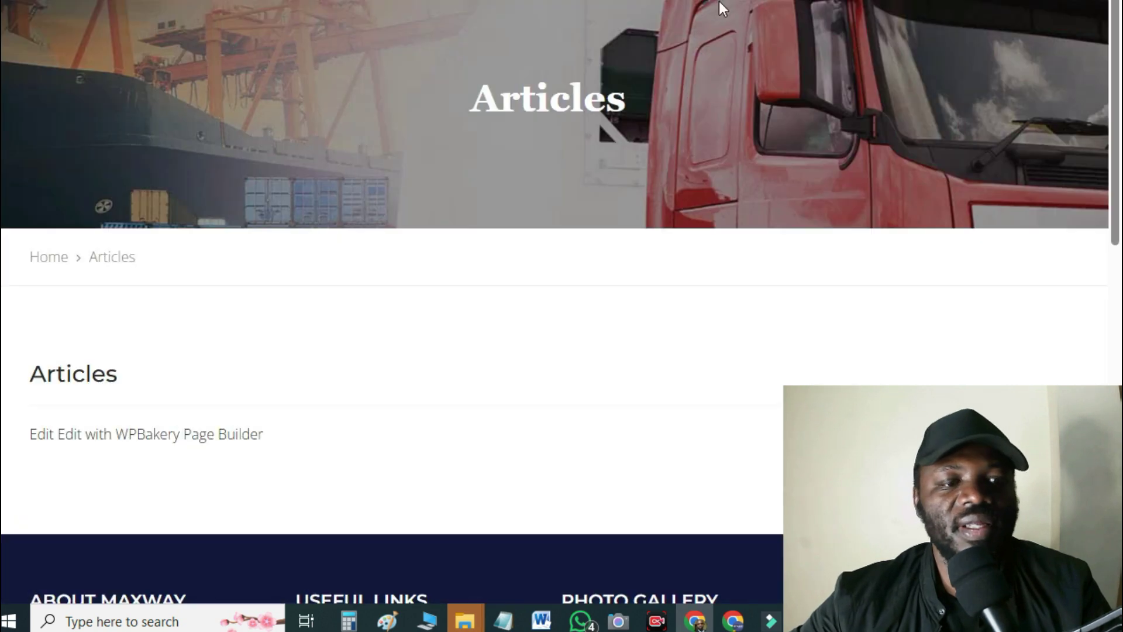
scroll(886, 221, "down", 4)
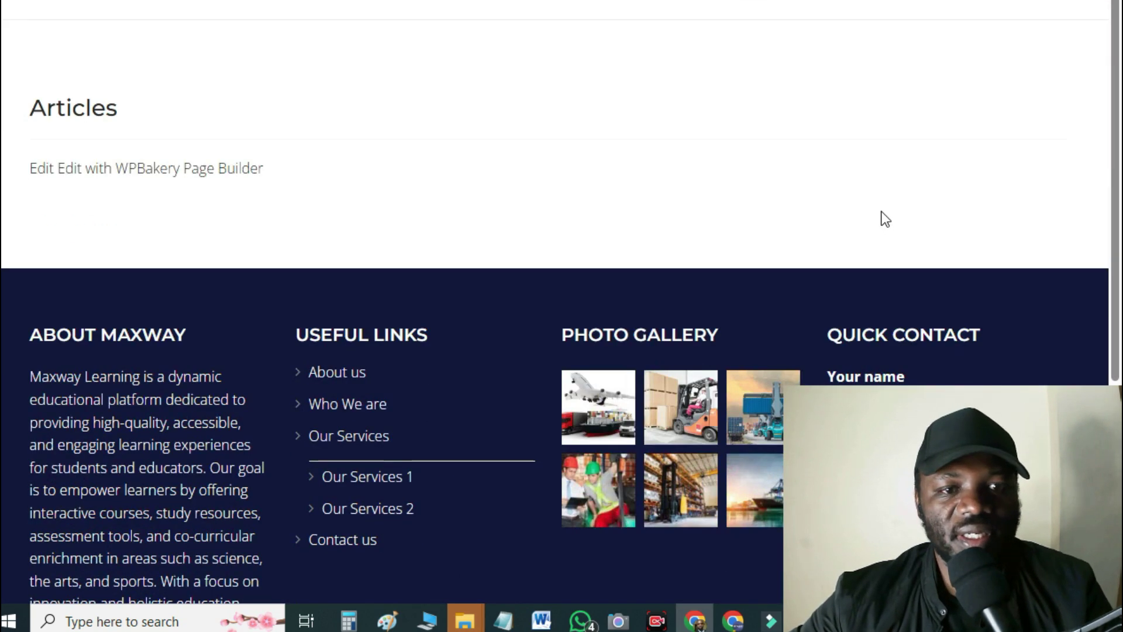
scroll(882, 213, "up", 4)
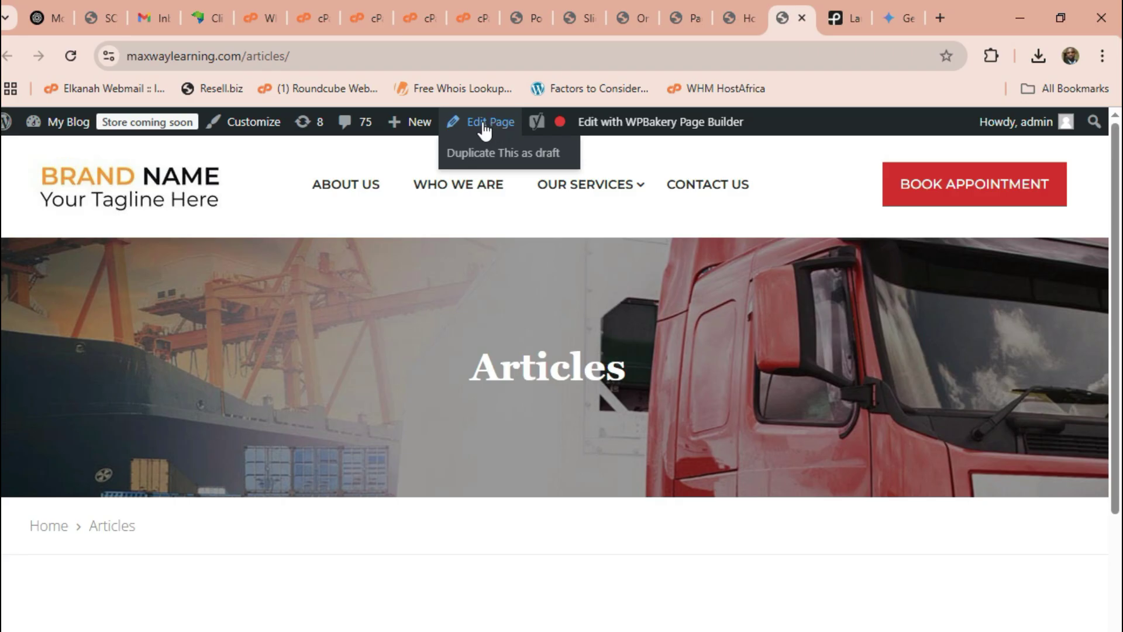
Open the Articles page in the editor and start it with a WPBakery Blank Layout.
left_click(490, 127)
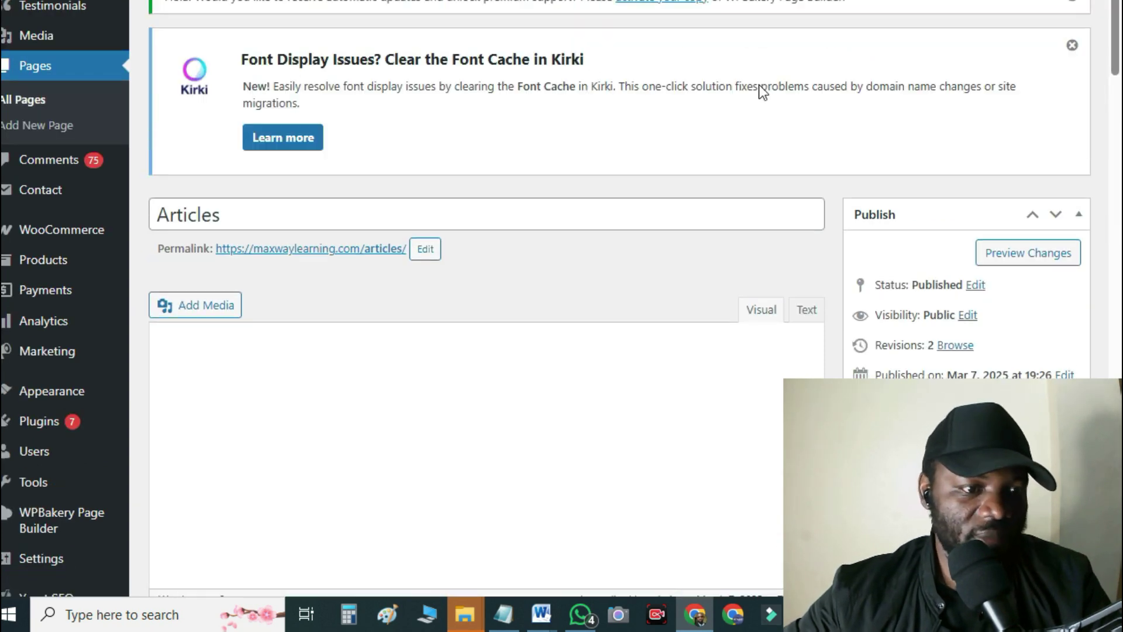
scroll(767, 82, "down", 5)
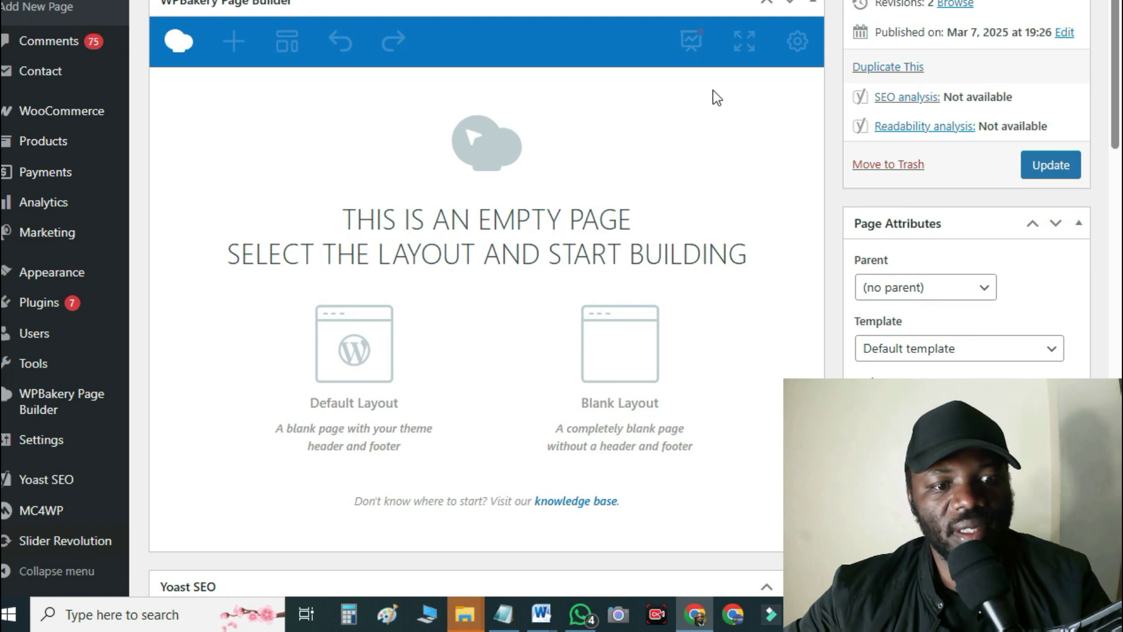
scroll(712, 91, "down", 2)
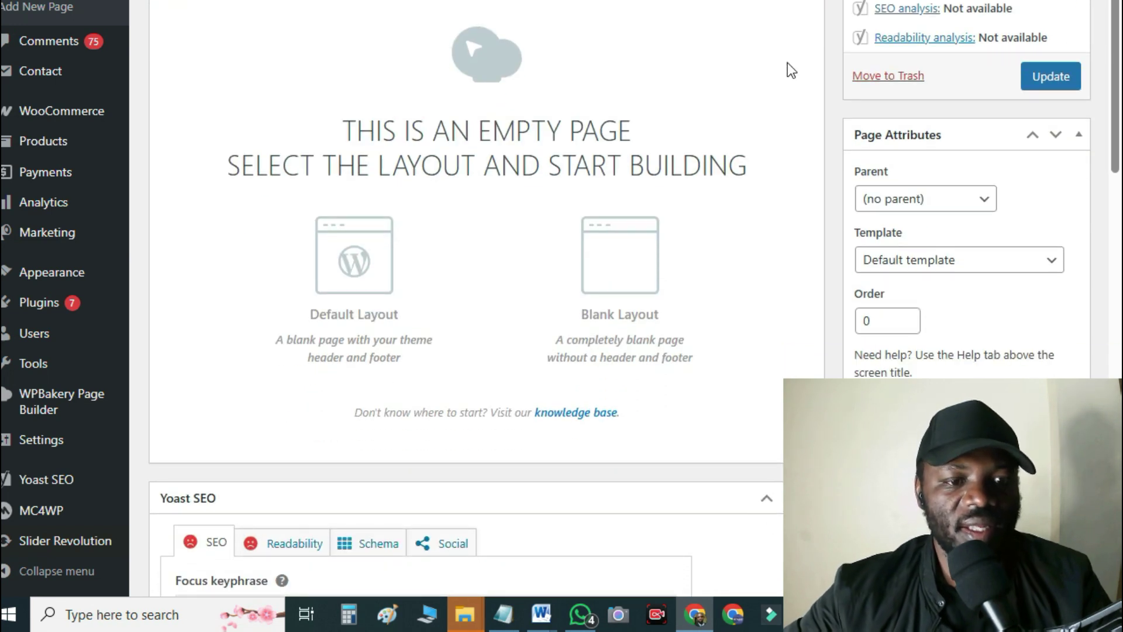
scroll(792, 125, "down", 3)
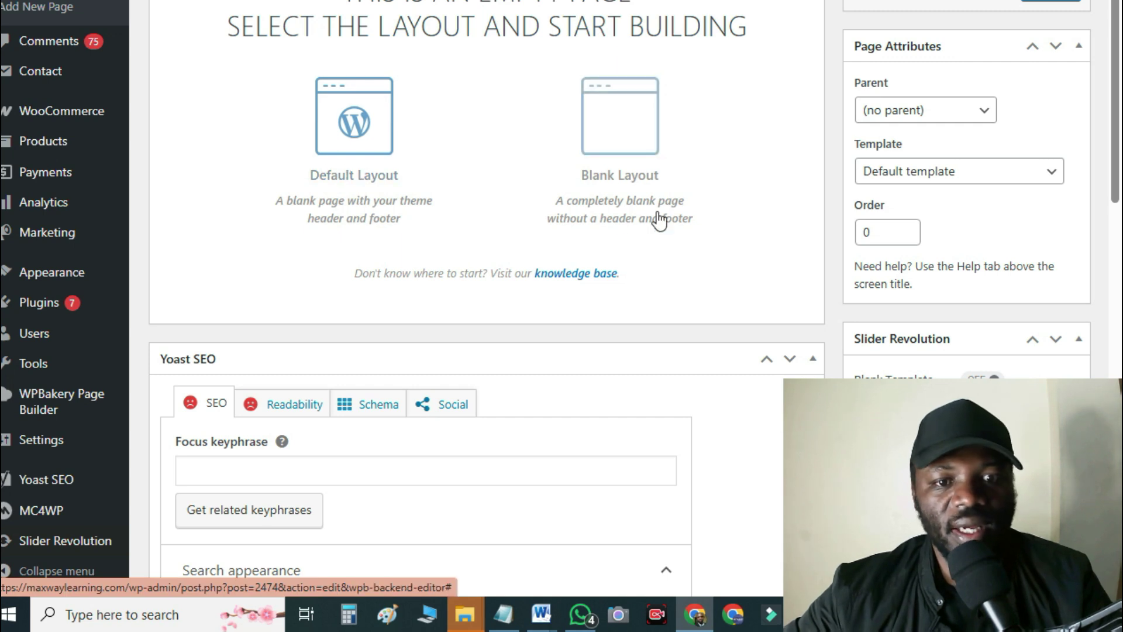
left_click(611, 164)
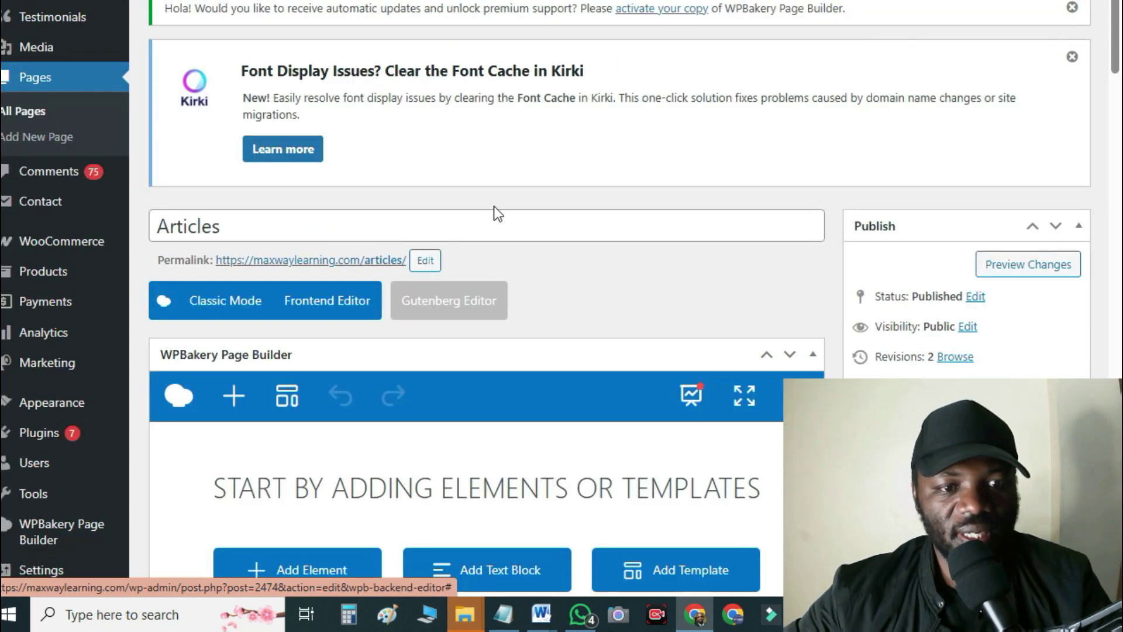
scroll(643, 234, "down", 5)
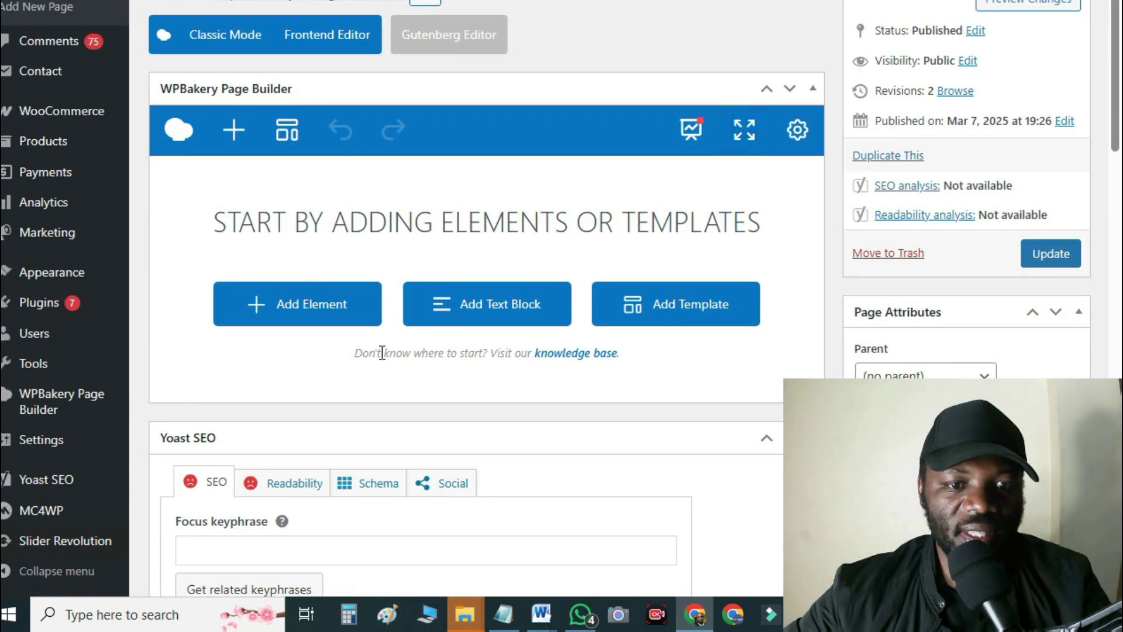
Add a Post Grid element, found by searching 'posts', and set its Total items to 12.
left_click(304, 308)
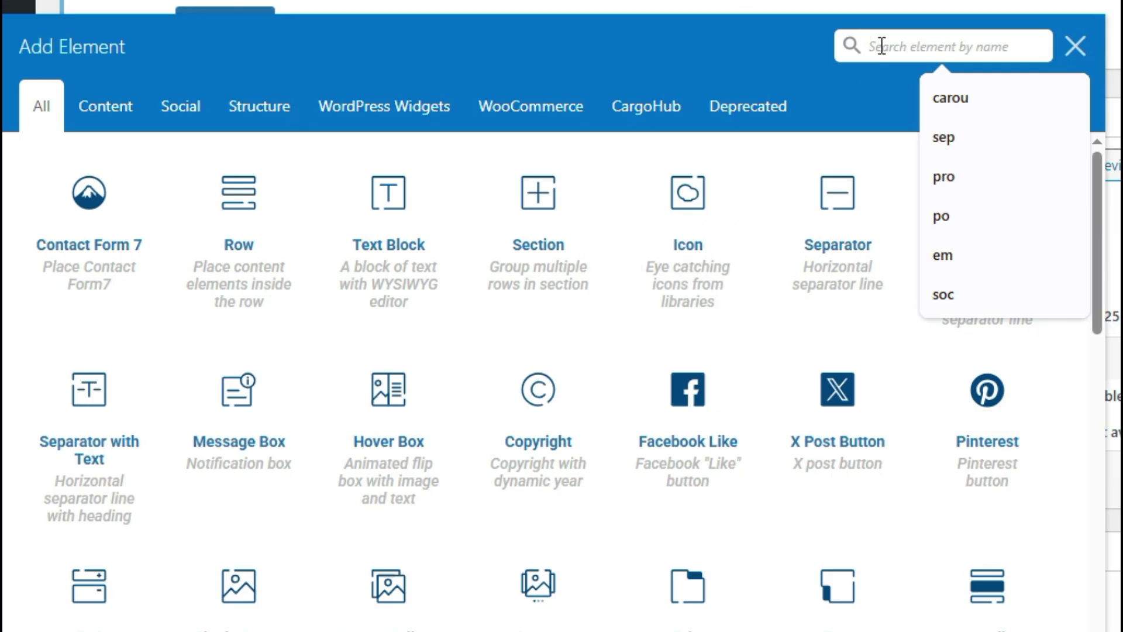
type("posts")
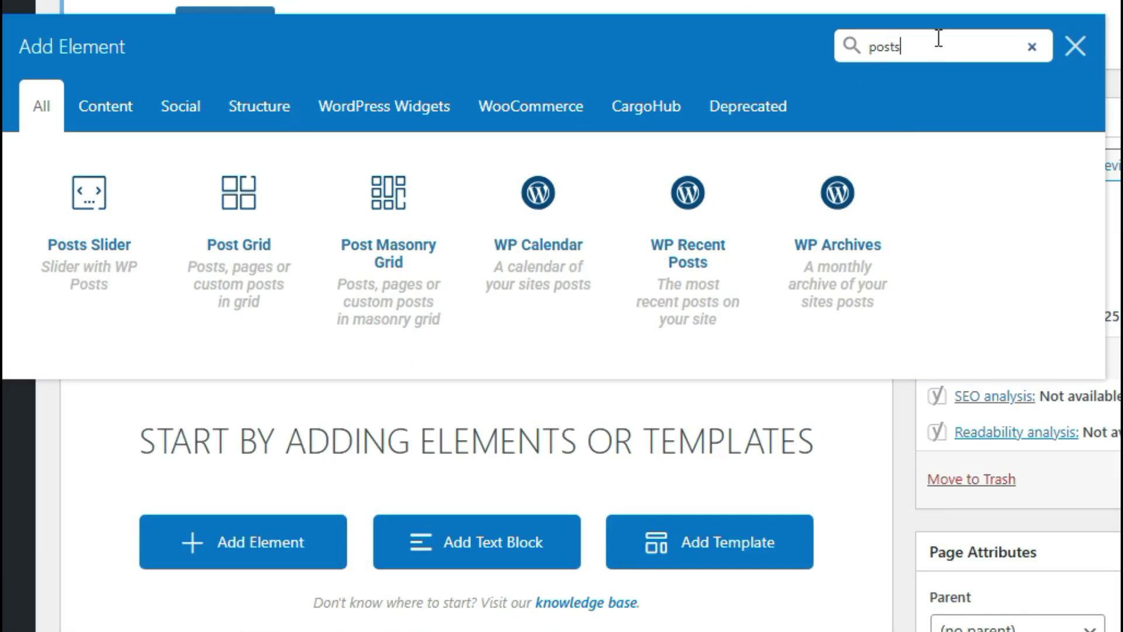
left_click(226, 233)
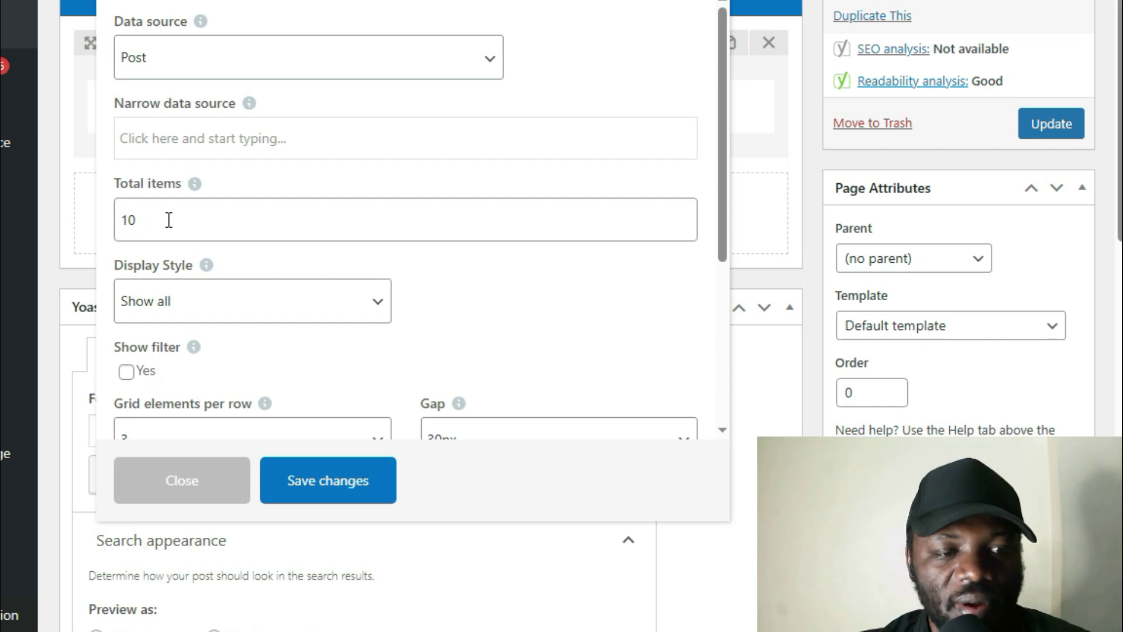
left_click_drag(169, 220, 117, 224)
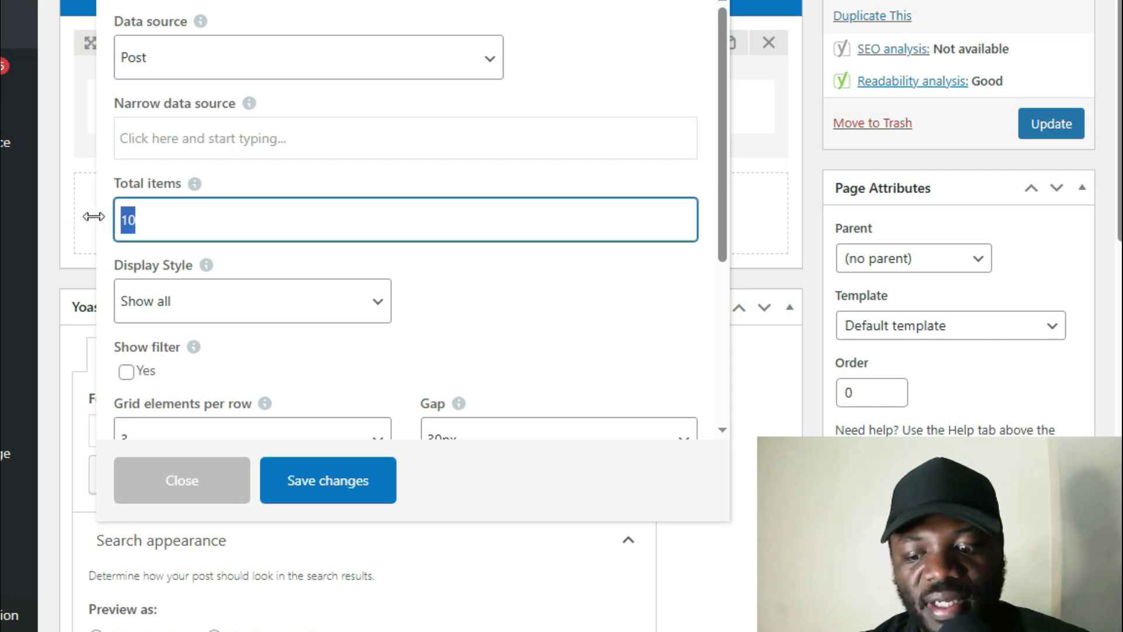
type("12")
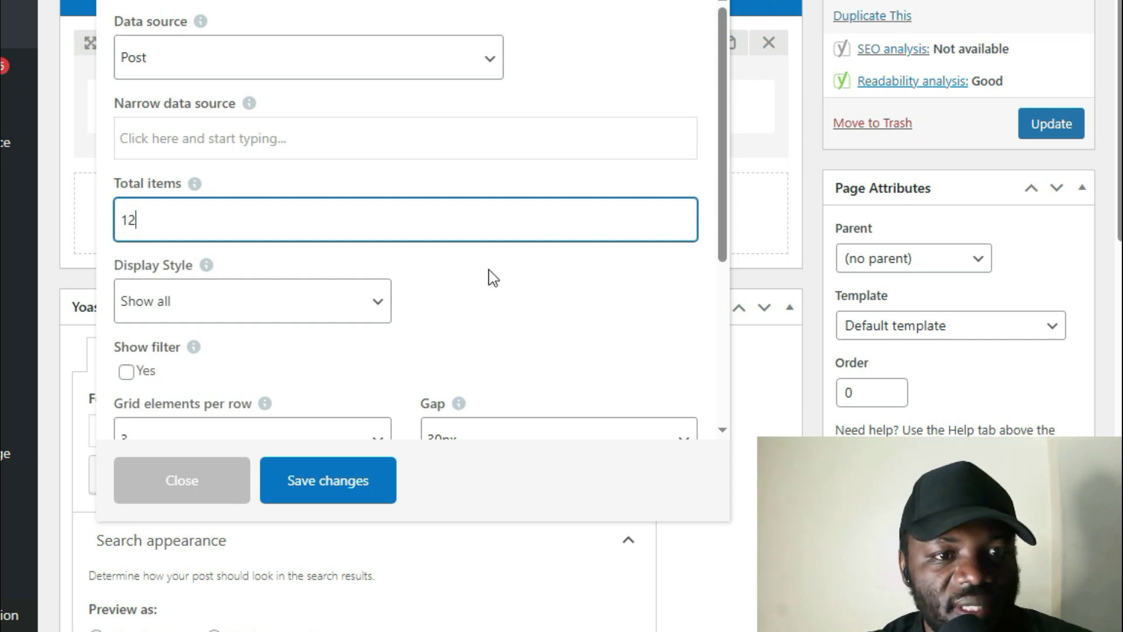
scroll(486, 276, "down", 3)
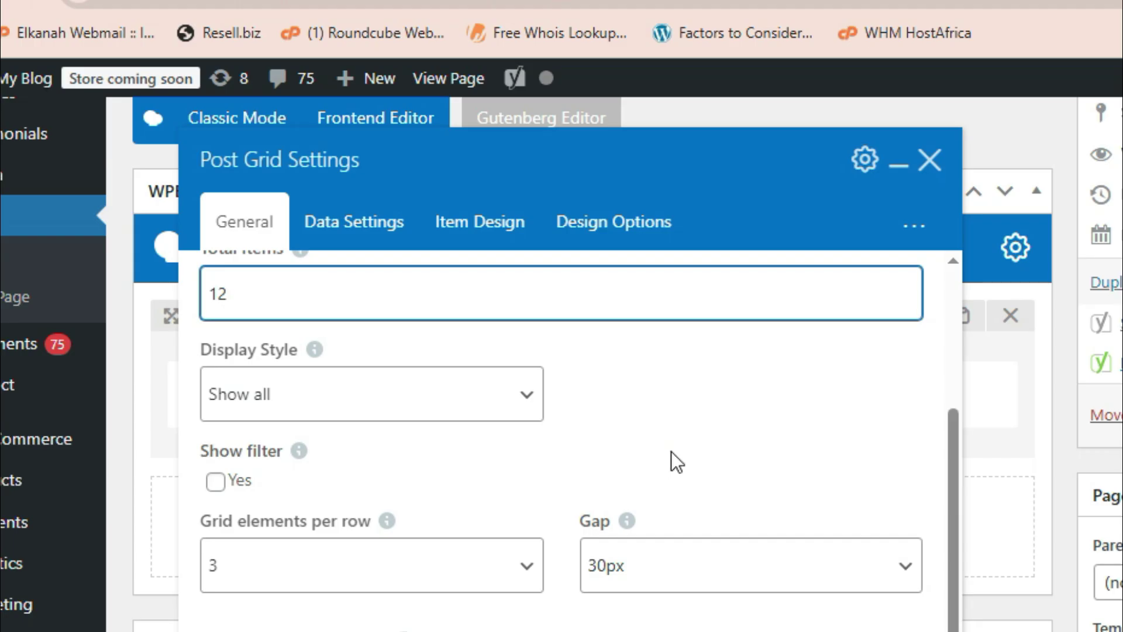
scroll(730, 506, "down", 5)
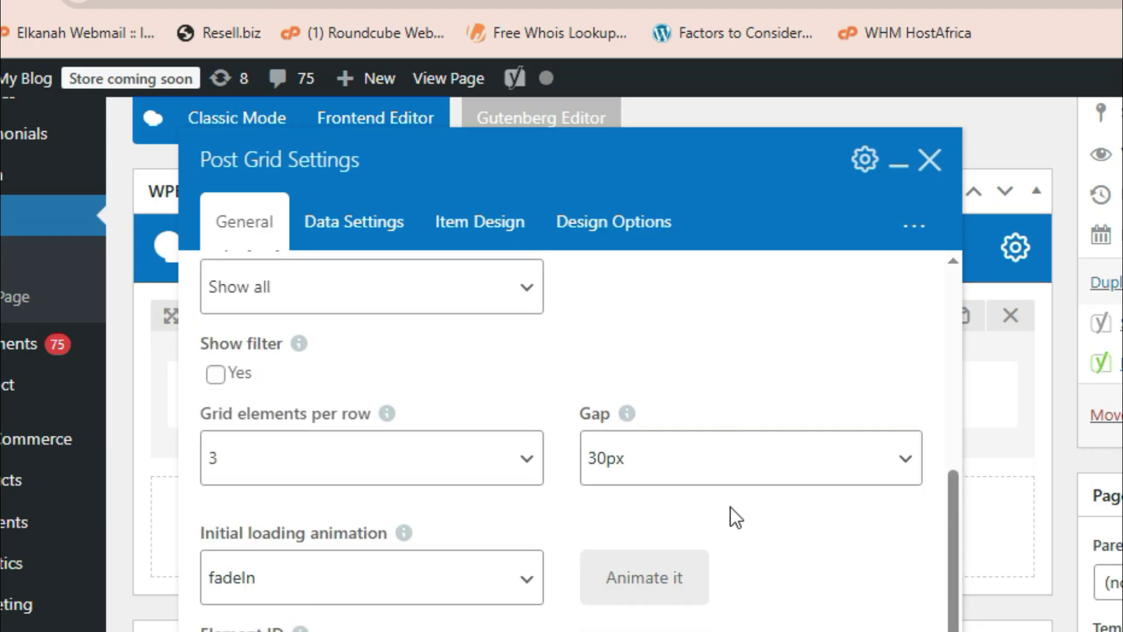
scroll(733, 507, "up", 5)
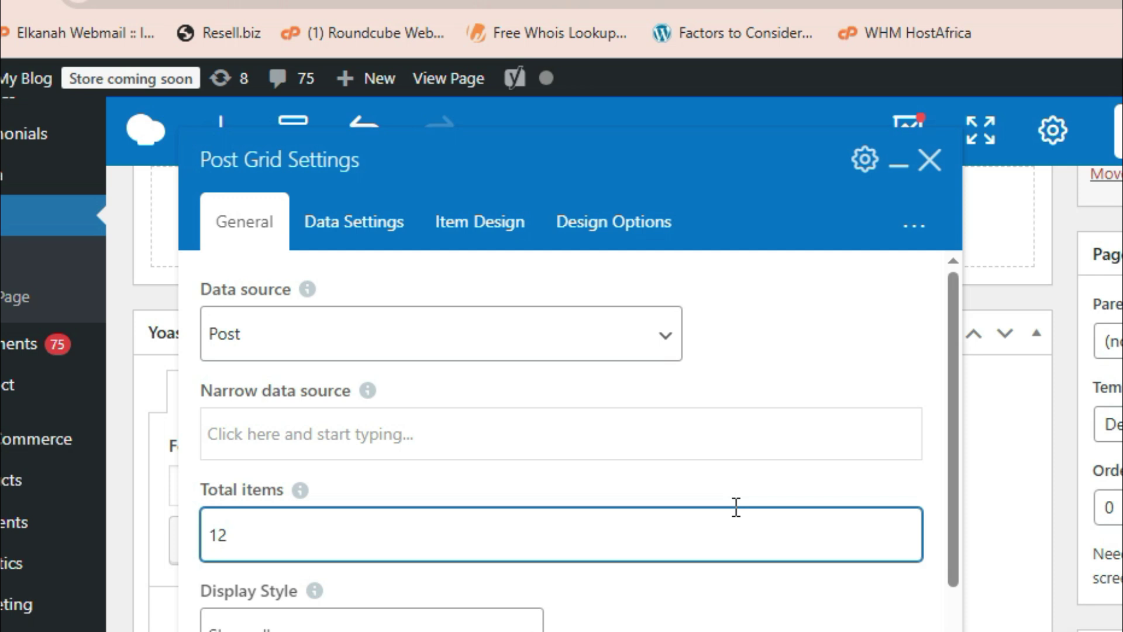
Review the Post Grid's data, item design and general settings, including 3 per row with a 30px gap, then close without changes.
left_click(355, 233)
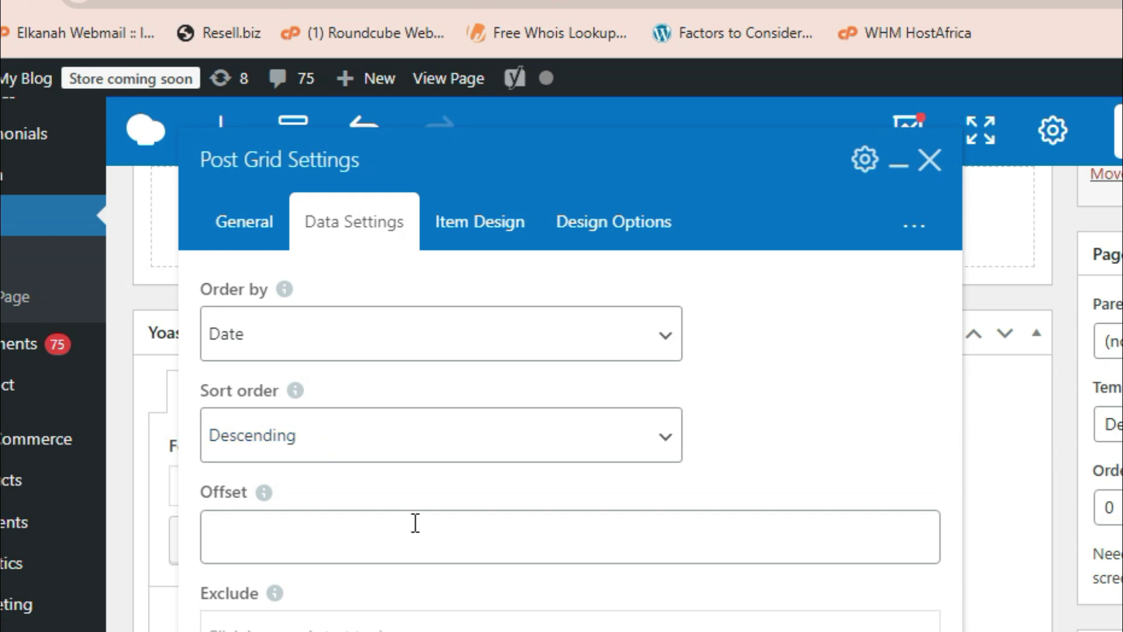
scroll(418, 523, "down", 5)
scroll(531, 450, "up", 10)
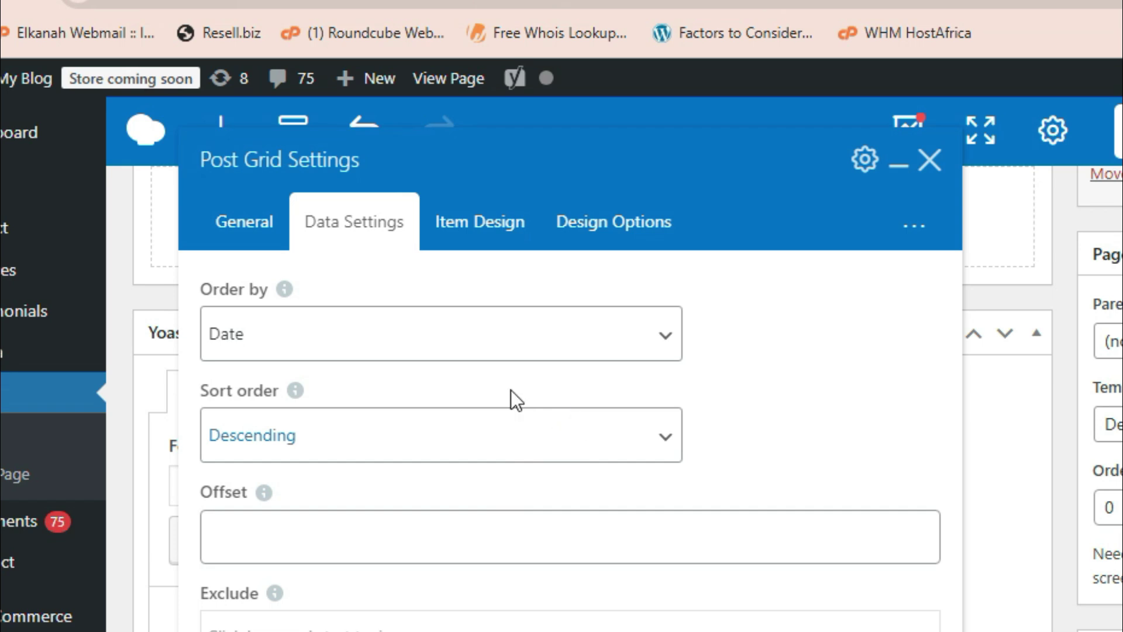
left_click(468, 228)
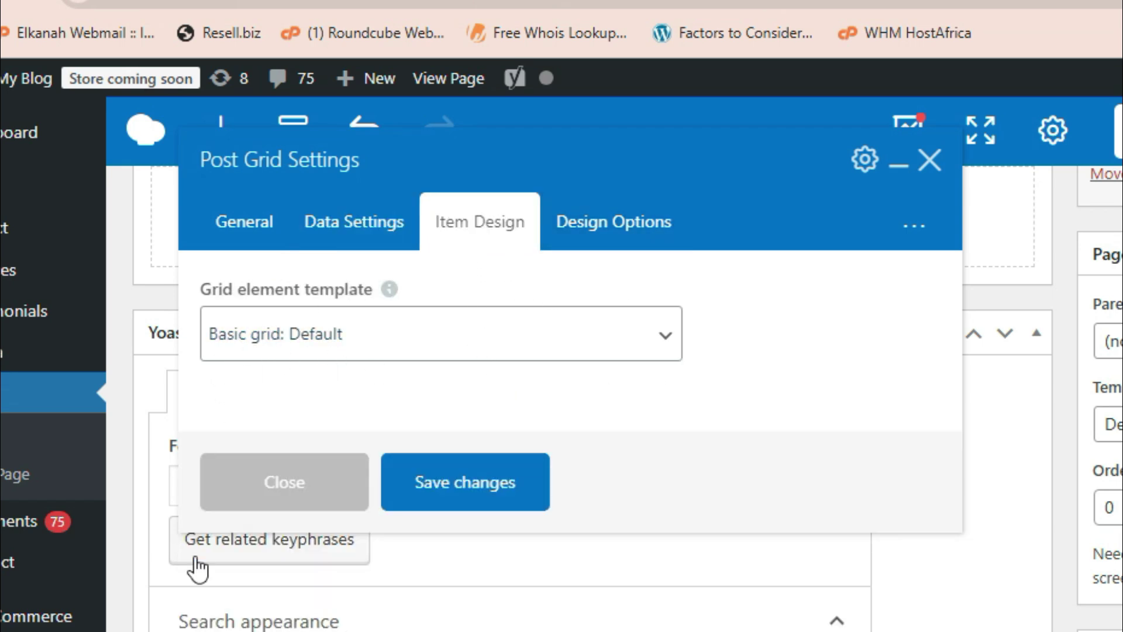
left_click(246, 241)
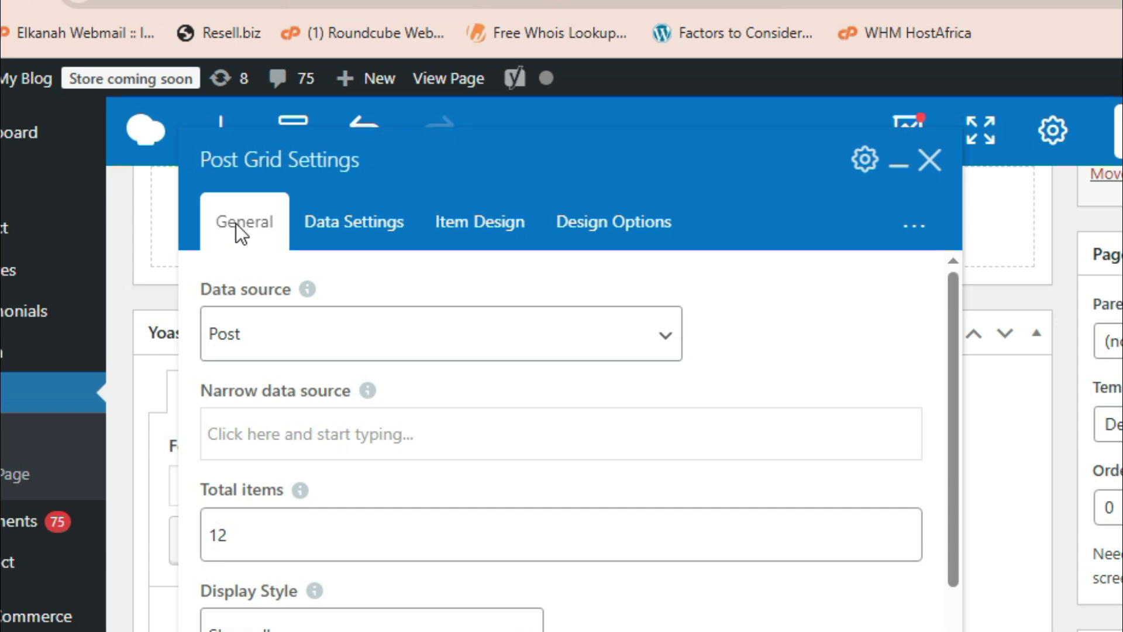
left_click(404, 436)
scroll(632, 574, "down", 2)
scroll(662, 567, "down", 2)
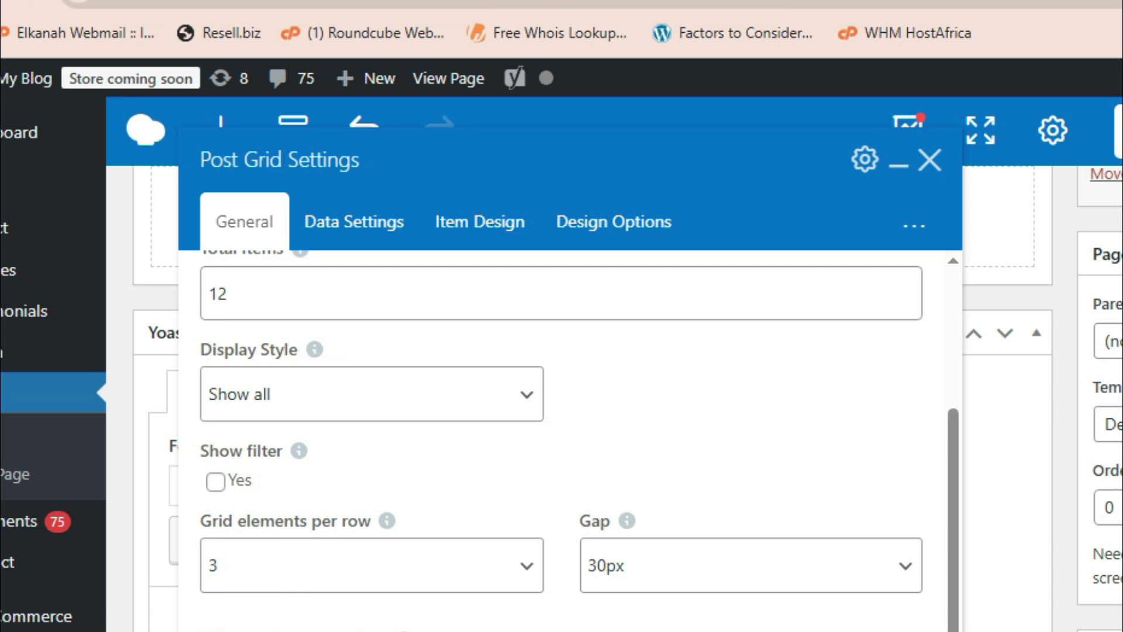
scroll(473, 605, "down", 2)
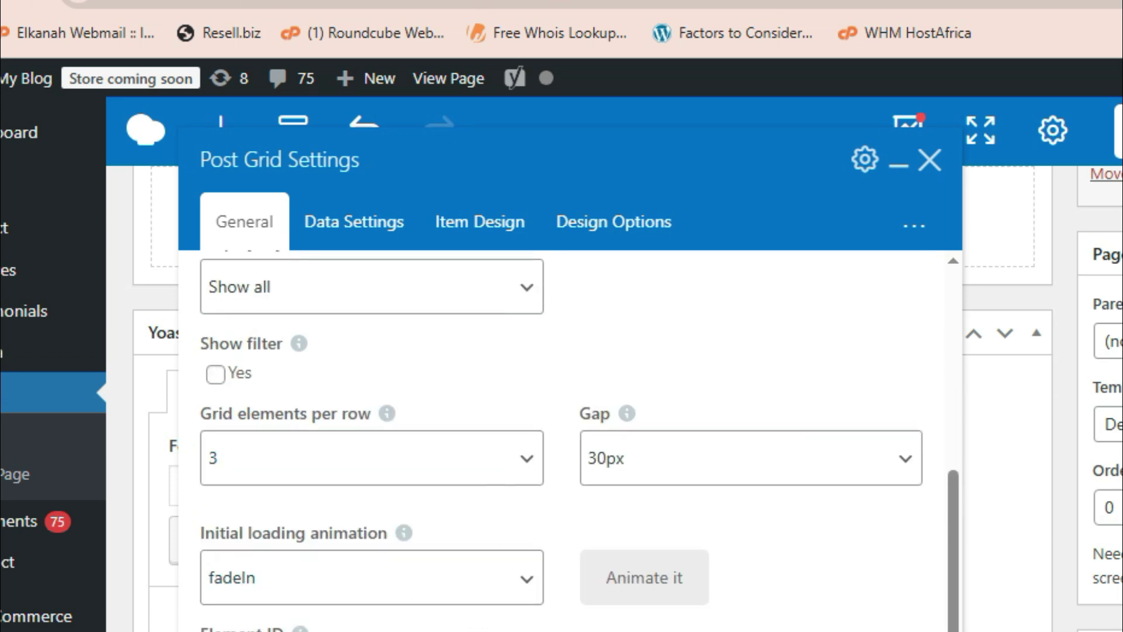
key("Escape")
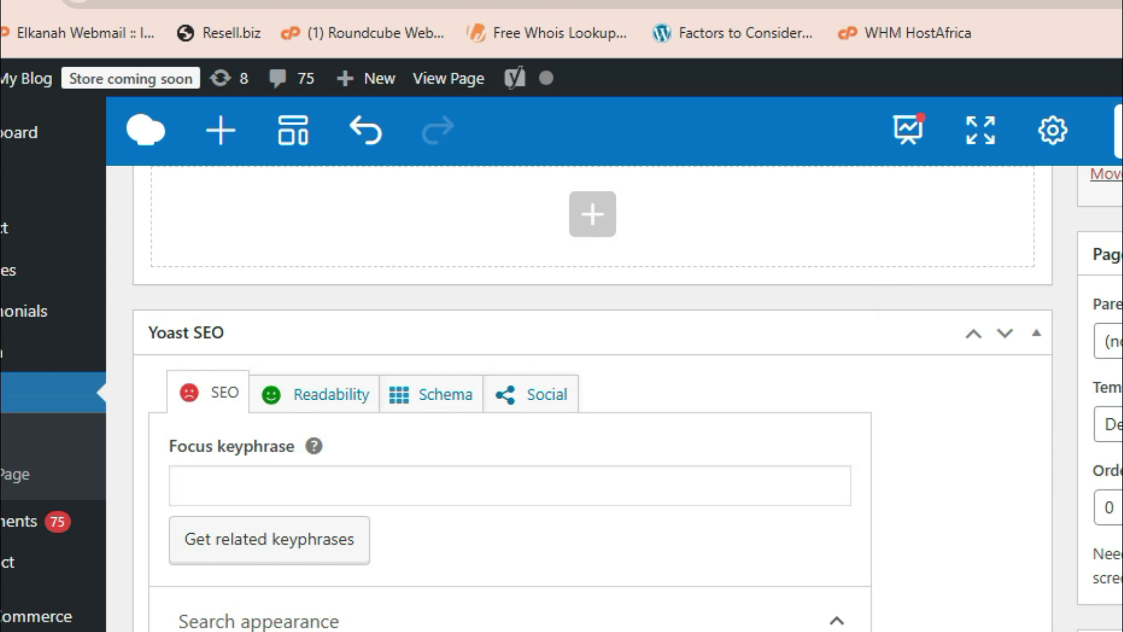
scroll(585, 398, "up", 5)
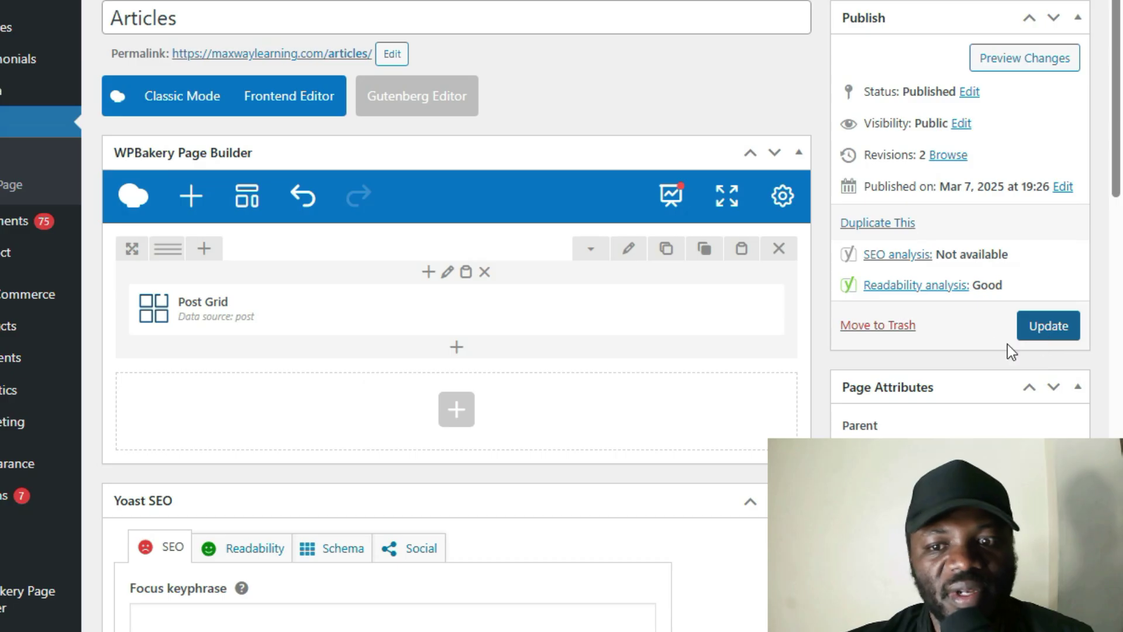
Update the Articles page and view it live in a new tab as a three-column post grid.
left_click(1047, 326)
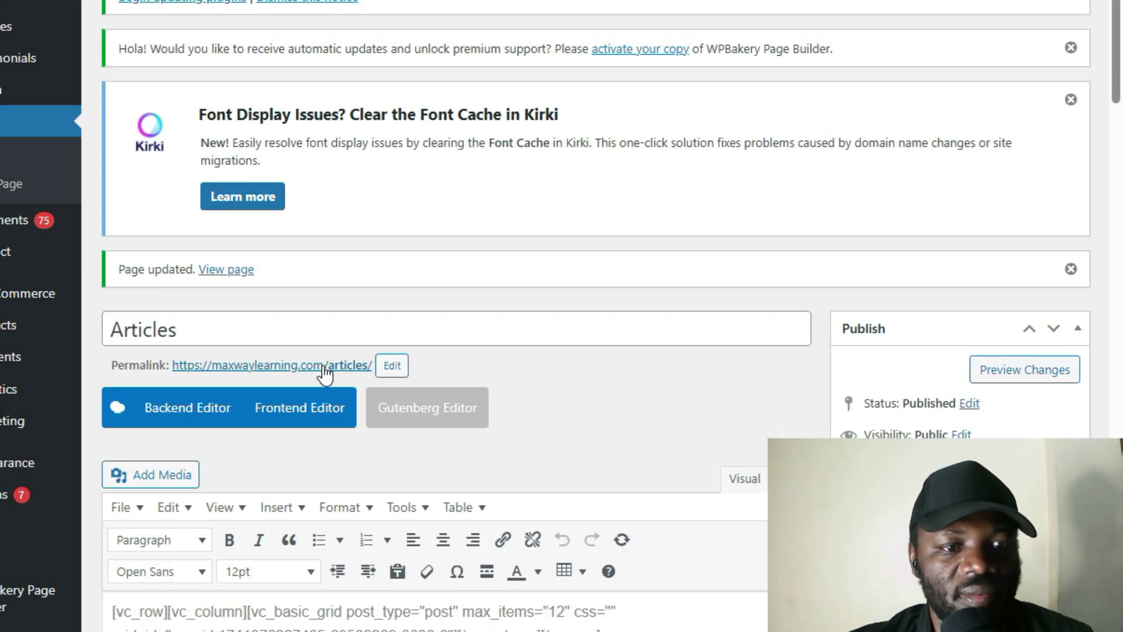
right_click(322, 365)
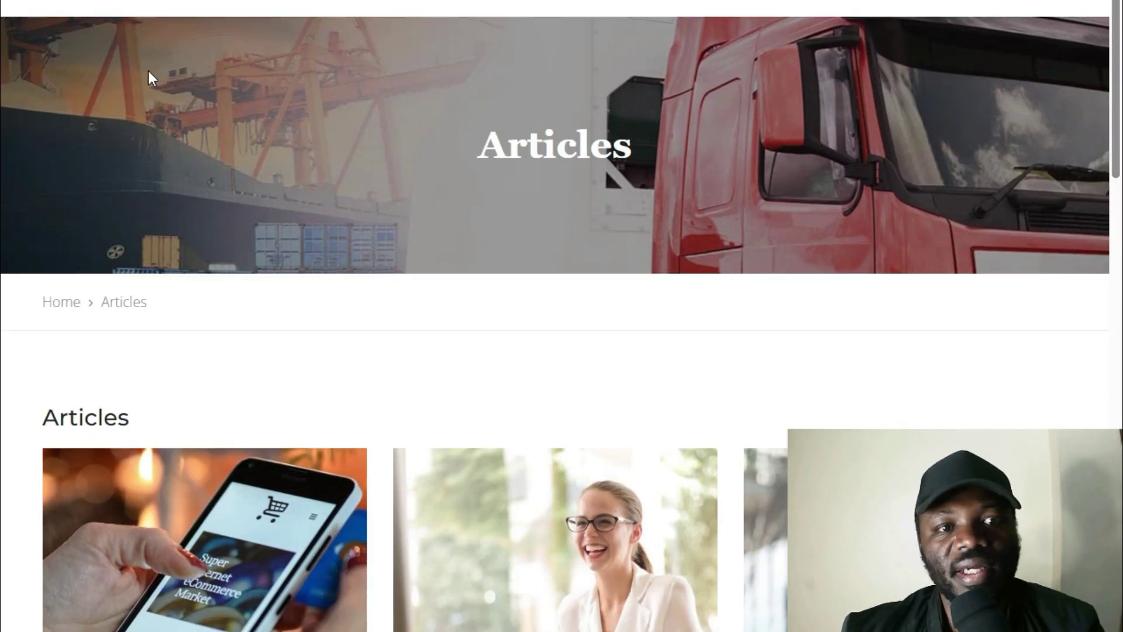
left_click_drag(153, 82, 869, 181)
scroll(784, 263, "down", 13)
scroll(766, 263, "up", 7)
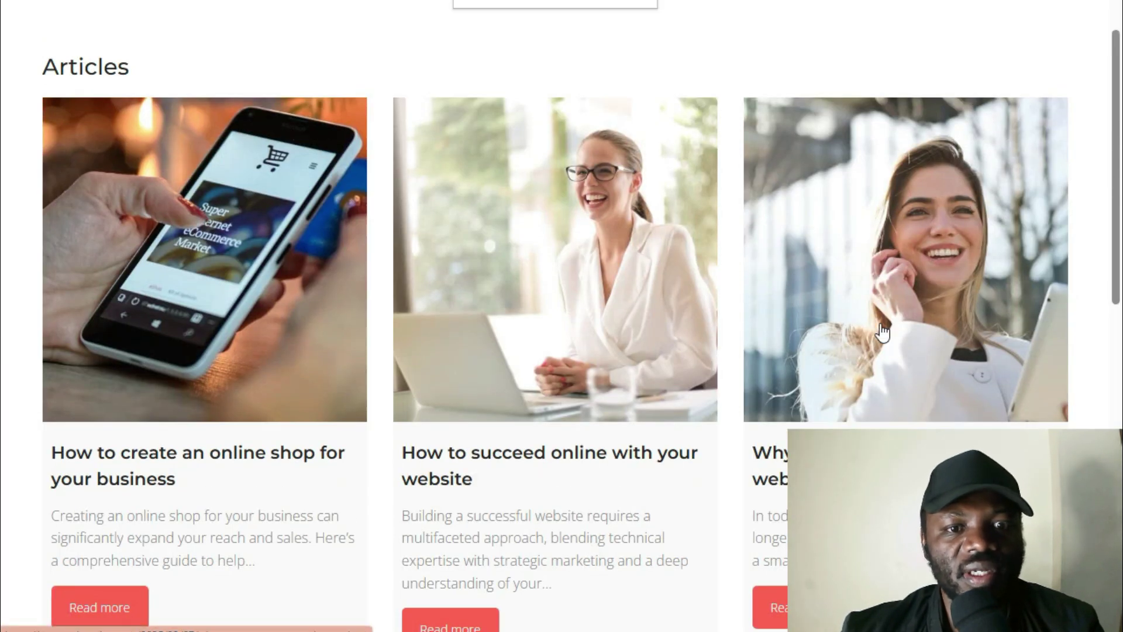
scroll(847, 374, "up", 2)
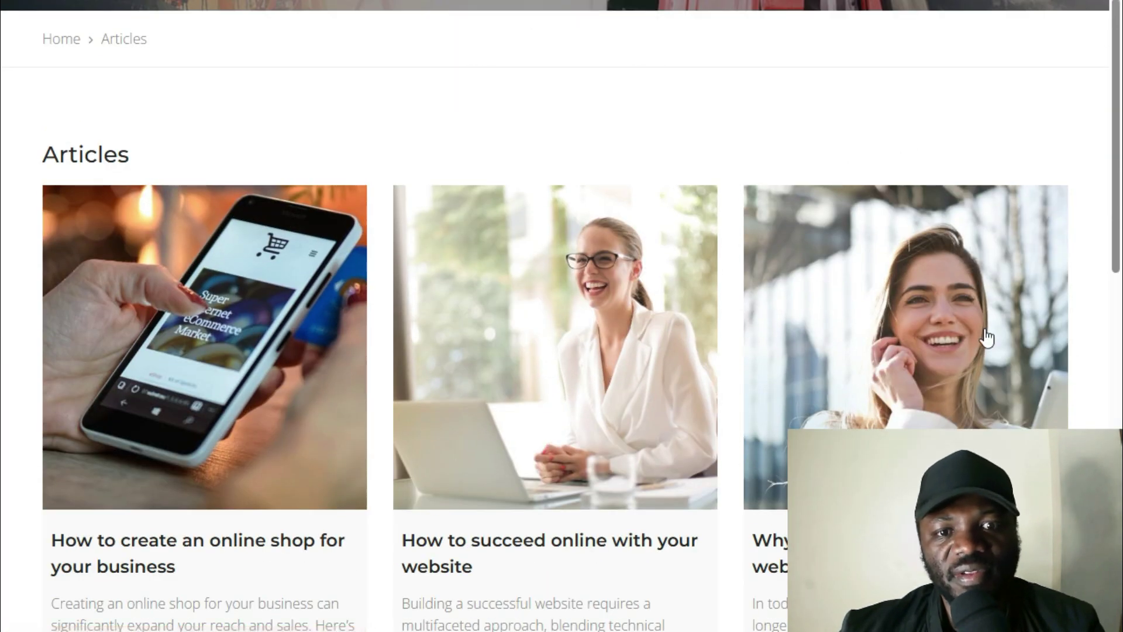
scroll(995, 346, "down", 8)
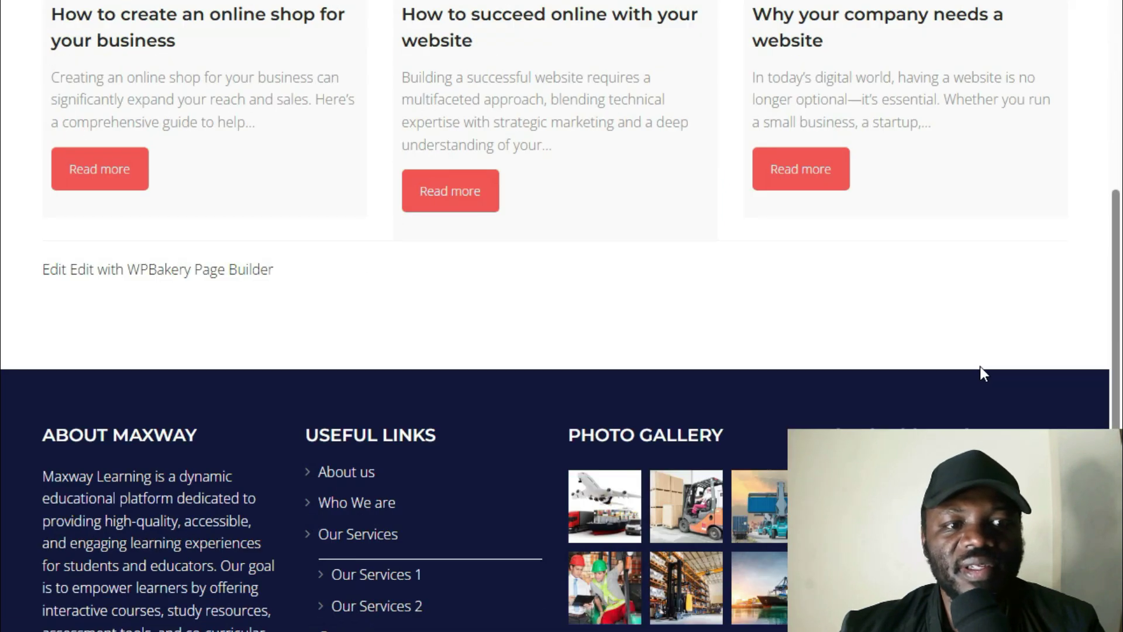
scroll(982, 372, "up", 10)
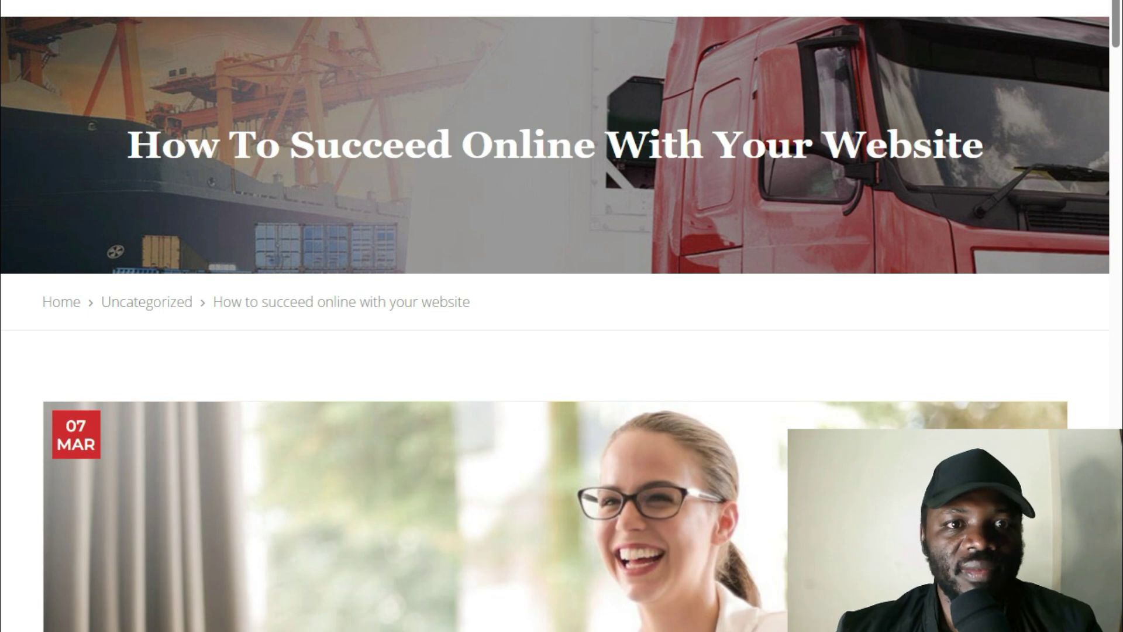
In Appearance > Menus, add the Articles page to the Service Menu.
left_click(555, 1)
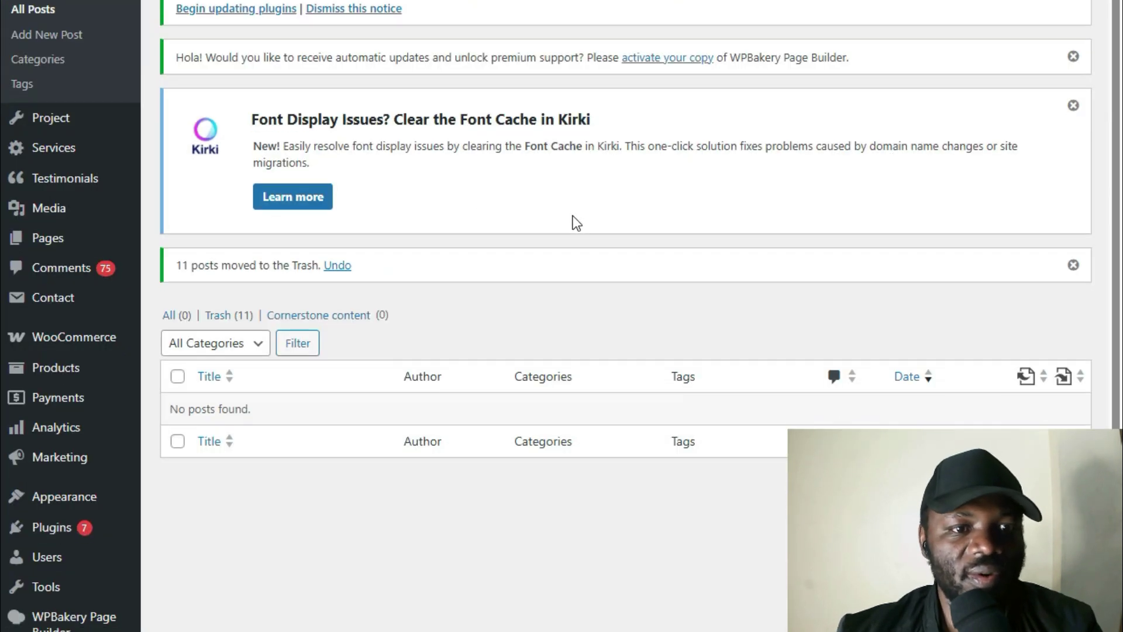
scroll(573, 226, "down", 2)
scroll(573, 226, "up", 3)
scroll(573, 226, "down", 3)
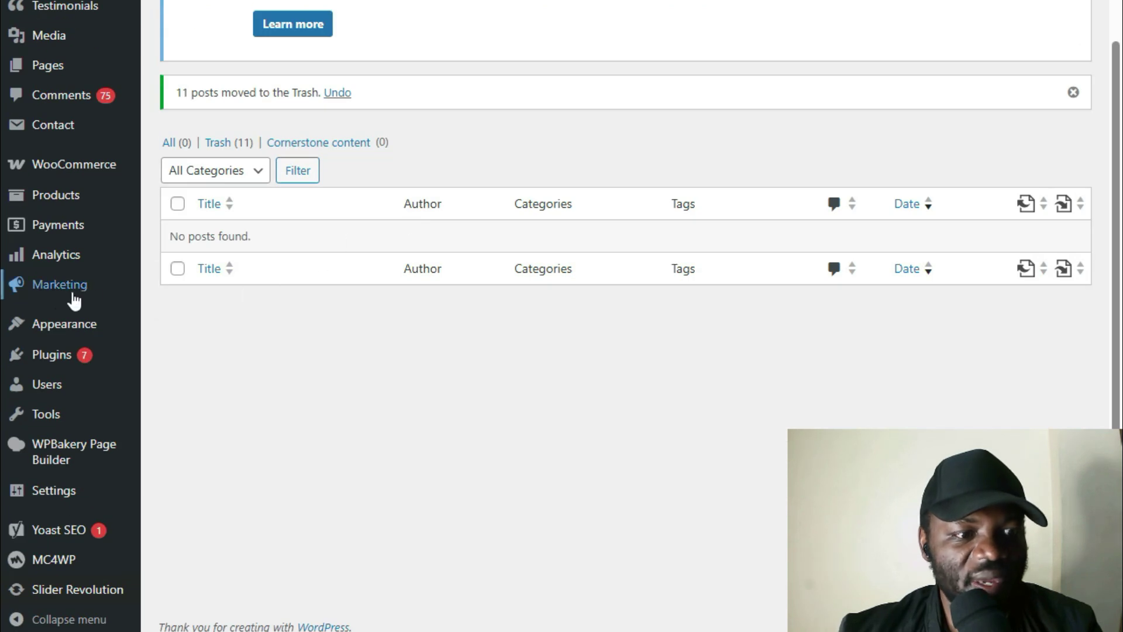
mouse_move(27, 328)
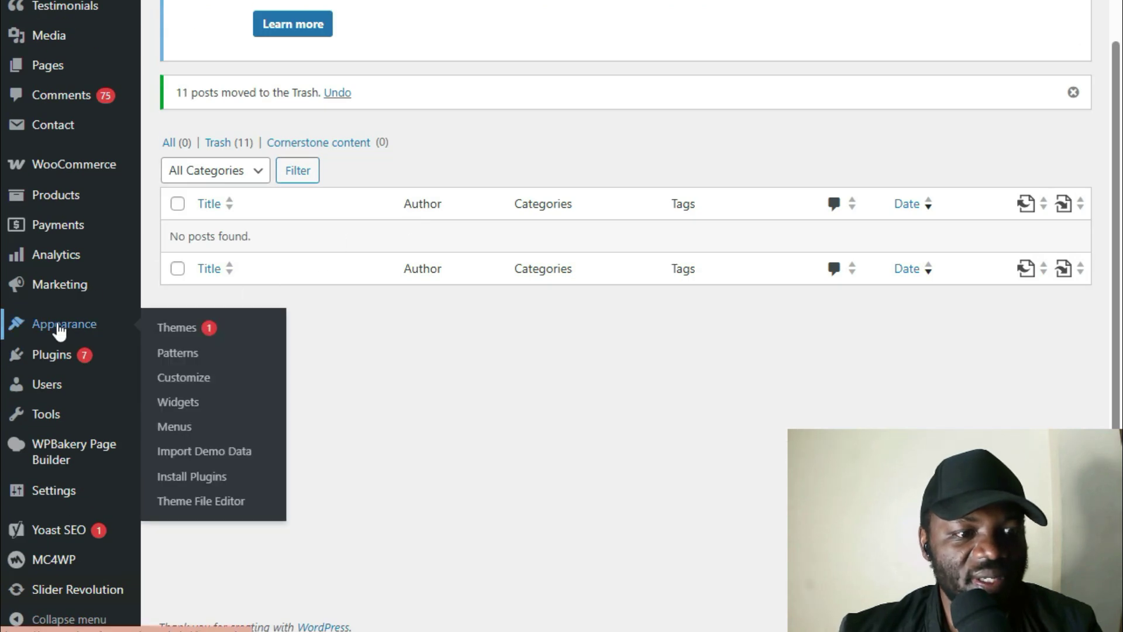
left_click(175, 431)
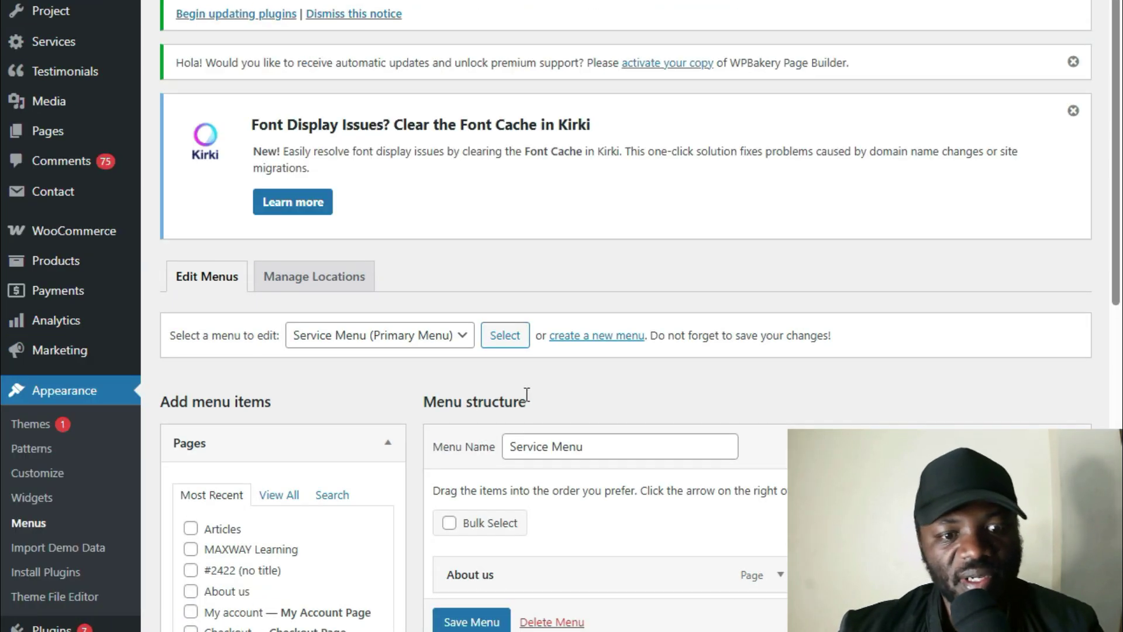
scroll(913, 240, "down", 5)
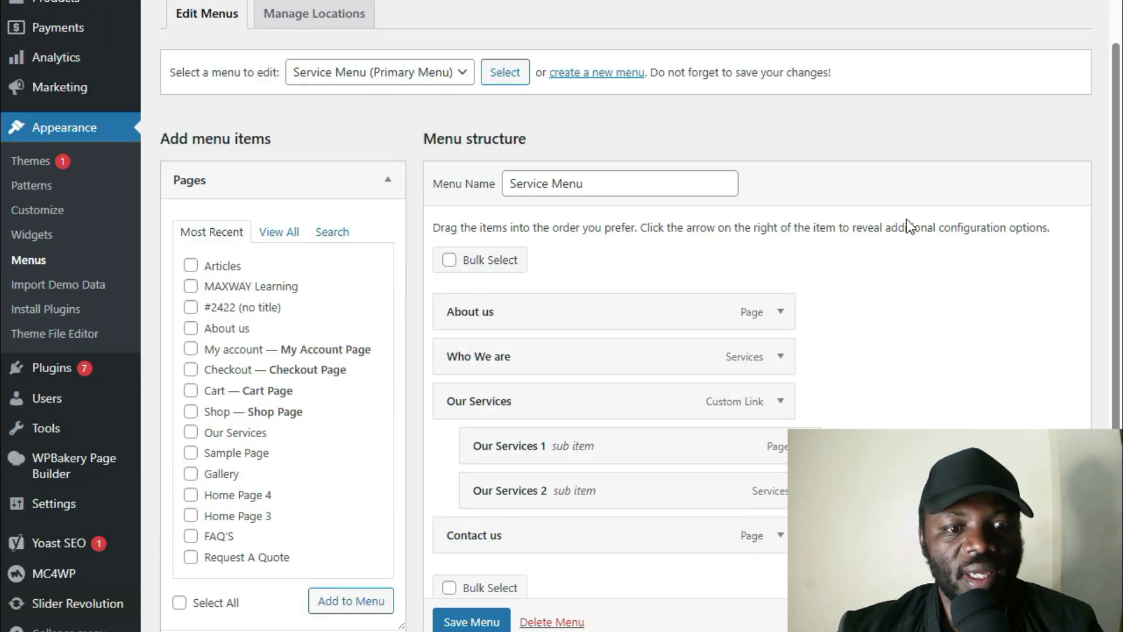
scroll(842, 231, "down", 5)
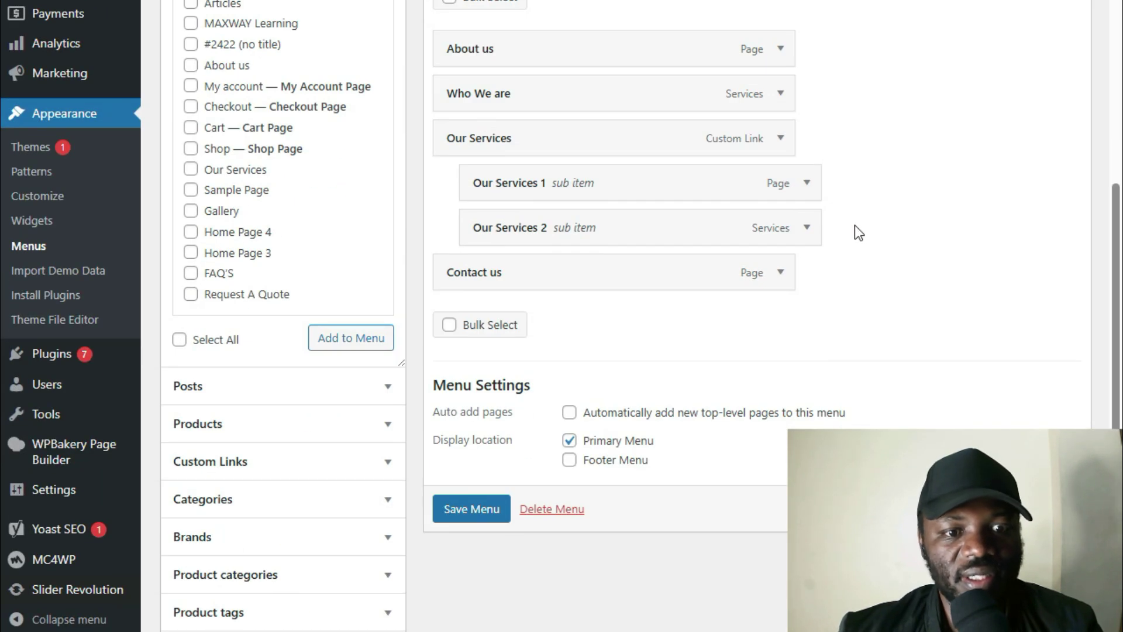
scroll(868, 226, "up", 2)
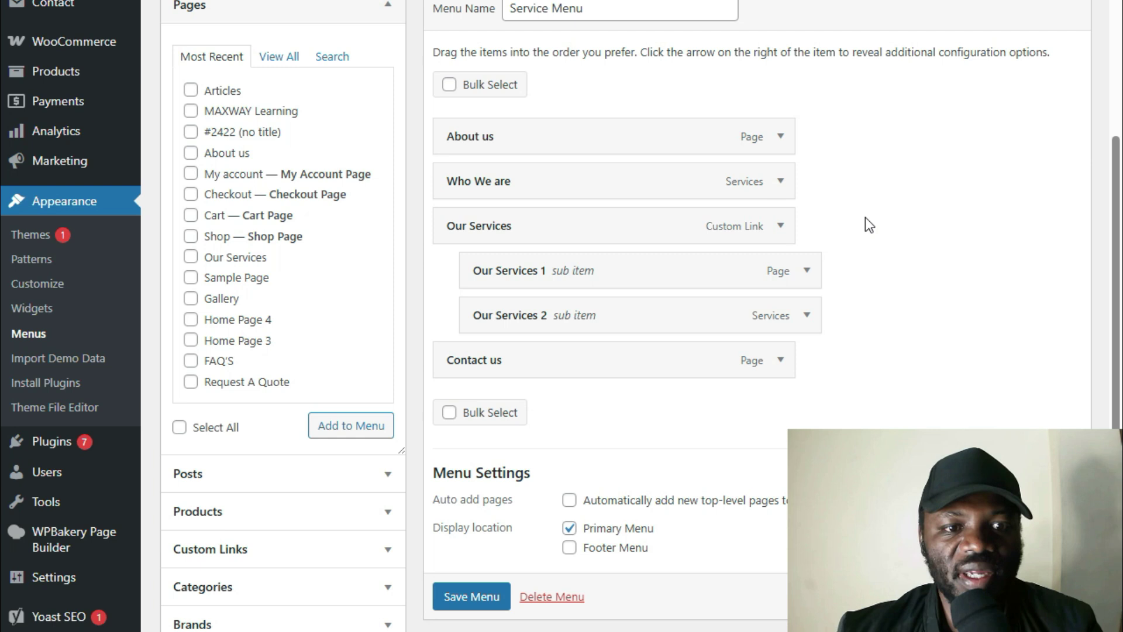
left_click(190, 90)
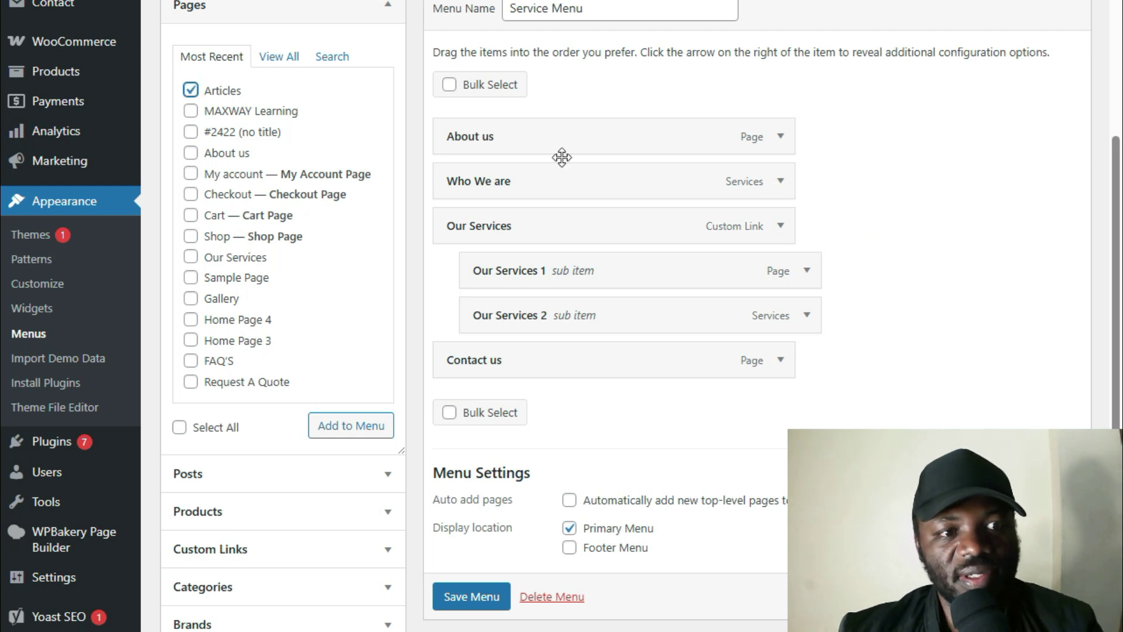
left_click(372, 420)
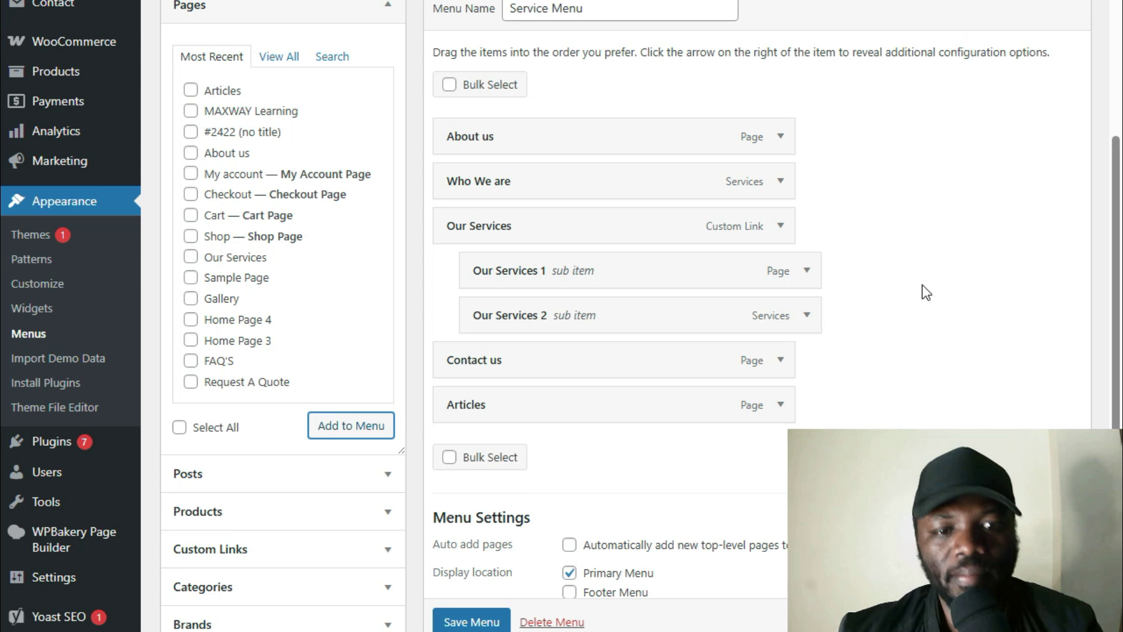
Rename the Articles menu item's navigation label to 'Blog' and save the menu.
left_click(781, 406)
left_click(459, 466)
double_click(476, 466)
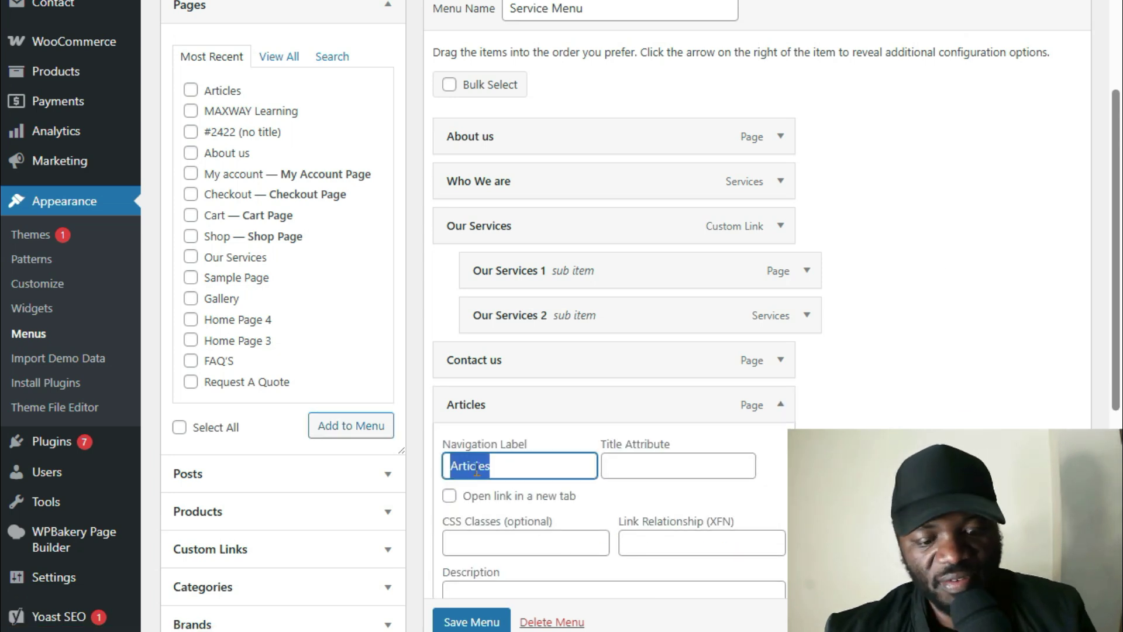
type("Blog")
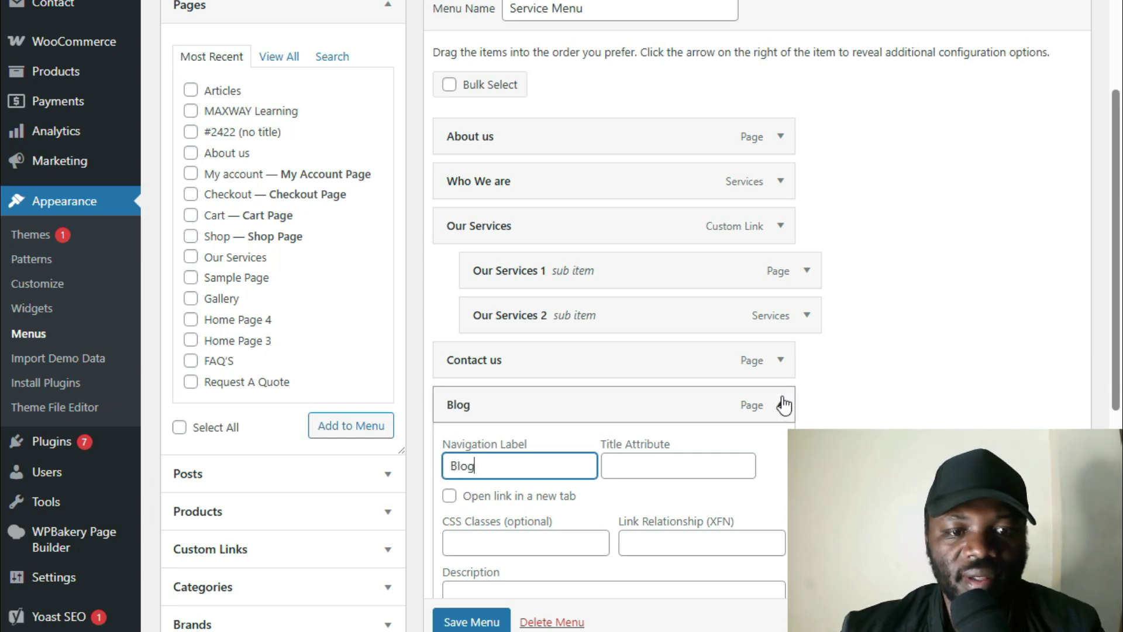
left_click(781, 405)
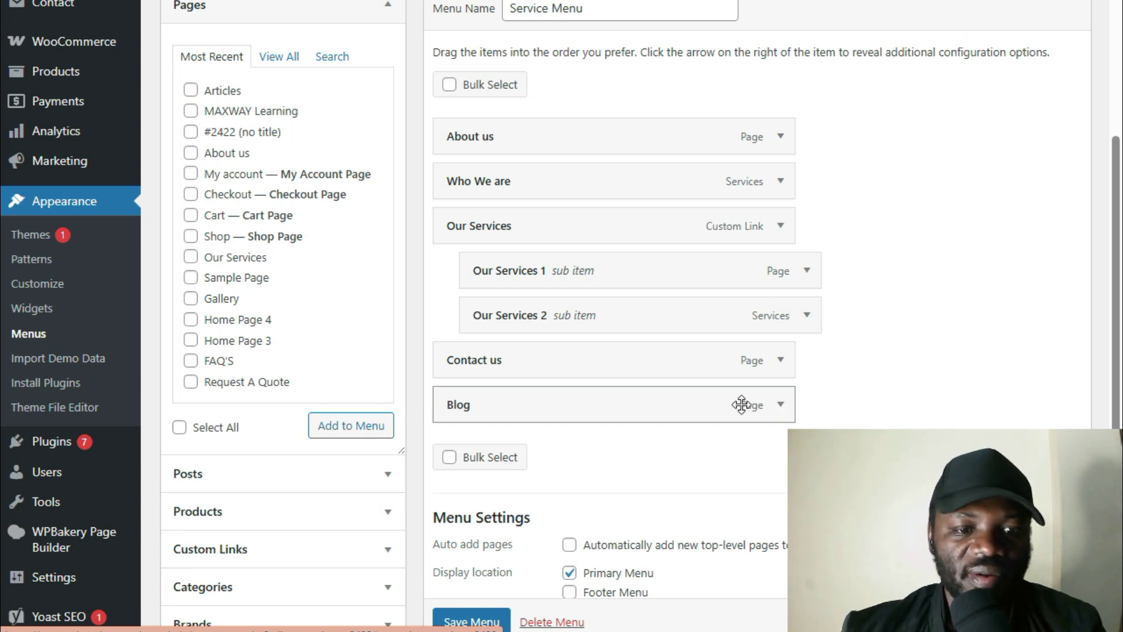
scroll(734, 404, "down", 3)
left_click(471, 477)
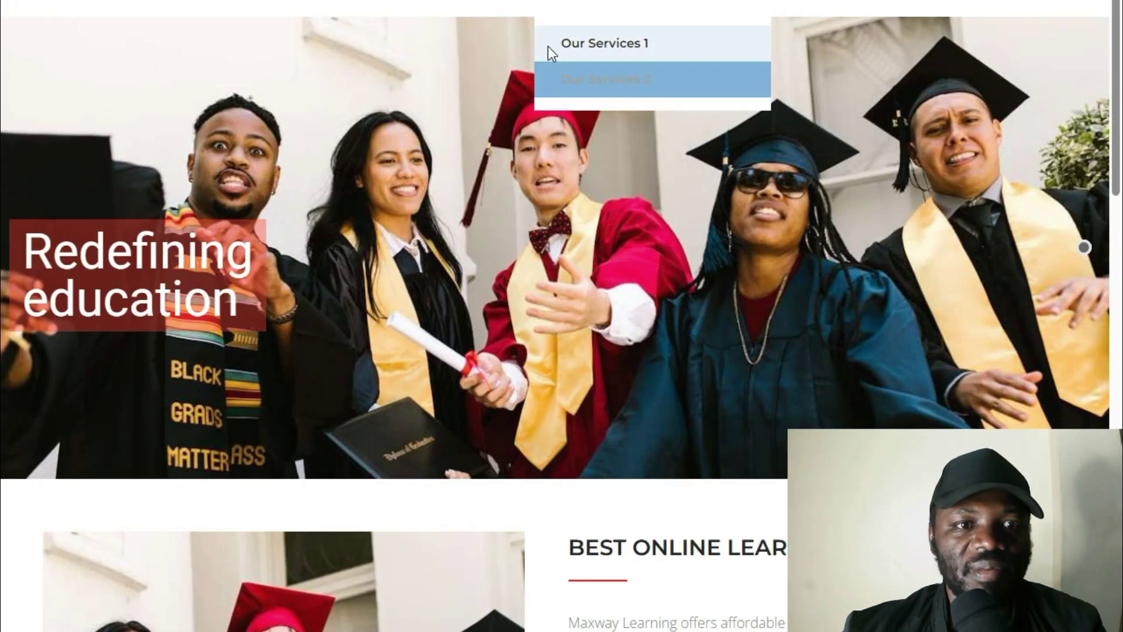
Reload the live site and follow the new BLOG header link to the Articles post grid.
right_click(457, 37)
left_click(515, 107)
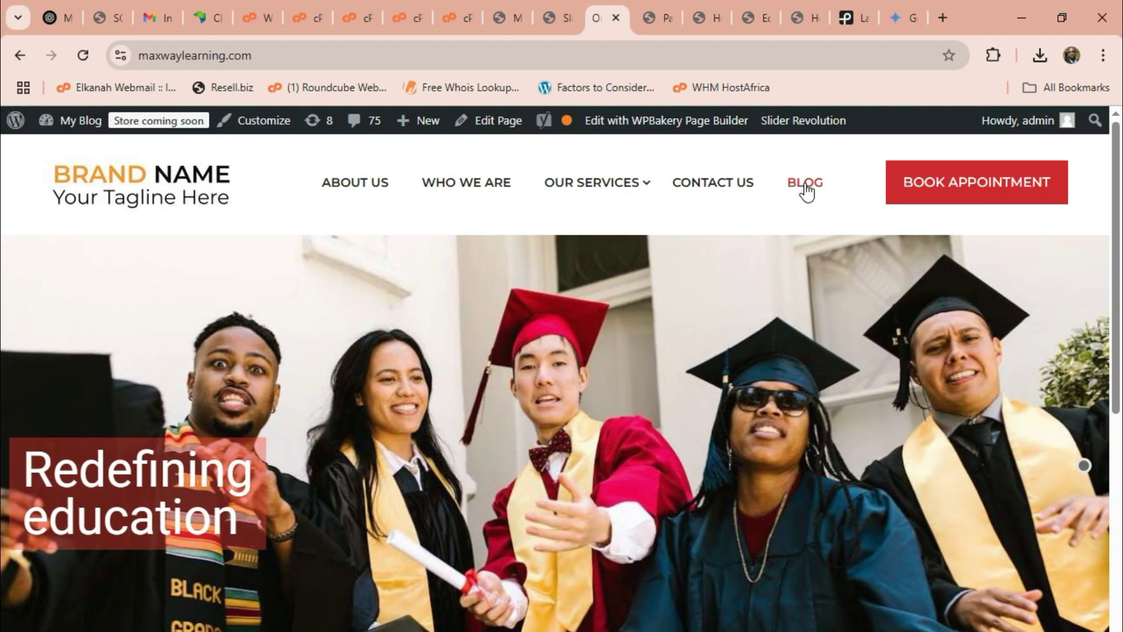
left_click(800, 186)
scroll(787, 248, "down", 12)
scroll(789, 241, "up", 12)
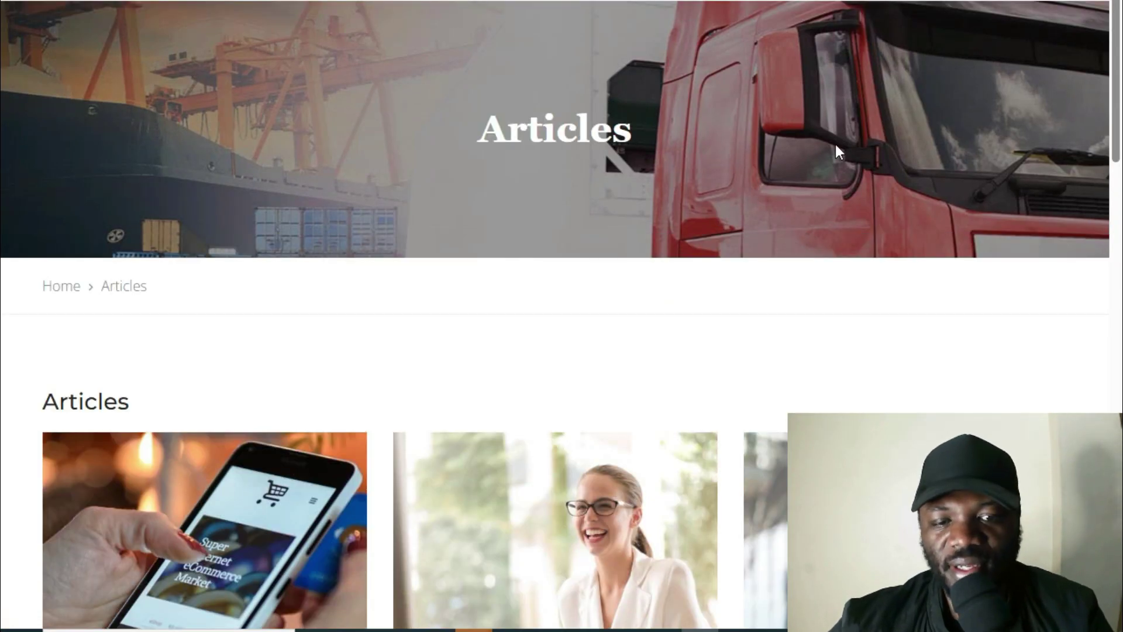